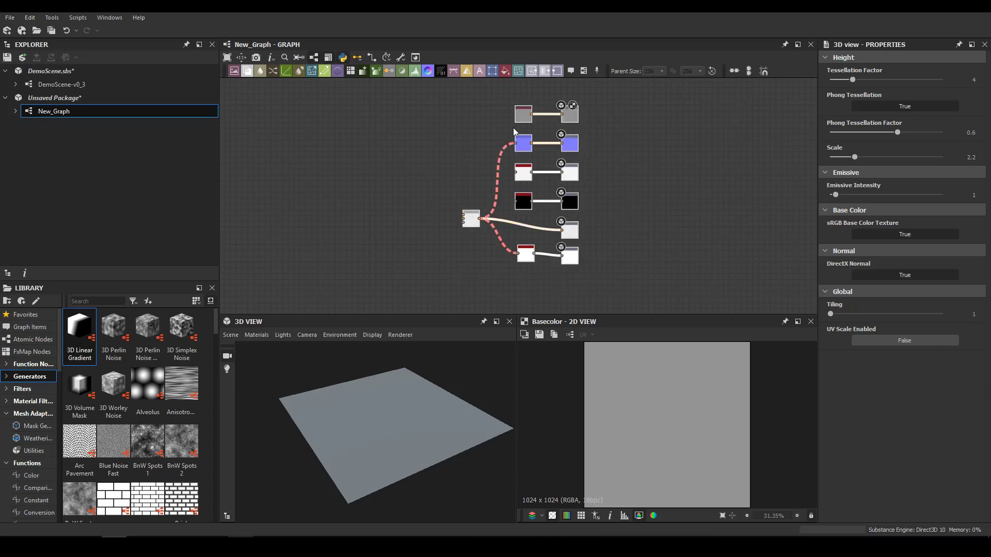
- Try a Cells 2 noise node in an empty area of the graph and delete it
{"action": "middle_click_drag", "start_coordinate": [533, 145], "coordinate": [626, 139]}
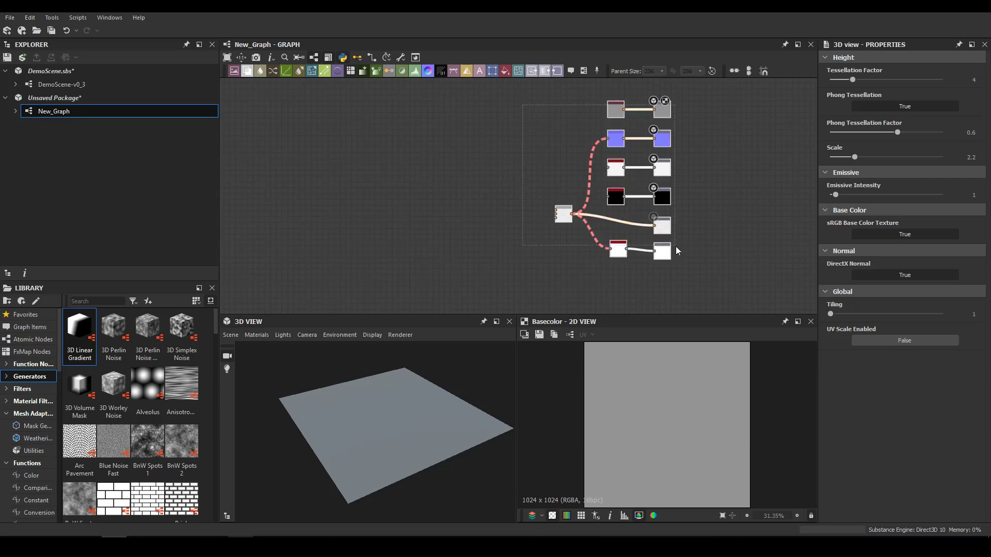
{"action": "left_click_drag", "start_coordinate": [703, 252], "coordinate": [543, 113]}
{"action": "scroll", "coordinate": [460, 238], "scroll_direction": "up", "scroll_amount": 3}
{"action": "scroll", "coordinate": [472, 219], "scroll_direction": "down", "scroll_amount": 4}
{"action": "scroll", "coordinate": [529, 200], "scroll_direction": "up", "scroll_amount": 4}
{"action": "scroll", "coordinate": [529, 200], "scroll_direction": "up", "scroll_amount": 5}
{"action": "key", "text": "space"}
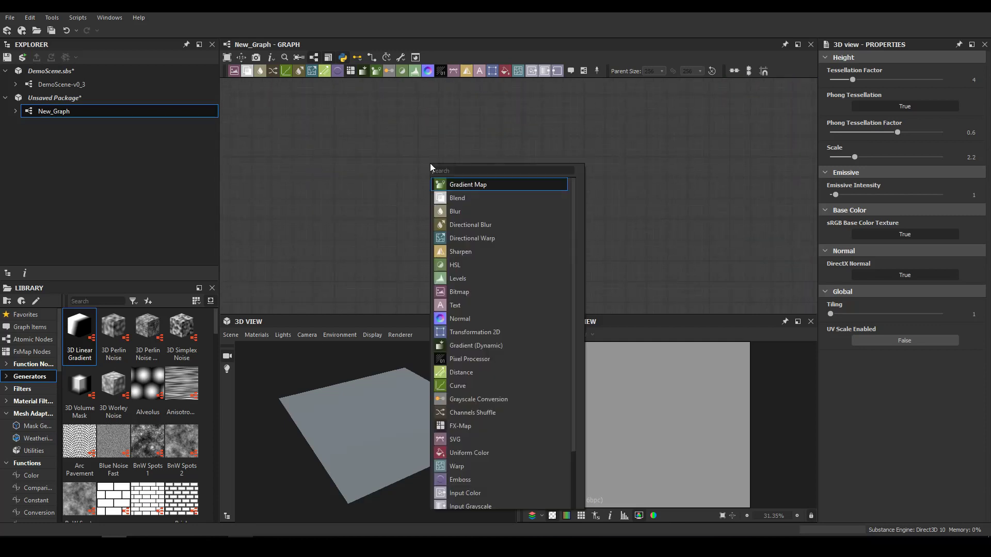
{"action": "type", "text": "cell"}
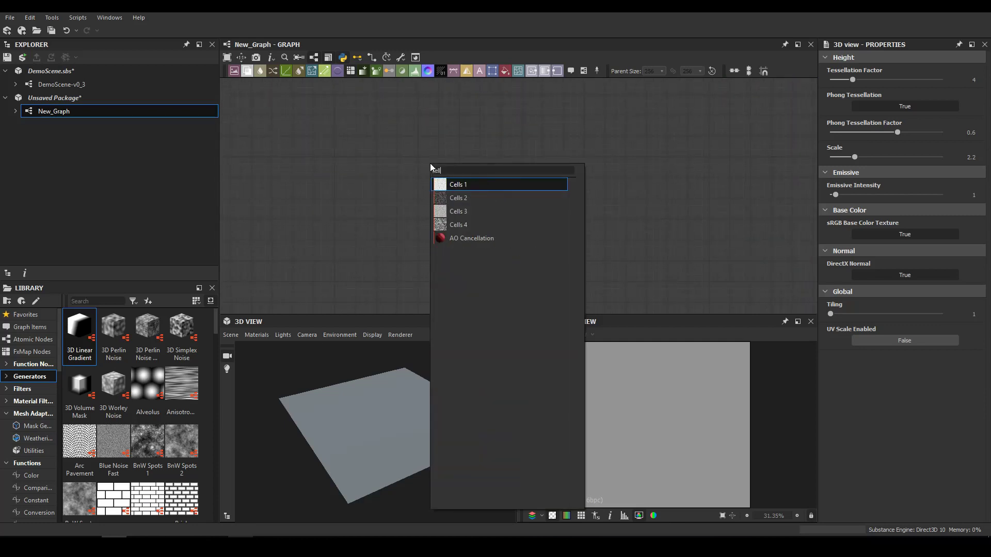
{"action": "left_click", "coordinate": [504, 199]}
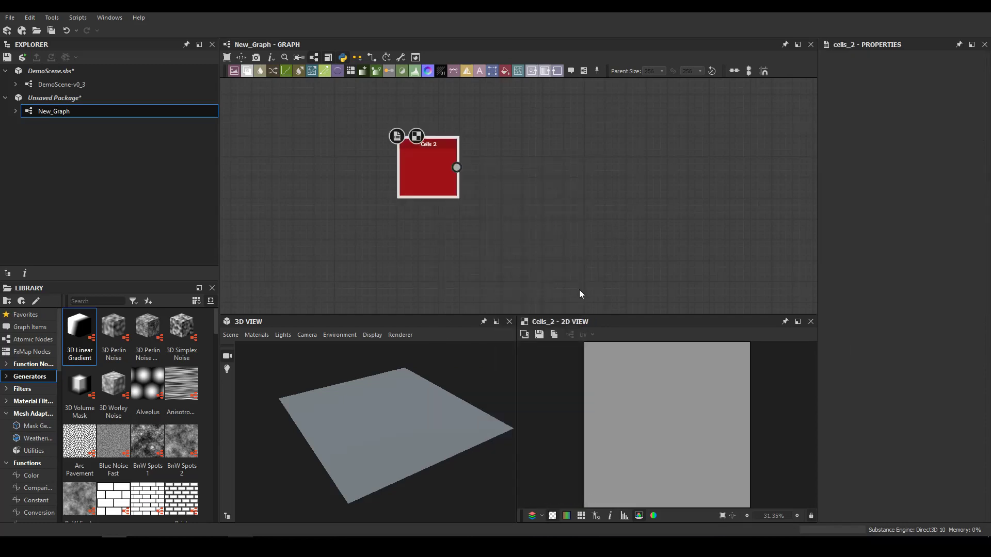
{"action": "key", "text": "Delete"}
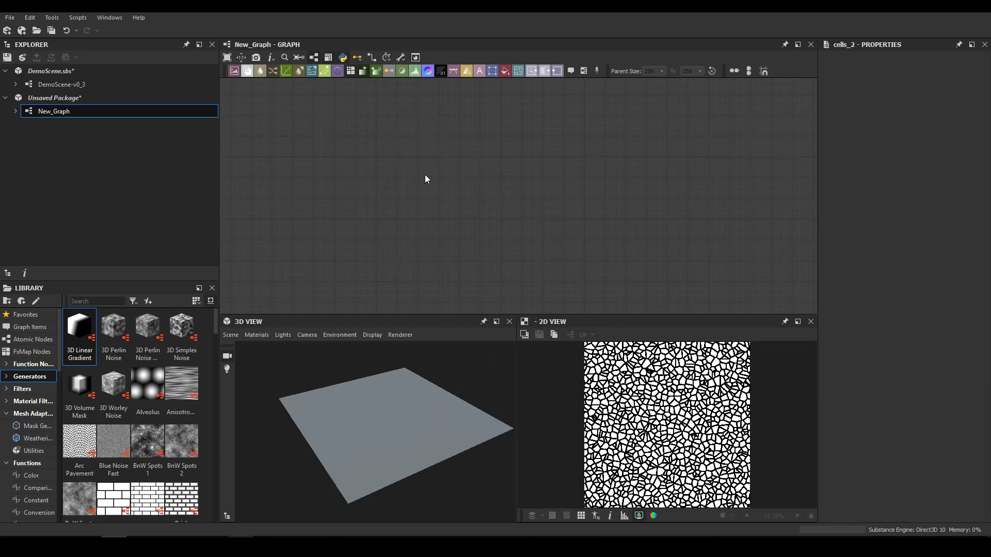
- Add a Cells 3 node with its Scale set to 7 and place it well away from the output nodes
{"action": "key", "text": "space"}
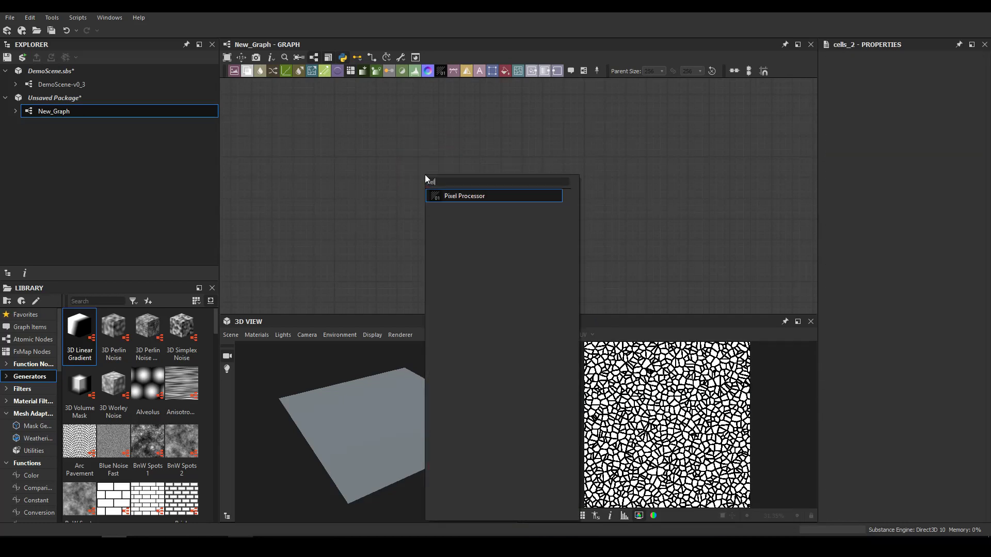
{"action": "type", "text": "cell"}
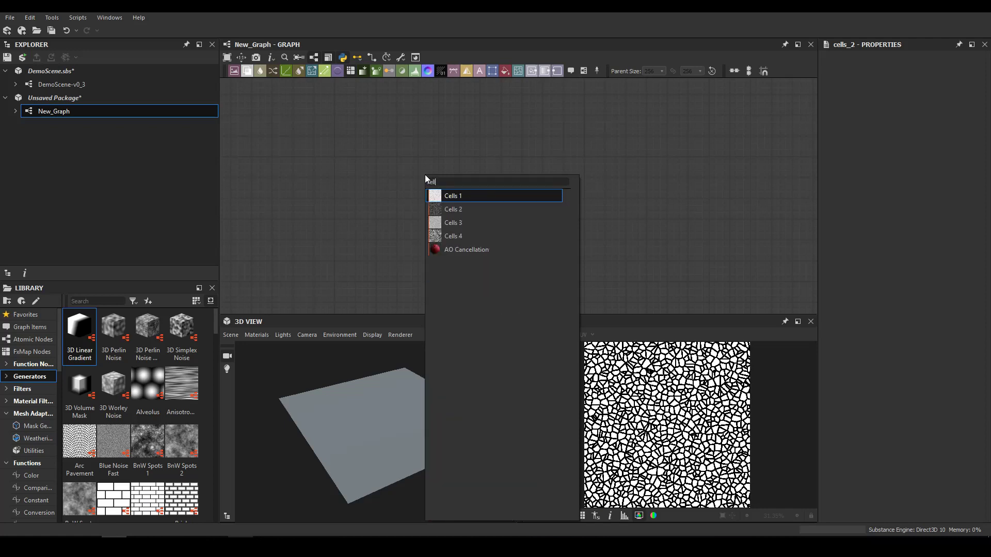
{"action": "left_click", "coordinate": [484, 221]}
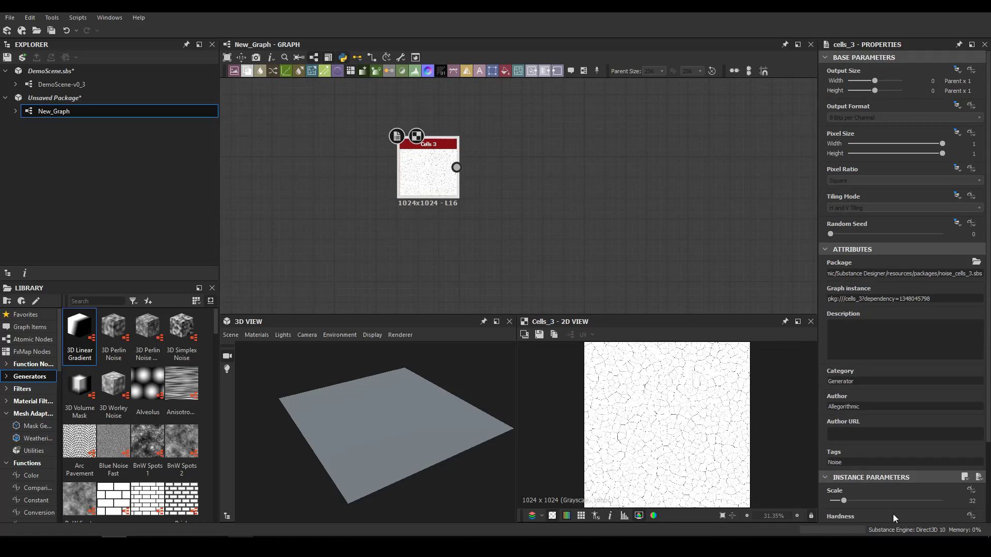
{"action": "left_click_drag", "start_coordinate": [841, 500], "coordinate": [832, 500]}
{"action": "scroll", "coordinate": [635, 413], "scroll_direction": "up", "scroll_amount": 10}
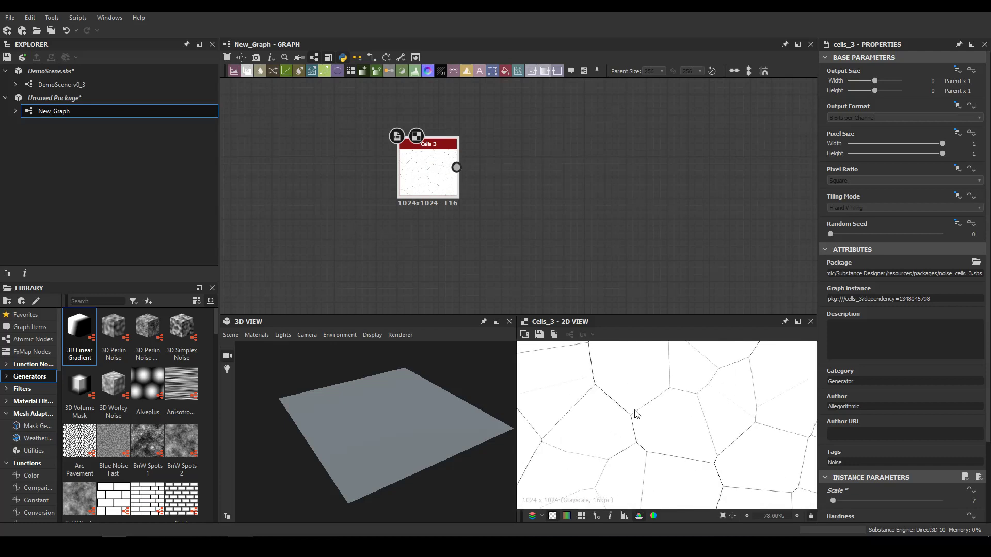
{"action": "scroll", "coordinate": [407, 155], "scroll_direction": "down", "scroll_amount": 6}
{"action": "middle_click_drag", "start_coordinate": [409, 175], "coordinate": [531, 211]}
{"action": "left_click_drag", "start_coordinate": [531, 203], "coordinate": [392, 204]}
- Add an Edge Detect node connected to the output of the Cells 3 node
{"action": "key", "text": "space"}
{"action": "type", "text": "g"}
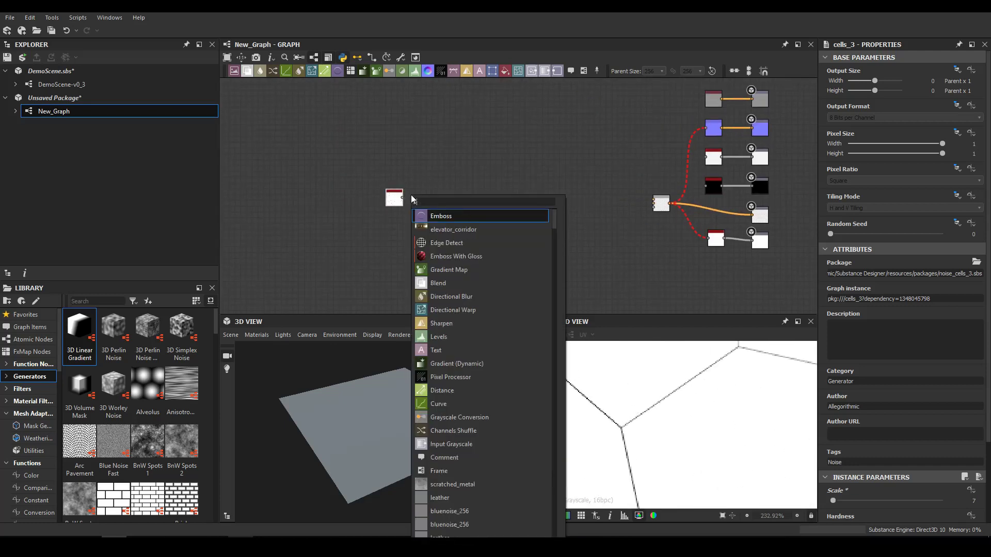
{"action": "key", "text": "BackSpace"}
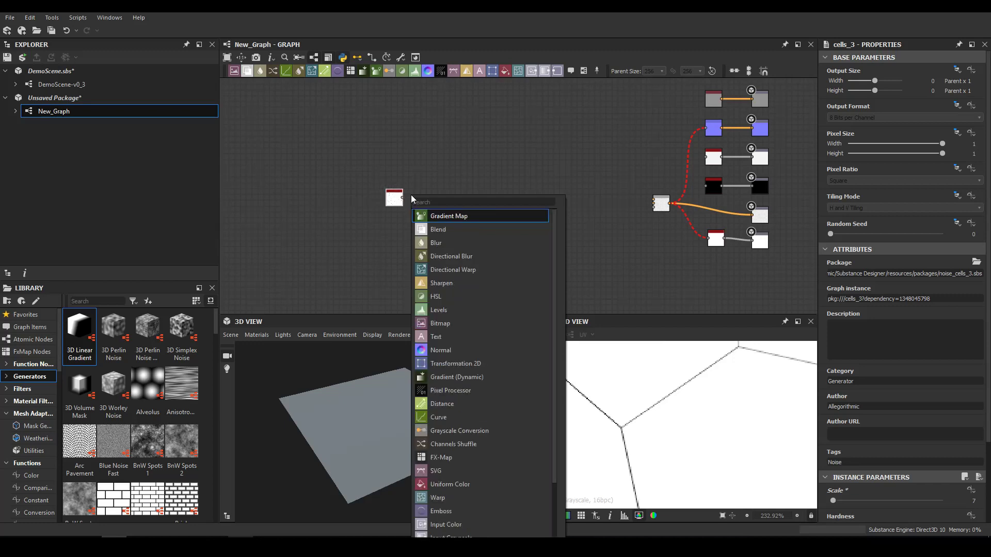
{"action": "type", "text": "d"}
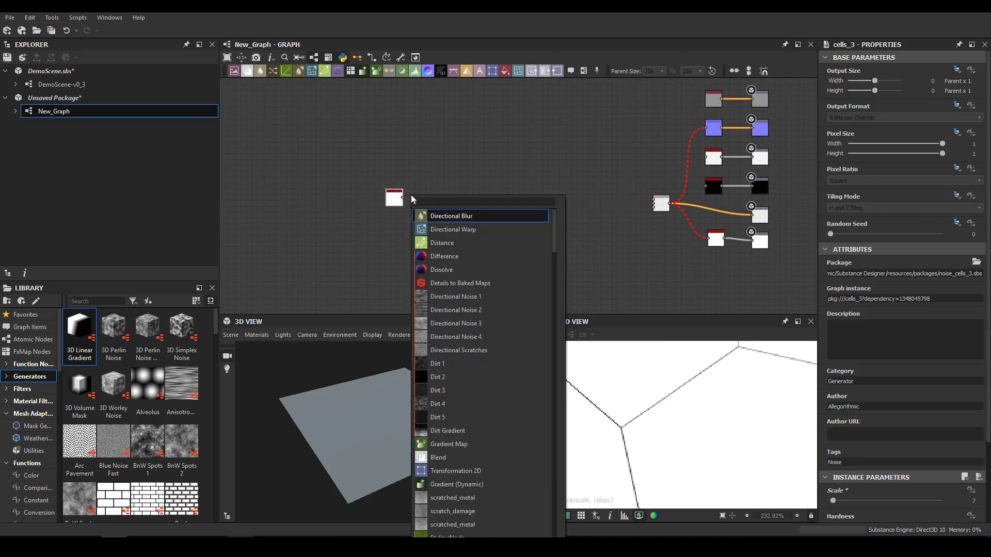
{"action": "key", "text": "BackSpace"}
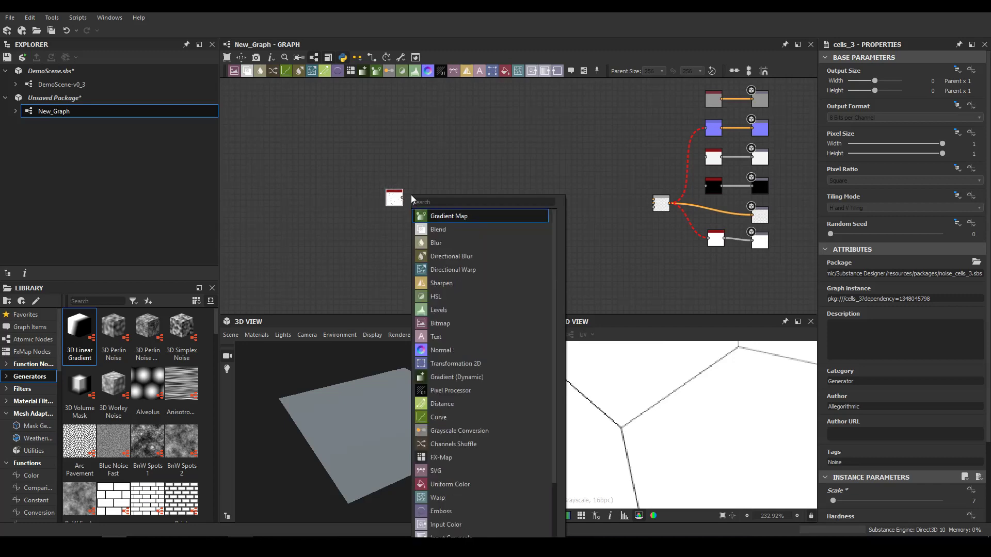
{"action": "type", "text": "ed"}
{"action": "key", "text": "Return"}
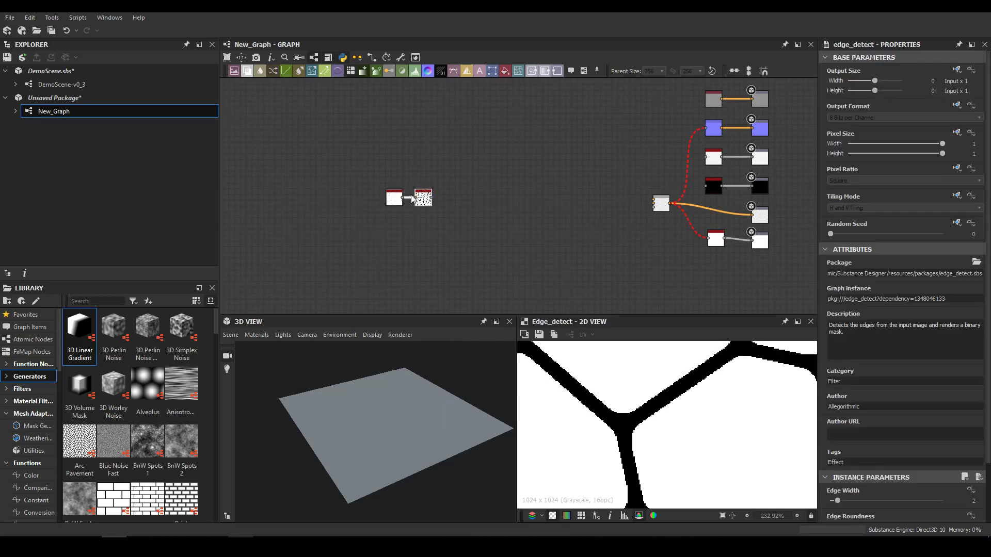
- Try an Edge Width of 1 on the Edge Detect node and delete that node
{"action": "scroll", "coordinate": [422, 190], "scroll_direction": "up", "scroll_amount": 4}
{"action": "scroll", "coordinate": [608, 373], "scroll_direction": "down", "scroll_amount": 6}
{"action": "scroll", "coordinate": [608, 373], "scroll_direction": "up", "scroll_amount": 5}
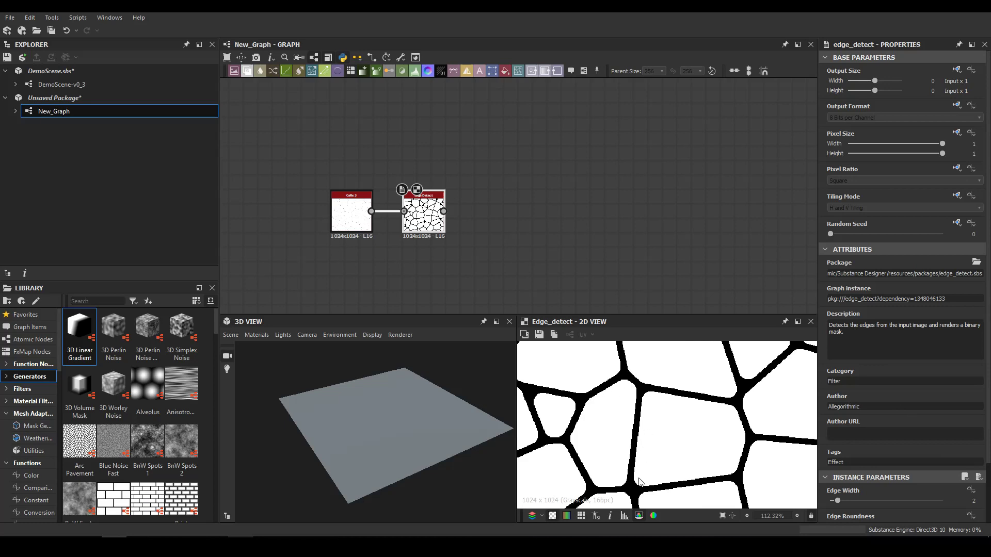
{"action": "middle_click_drag", "start_coordinate": [607, 415], "coordinate": [671, 444]}
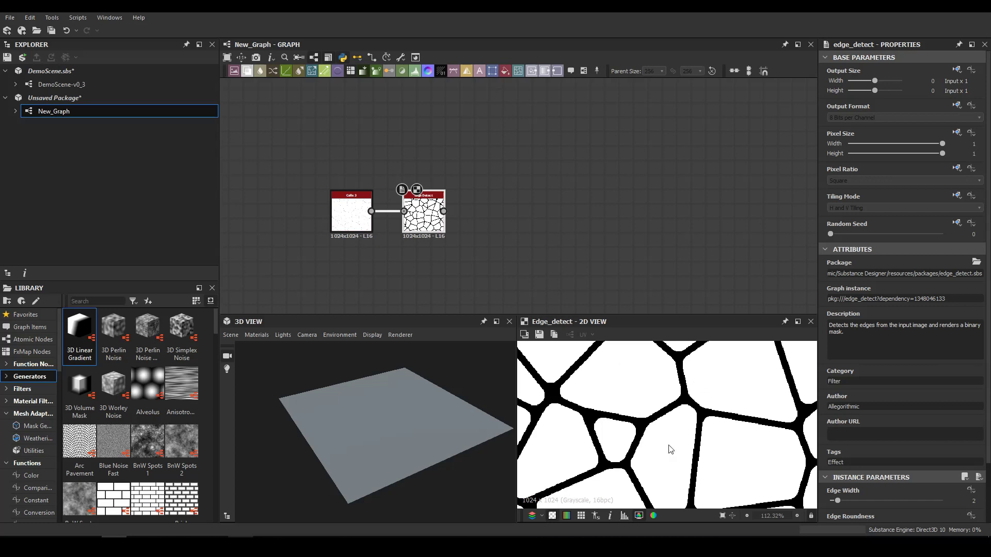
{"action": "middle_click_drag", "start_coordinate": [651, 434], "coordinate": [735, 482]}
{"action": "middle_click_drag", "start_coordinate": [644, 405], "coordinate": [667, 428]}
{"action": "middle_click_drag", "start_coordinate": [487, 250], "coordinate": [595, 285]}
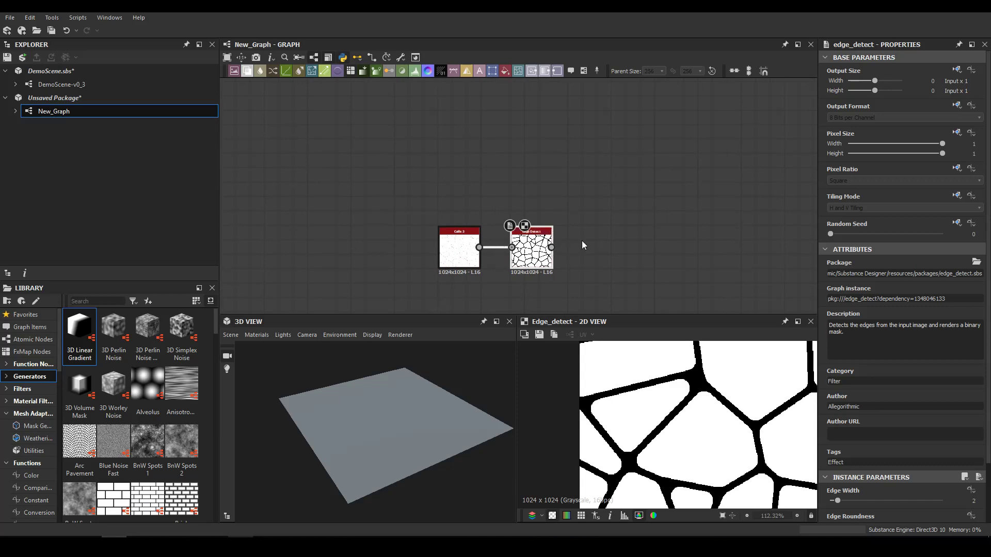
{"action": "middle_click_drag", "start_coordinate": [628, 222], "coordinate": [641, 170]}
{"action": "scroll", "coordinate": [641, 170], "scroll_direction": "up", "scroll_amount": 1}
{"action": "left_click", "coordinate": [828, 501]}
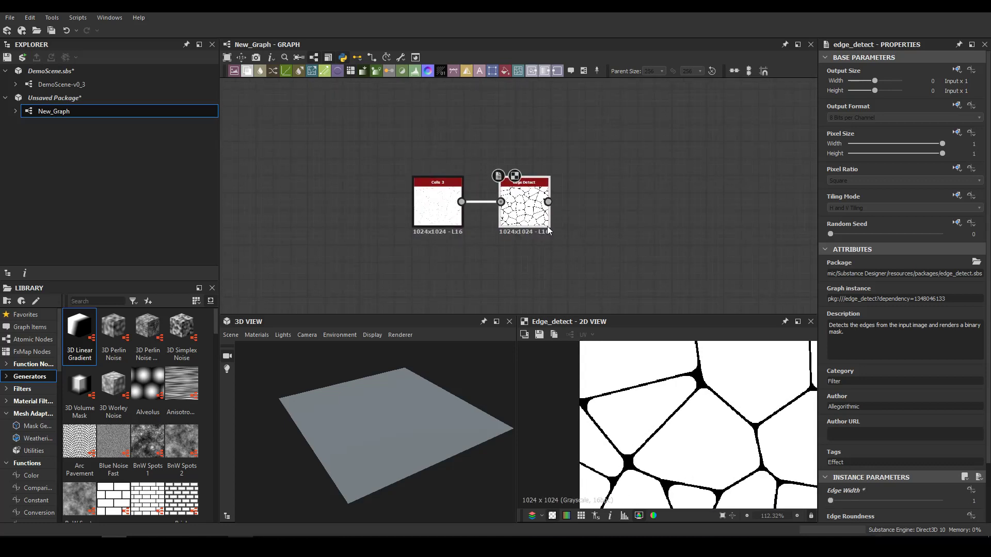
{"action": "key", "text": "Delete"}
- Add a Slope Blur Grayscale node fed by the Cells 3 output
{"action": "double_click", "coordinate": [455, 212]}
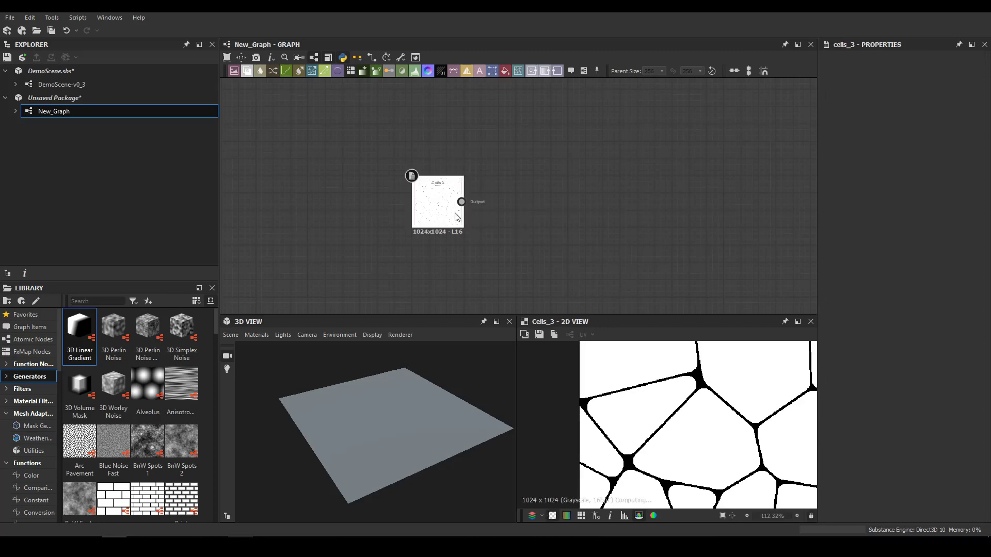
{"action": "key", "text": "space"}
{"action": "key", "text": "Down"}
{"action": "key", "text": "Return"}
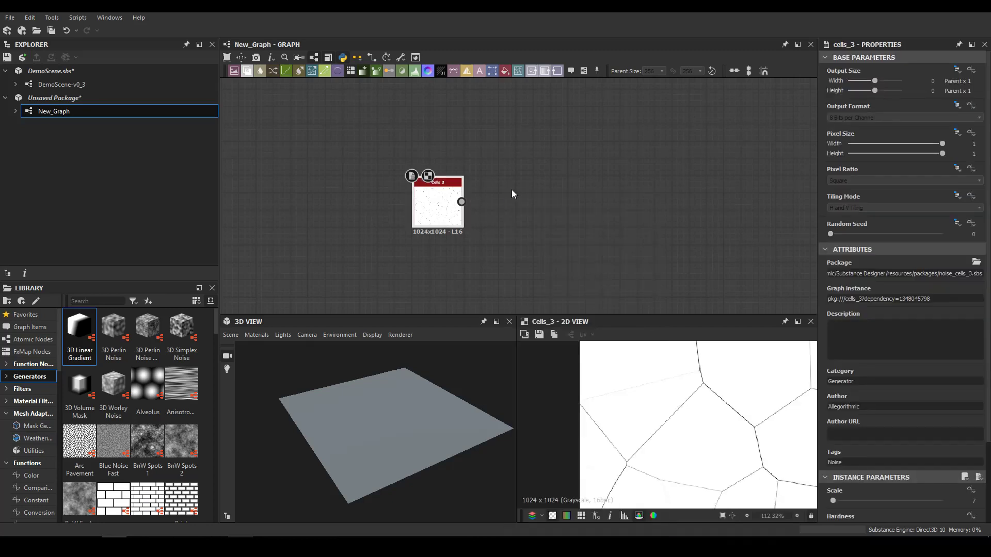
- Add a Gaussian Noise node below Cells 3, connect it to the Slope Blur Grayscale's Slope input, and tidy the node layout
{"action": "middle_click_drag", "start_coordinate": [380, 301], "coordinate": [431, 249]}
{"action": "key", "text": "space"}
{"action": "type", "text": "per"}
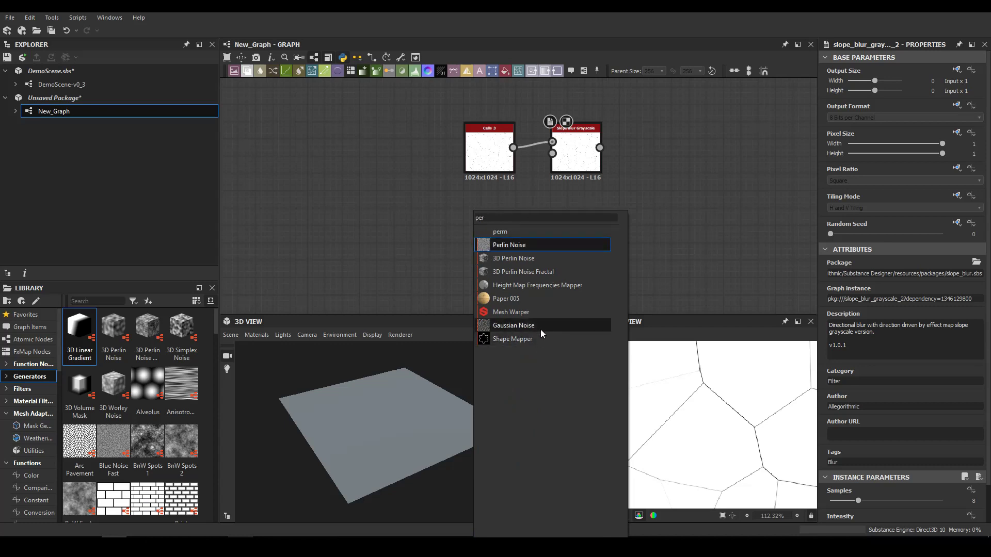
{"action": "left_click", "coordinate": [513, 325]}
{"action": "left_click_drag", "start_coordinate": [496, 217], "coordinate": [552, 153]}
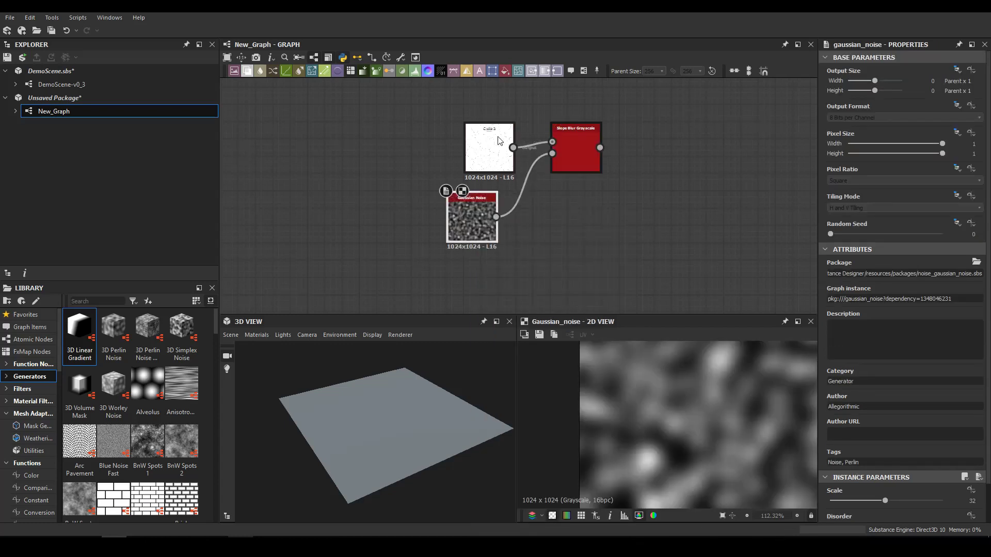
{"action": "left_click_drag", "start_coordinate": [498, 137], "coordinate": [471, 133]}
{"action": "double_click", "coordinate": [575, 144]}
{"action": "left_click_drag", "start_coordinate": [575, 147], "coordinate": [568, 200]}
- Set the Slope Blur Grayscale node's Samples to 32, Intensity to 0.88 and Mode to Min
{"action": "scroll", "coordinate": [674, 449], "scroll_direction": "up", "scroll_amount": 3}
{"action": "scroll", "coordinate": [735, 467], "scroll_direction": "down", "scroll_amount": 6}
{"action": "middle_click_drag", "start_coordinate": [719, 460], "coordinate": [611, 422]}
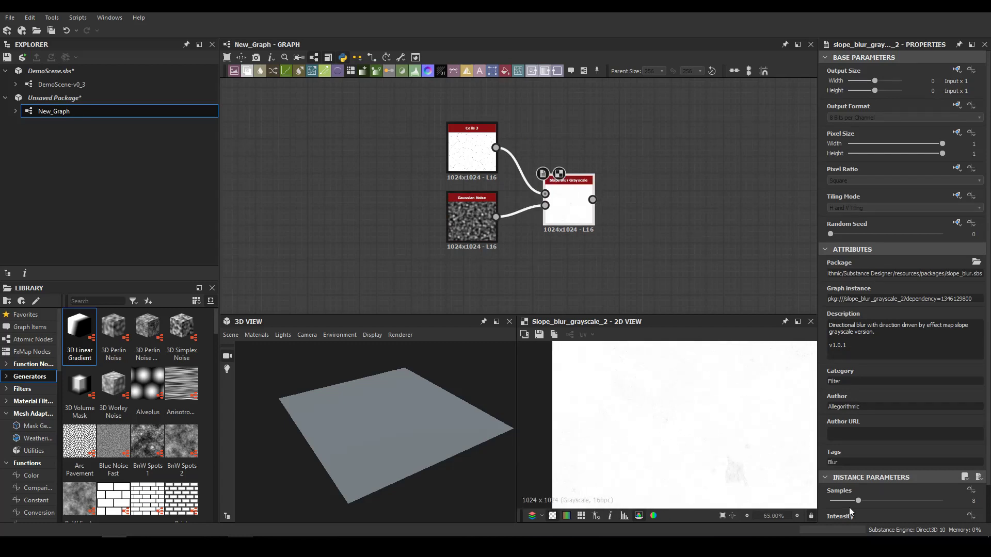
{"action": "left_click_drag", "start_coordinate": [860, 502], "coordinate": [945, 501]}
{"action": "key", "text": "f"}
{"action": "scroll", "coordinate": [848, 515], "scroll_direction": "down", "scroll_amount": 2}
{"action": "left_click_drag", "start_coordinate": [861, 488], "coordinate": [835, 488]}
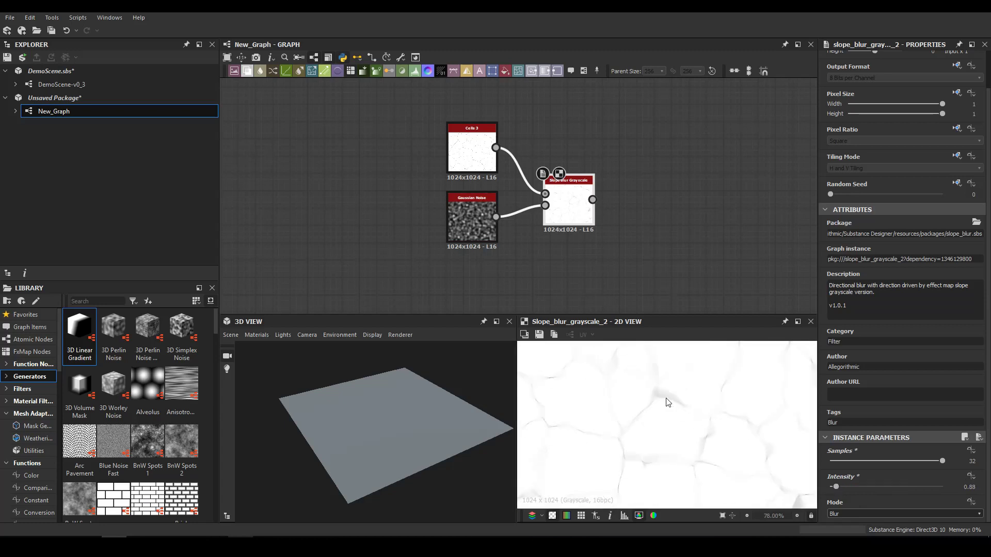
{"action": "scroll", "coordinate": [844, 511], "scroll_direction": "down", "scroll_amount": 1}
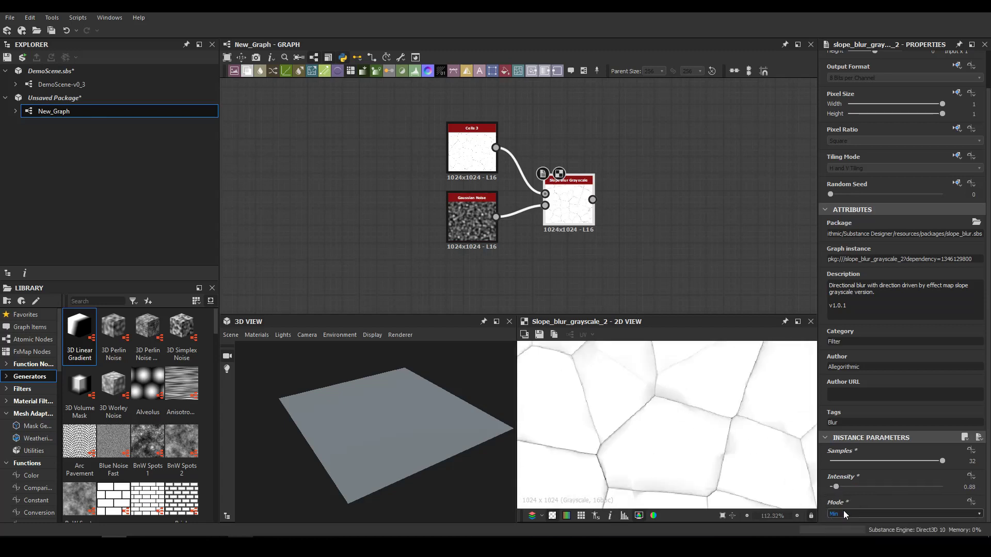
- Try a stronger slope blur with Intensity 5.36 and inspect how it distorts the cells
{"action": "left_click_drag", "start_coordinate": [850, 490], "coordinate": [869, 490]}
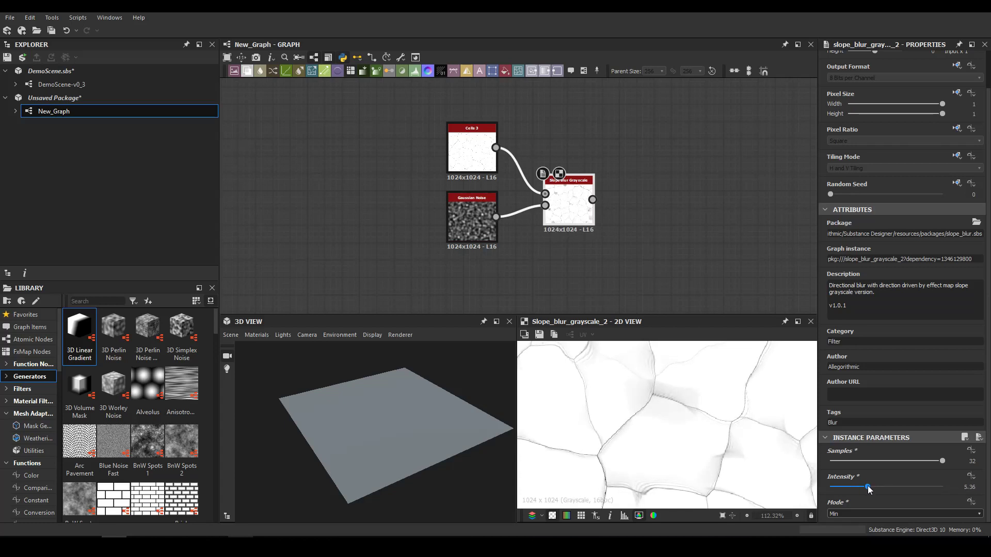
{"action": "left_click", "coordinate": [838, 515]}
{"action": "left_click", "coordinate": [838, 515]}
{"action": "scroll", "coordinate": [838, 515], "scroll_direction": "down", "scroll_amount": 1}
{"action": "scroll", "coordinate": [838, 515], "scroll_direction": "down", "scroll_amount": 1}
{"action": "scroll", "coordinate": [838, 515], "scroll_direction": "up", "scroll_amount": 1}
{"action": "scroll", "coordinate": [684, 442], "scroll_direction": "down", "scroll_amount": 3}
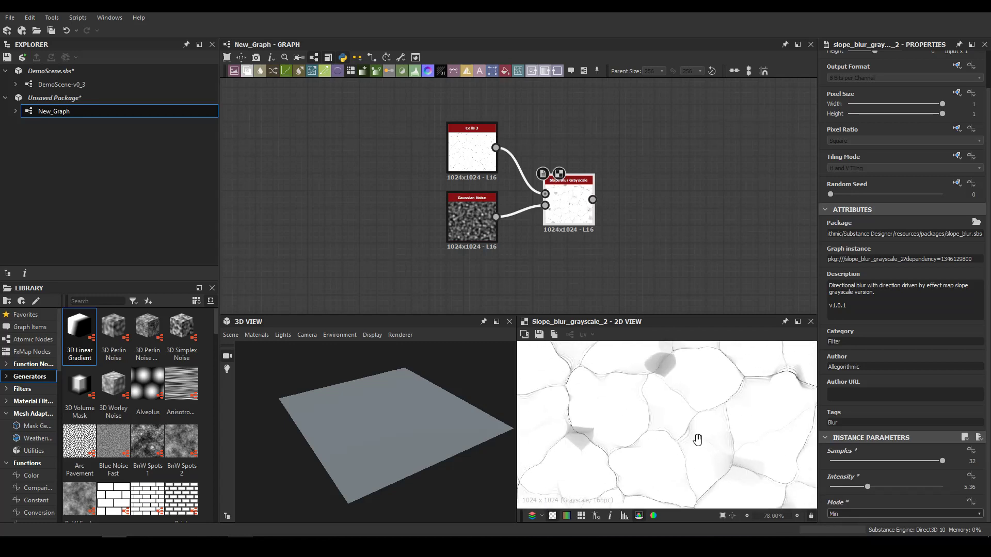
{"action": "scroll", "coordinate": [614, 436], "scroll_direction": "up", "scroll_amount": 4}
- Set the Slope Blur Grayscale Intensity to 0.44, keeping its Mode on Min
{"action": "middle_click_drag", "start_coordinate": [605, 201], "coordinate": [490, 165]}
{"action": "left_click_drag", "start_coordinate": [867, 487], "coordinate": [833, 487]}
{"action": "left_click", "coordinate": [845, 514]}
- Add a Directional Warp node after the Slope Blur Grayscale and connect Gaussian Noise to its intensity input
{"action": "middle_click_drag", "start_coordinate": [578, 181], "coordinate": [555, 207]}
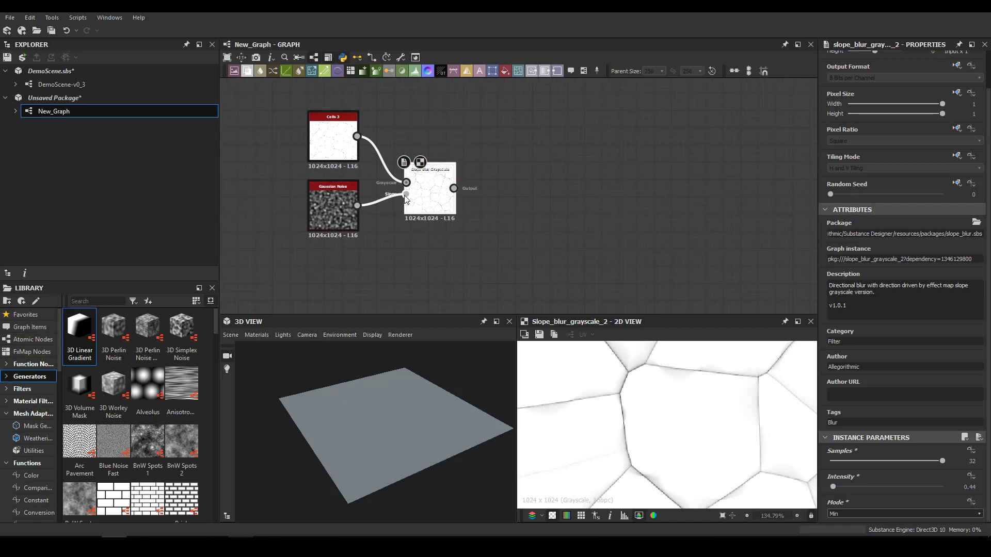
{"action": "key", "text": "space"}
{"action": "type", "text": "warp"}
{"action": "left_click", "coordinate": [435, 260]}
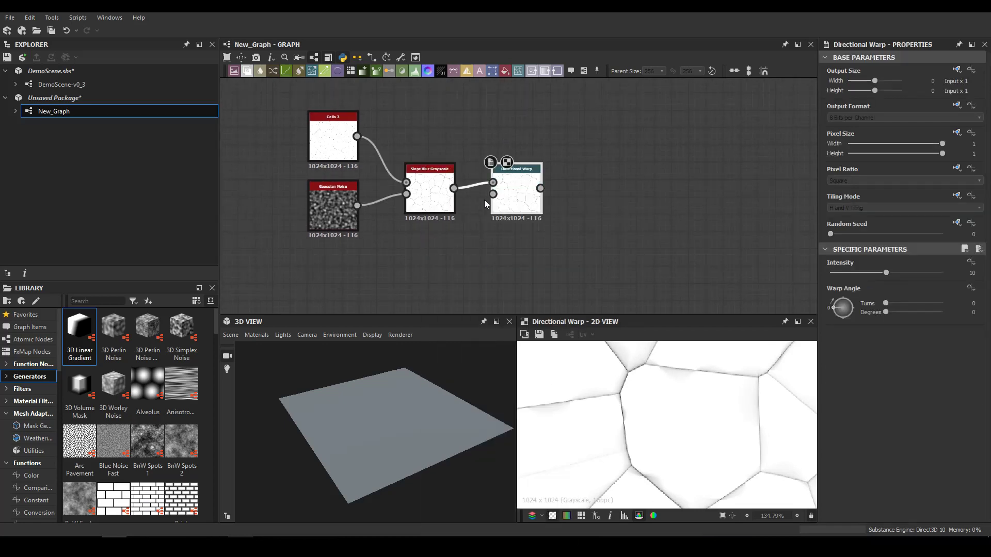
{"action": "left_click_drag", "start_coordinate": [356, 205], "coordinate": [511, 203]}
- Move the Slope Blur Grayscale node up so it sits level with the Cells 3 node
{"action": "scroll", "coordinate": [694, 456], "scroll_direction": "down", "scroll_amount": 3}
{"action": "scroll", "coordinate": [650, 428], "scroll_direction": "down", "scroll_amount": 2}
{"action": "scroll", "coordinate": [683, 437], "scroll_direction": "up", "scroll_amount": 2}
{"action": "middle_click_drag", "start_coordinate": [640, 428], "coordinate": [583, 338]}
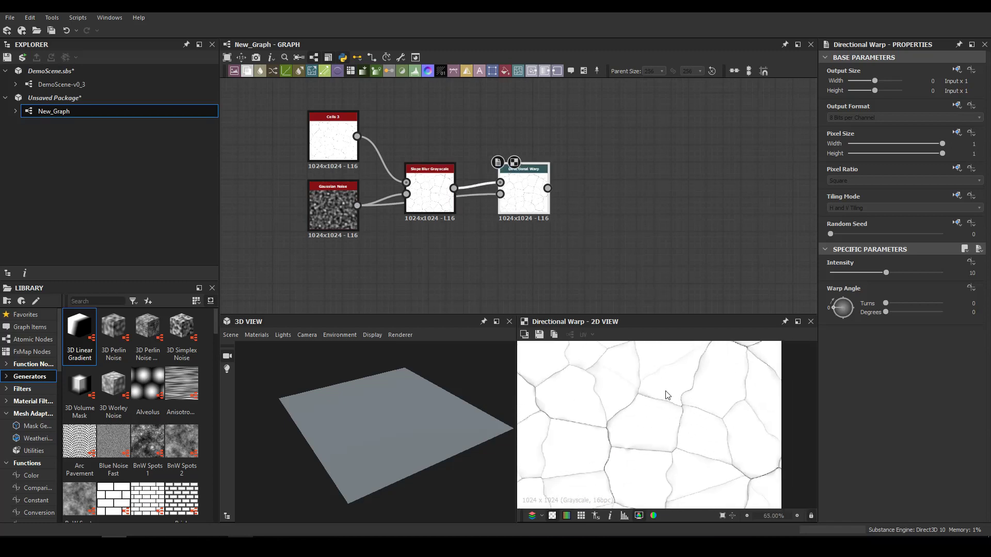
{"action": "scroll", "coordinate": [674, 453], "scroll_direction": "up", "scroll_amount": 5}
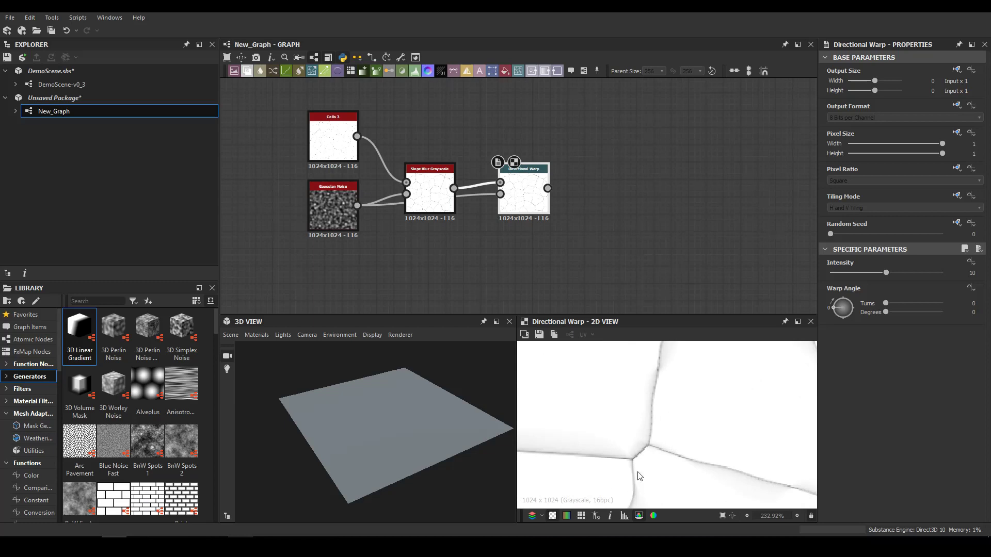
{"action": "scroll", "coordinate": [718, 414], "scroll_direction": "down", "scroll_amount": 3}
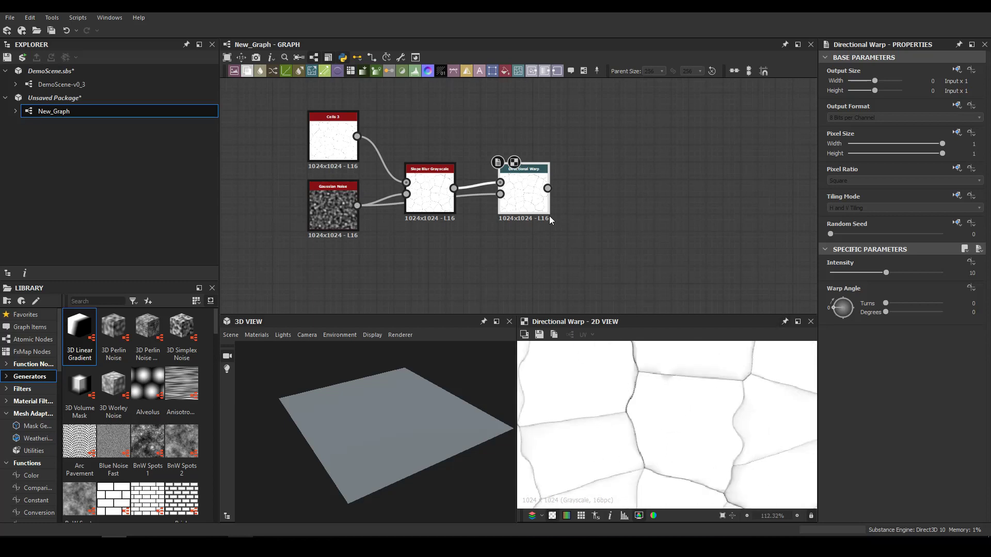
{"action": "middle_click_drag", "start_coordinate": [549, 216], "coordinate": [581, 260]}
{"action": "left_click_drag", "start_coordinate": [464, 229], "coordinate": [454, 177]}
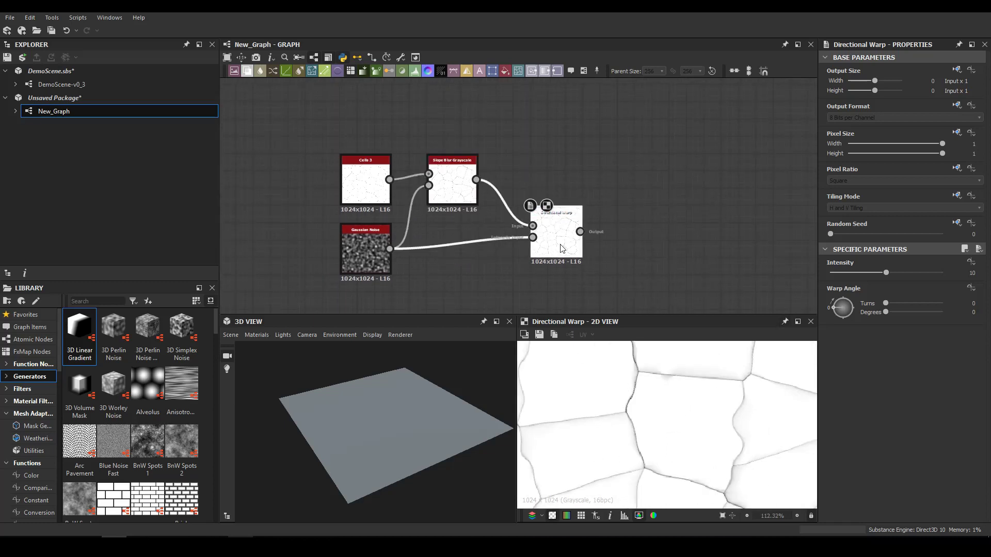
{"action": "key", "text": "space"}
{"action": "type", "text": "dis"}
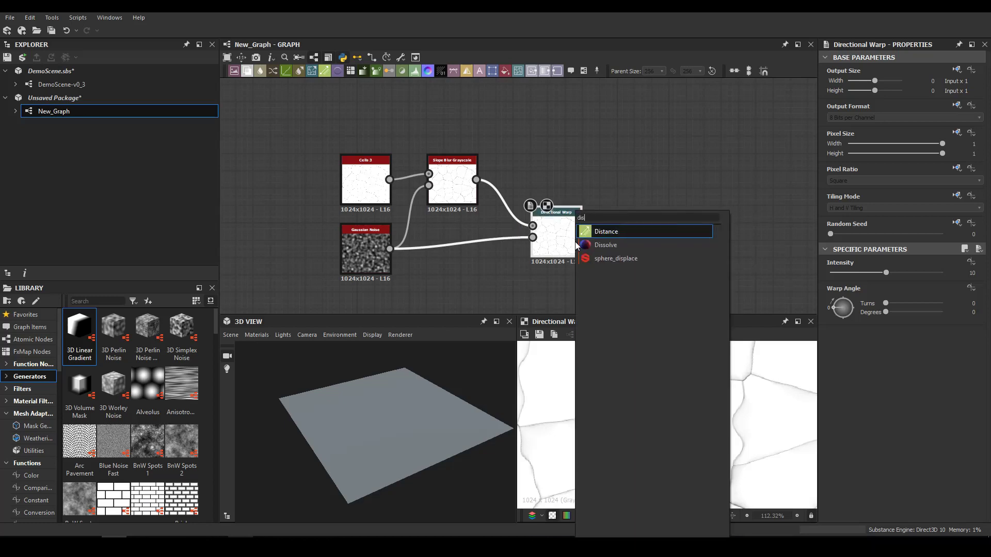
{"action": "key", "text": "BackSpace"}
{"action": "left_click", "coordinate": [583, 245]}
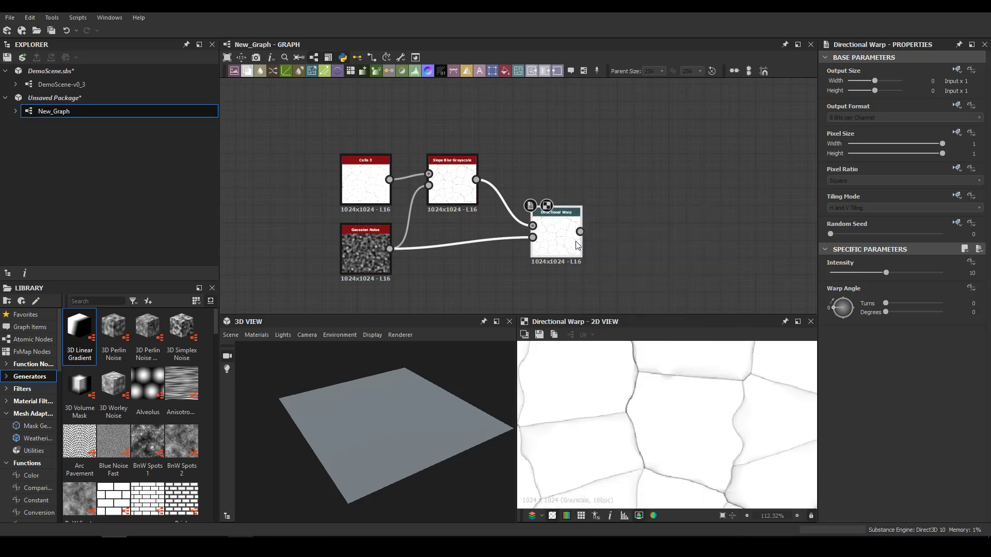
- Add a Crystal 1 noise with Scale 15 as the intensity input of a second Directional Warp and inspect the warped cracks
{"action": "key", "text": "space"}
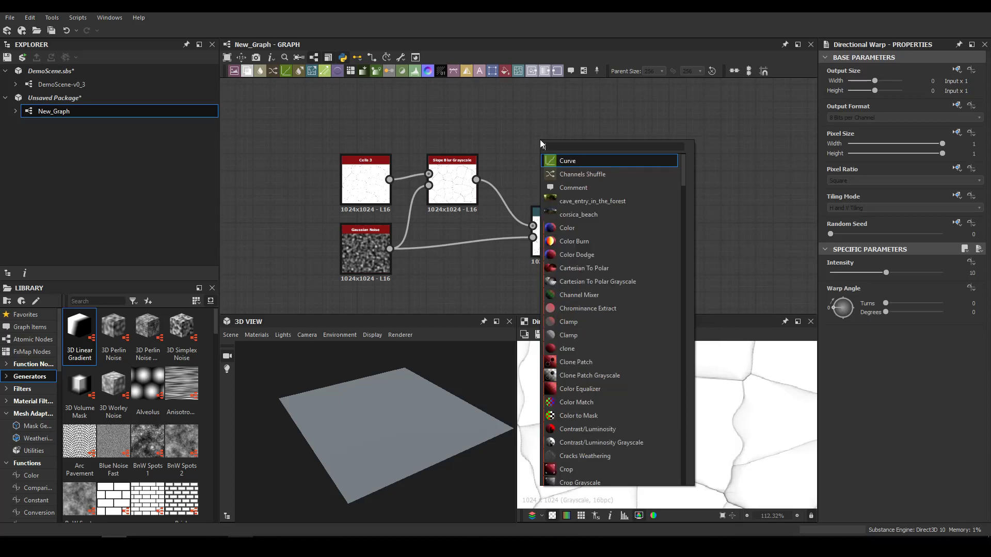
{"action": "type", "text": "cry"}
{"action": "left_click", "coordinate": [587, 161]}
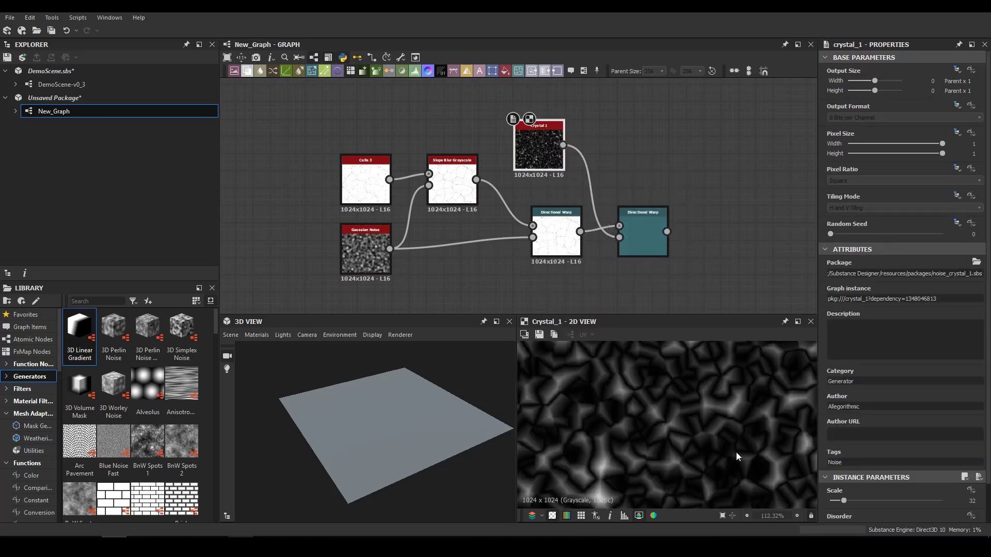
{"action": "scroll", "coordinate": [738, 452], "scroll_direction": "down", "scroll_amount": 3}
{"action": "left_click_drag", "start_coordinate": [842, 503], "coordinate": [836, 502]}
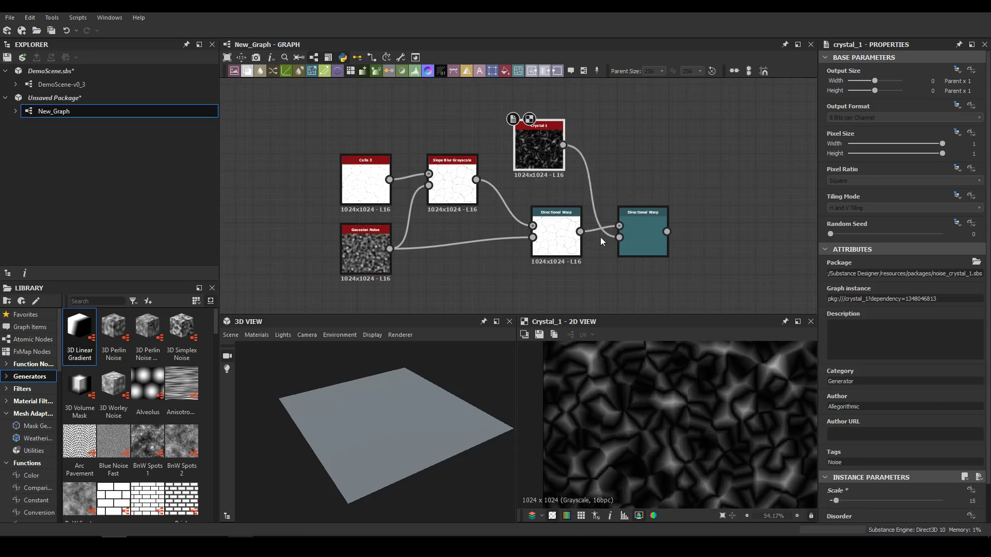
{"action": "double_click", "coordinate": [642, 224]}
{"action": "scroll", "coordinate": [671, 444], "scroll_direction": "up", "scroll_amount": 2}
{"action": "scroll", "coordinate": [688, 435], "scroll_direction": "up", "scroll_amount": 5}
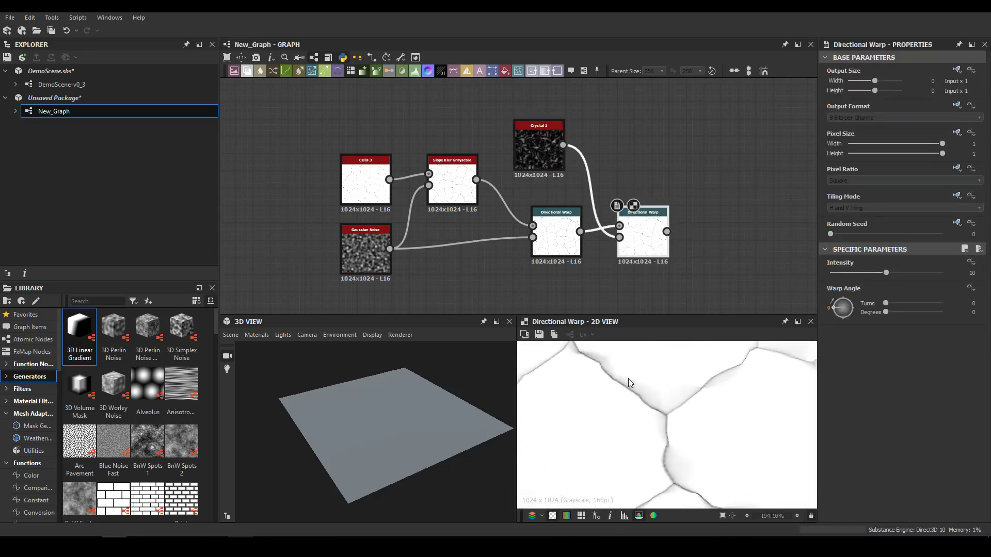
{"action": "scroll", "coordinate": [634, 413], "scroll_direction": "up", "scroll_amount": 2}
- Connect the second Directional Warp's output to the shared node that feeds the material's normal and height outputs
{"action": "middle_click_drag", "start_coordinate": [676, 221], "coordinate": [559, 172]}
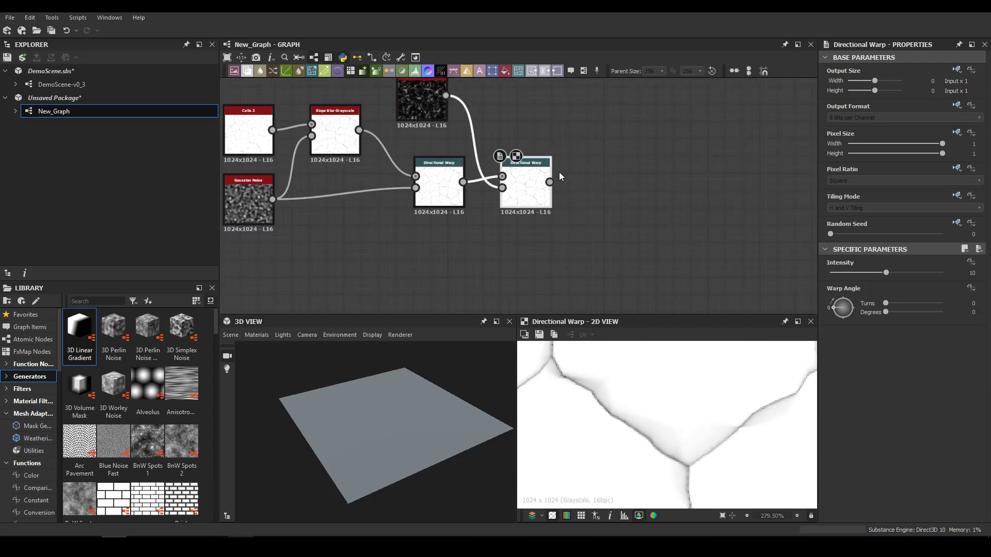
{"action": "middle_click_drag", "start_coordinate": [578, 204], "coordinate": [509, 151]}
{"action": "scroll", "coordinate": [492, 187], "scroll_direction": "down", "scroll_amount": 5}
{"action": "scroll", "coordinate": [524, 170], "scroll_direction": "down", "scroll_amount": 3}
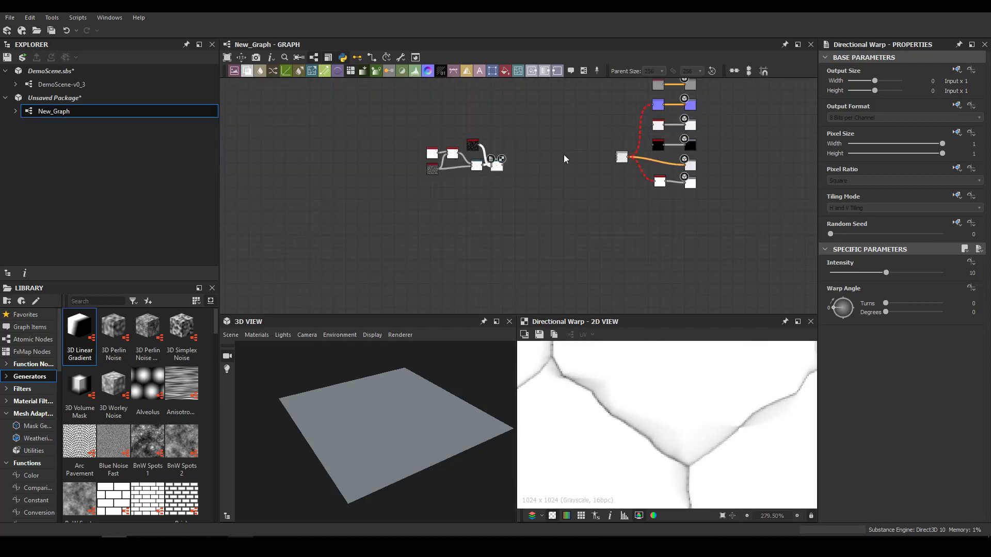
{"action": "scroll", "coordinate": [559, 147], "scroll_direction": "up", "scroll_amount": 3}
{"action": "left_click_drag", "start_coordinate": [500, 180], "coordinate": [459, 180]}
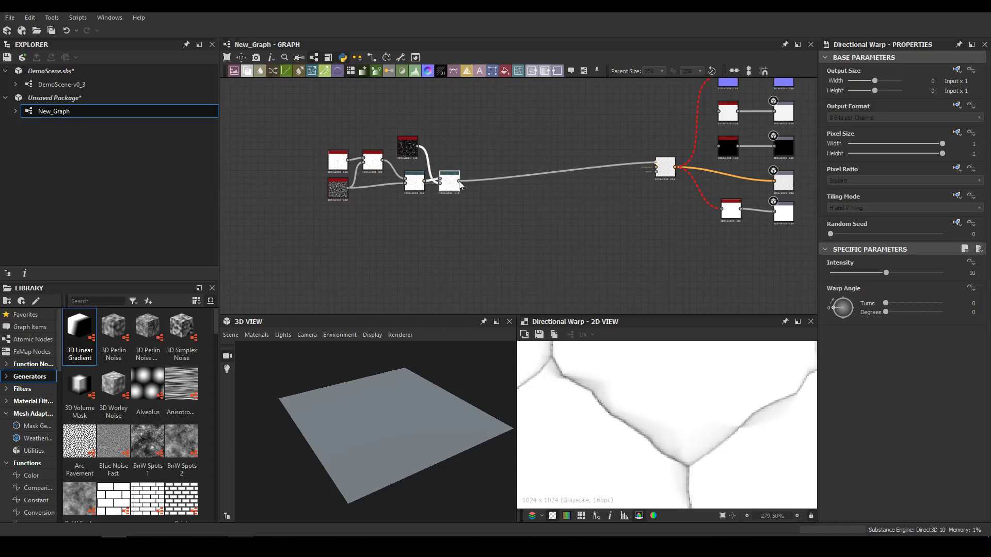
- Set the Intensity of the Normal node in the output section to 20
{"action": "scroll", "coordinate": [416, 438], "scroll_direction": "up", "scroll_amount": 3}
{"action": "middle_click_drag", "start_coordinate": [642, 120], "coordinate": [535, 172]}
{"action": "middle_click_drag", "start_coordinate": [580, 140], "coordinate": [468, 177]}
{"action": "left_click_drag", "start_coordinate": [462, 110], "coordinate": [583, 313]}
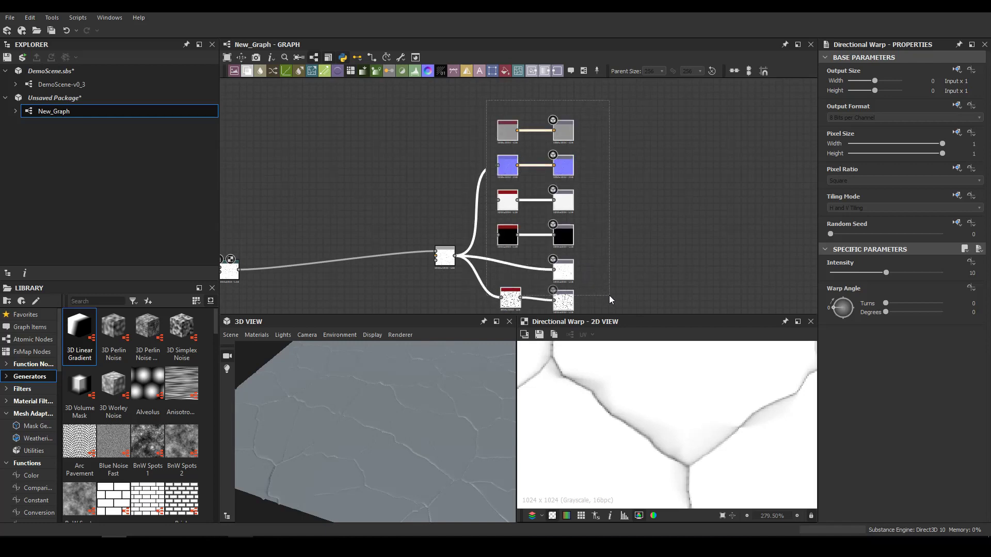
{"action": "left_click", "coordinate": [511, 165]}
{"action": "double_click", "coordinate": [952, 272]}
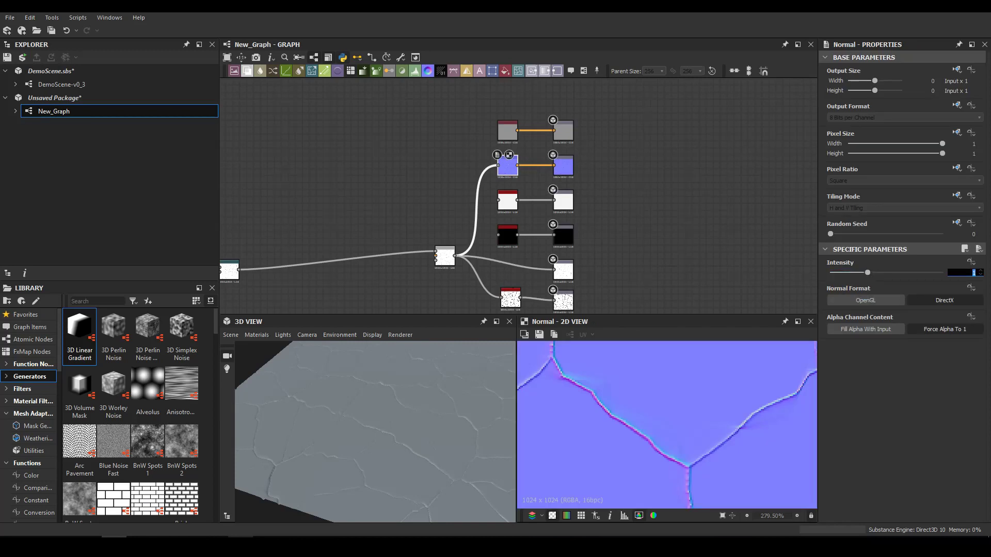
{"action": "type", "text": "20"}
{"action": "key", "text": "Return"}
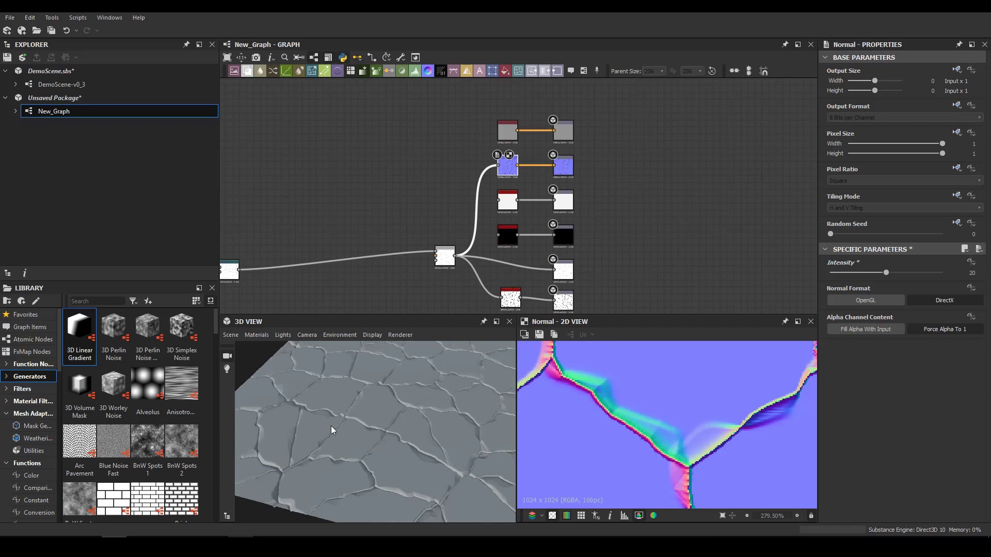
- Inspect the cracked surface in 3D and insert a Slope Blur Grayscale node after the second Directional Warp
{"action": "left_click_drag", "start_coordinate": [331, 426], "coordinate": [390, 387]}
{"action": "middle_click_drag", "start_coordinate": [368, 157], "coordinate": [616, 143]}
{"action": "left_click_drag", "start_coordinate": [372, 341], "coordinate": [361, 415]}
{"action": "middle_click_drag", "start_coordinate": [480, 267], "coordinate": [466, 202]}
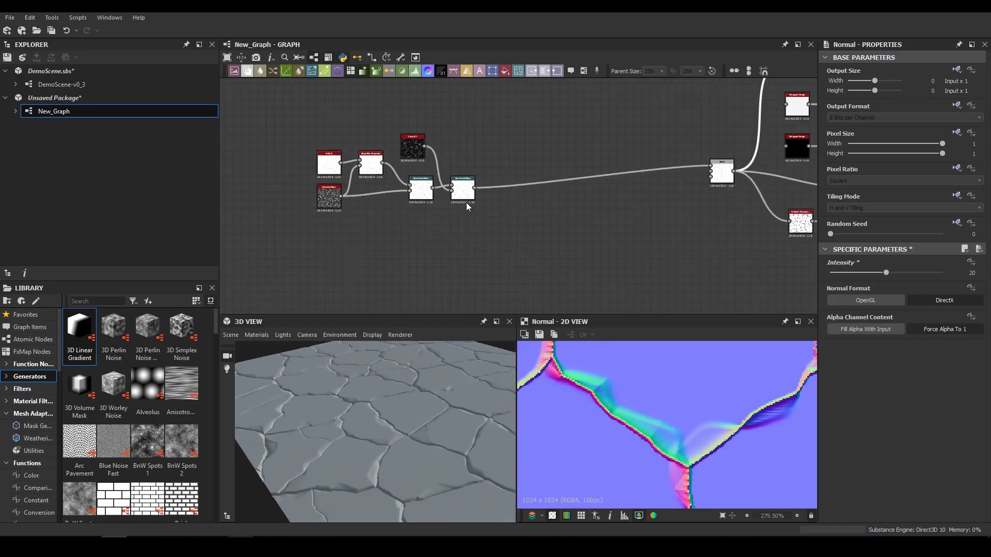
{"action": "scroll", "coordinate": [464, 199], "scroll_direction": "up", "scroll_amount": 3}
{"action": "left_click", "coordinate": [463, 193]}
{"action": "key", "text": "space"}
{"action": "type", "text": "sl"}
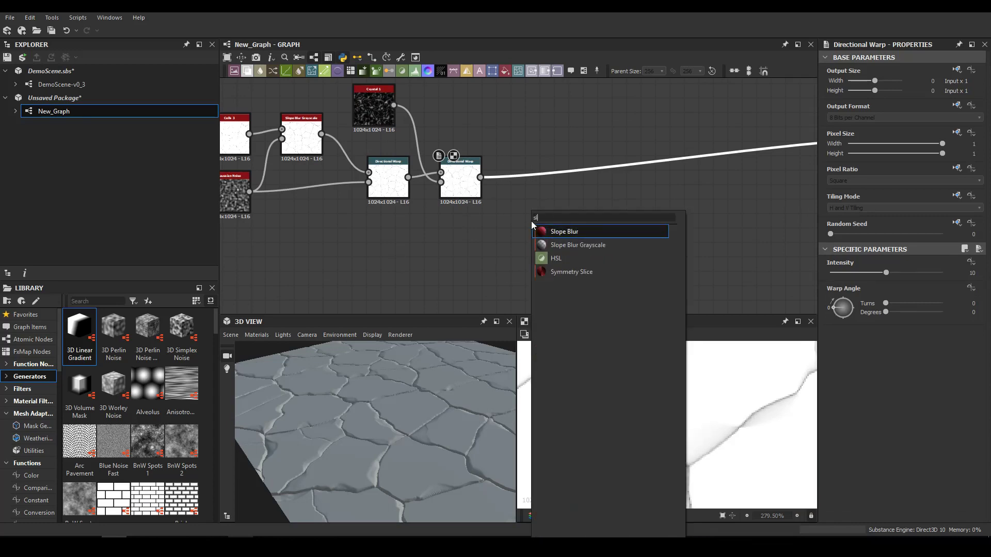
{"action": "key", "text": "Down"}
{"action": "key", "text": "Return"}
- Add a Clouds 2 noise, connect it to the new Slope Blur Grayscale's slope input and place the blur beside the second warp
{"action": "key", "text": "space"}
{"action": "type", "text": "cl"}
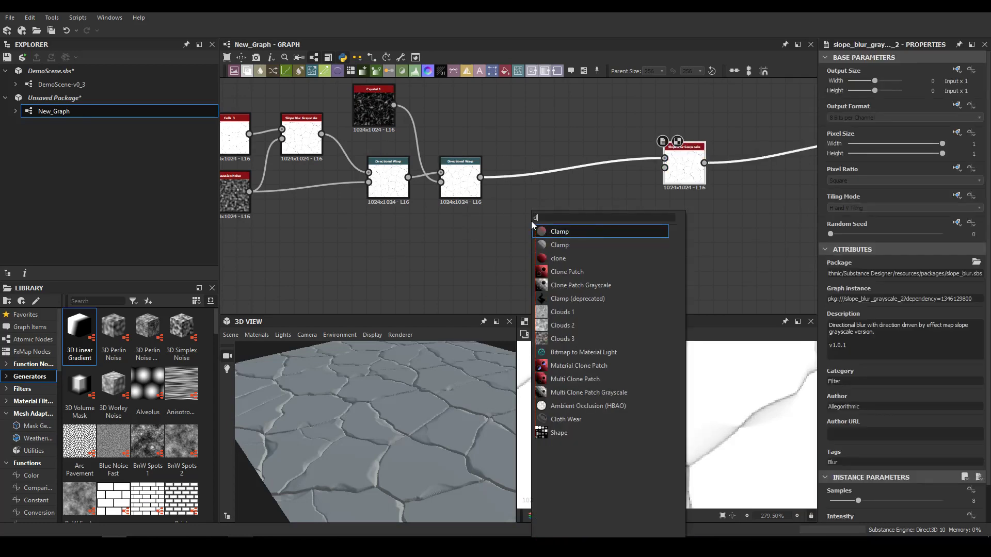
{"action": "left_click", "coordinate": [563, 325]}
{"action": "left_click_drag", "start_coordinate": [515, 241], "coordinate": [436, 288]}
{"action": "left_click_drag", "start_coordinate": [684, 165], "coordinate": [474, 264]}
- Set the new Slope Blur Grayscale's Samples to 32 and Intensity to 0.44, and check the crack edges in 3D
{"action": "double_click", "coordinate": [538, 173]}
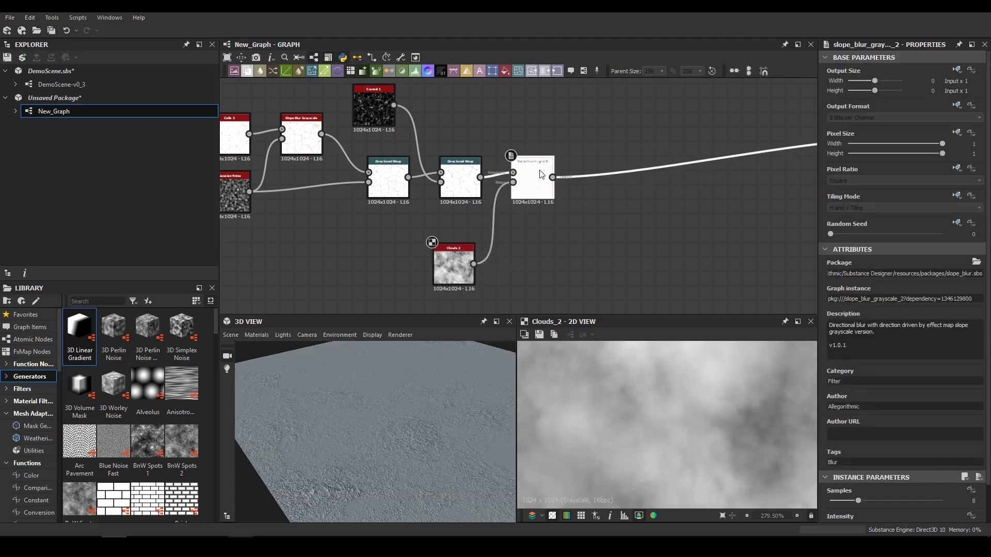
{"action": "left_click_drag", "start_coordinate": [858, 501], "coordinate": [944, 503]}
{"action": "scroll", "coordinate": [914, 489], "scroll_direction": "down", "scroll_amount": 1}
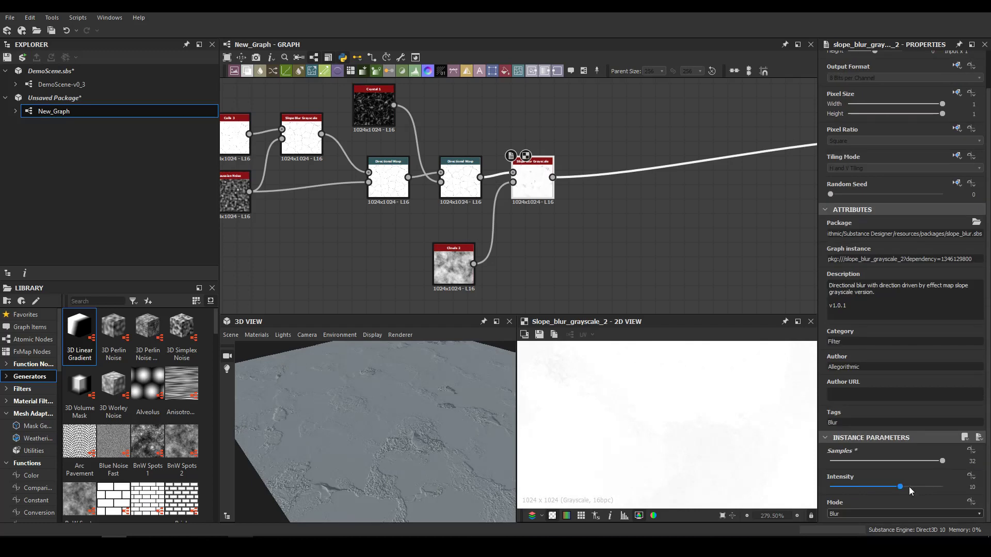
{"action": "left_click_drag", "start_coordinate": [865, 485], "coordinate": [833, 487]}
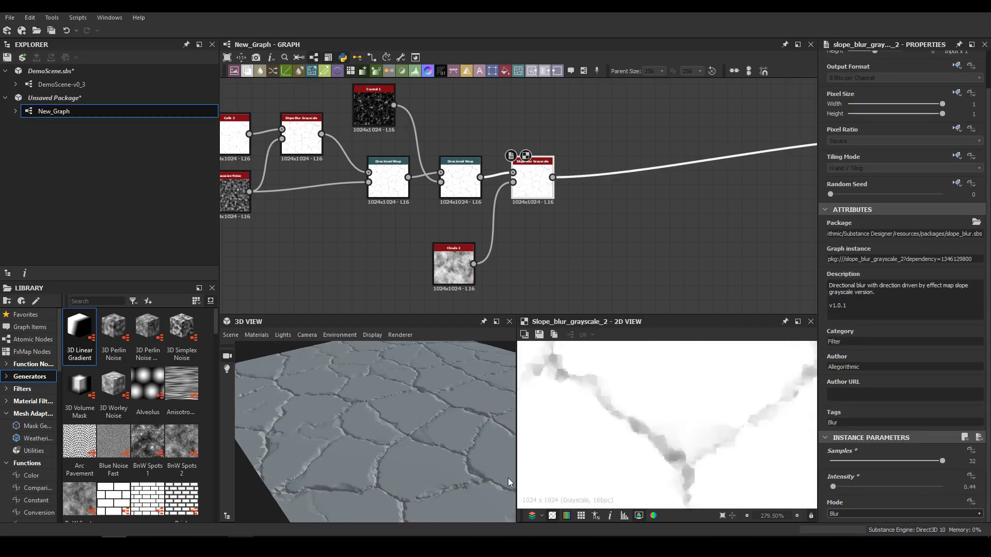
{"action": "scroll", "coordinate": [403, 454], "scroll_direction": "up", "scroll_amount": 3}
{"action": "left_click_drag", "start_coordinate": [401, 454], "coordinate": [385, 411]}
- Move the whole cell-pattern node chain farther away from the output nodes to make room
{"action": "scroll", "coordinate": [527, 209], "scroll_direction": "down", "scroll_amount": 4}
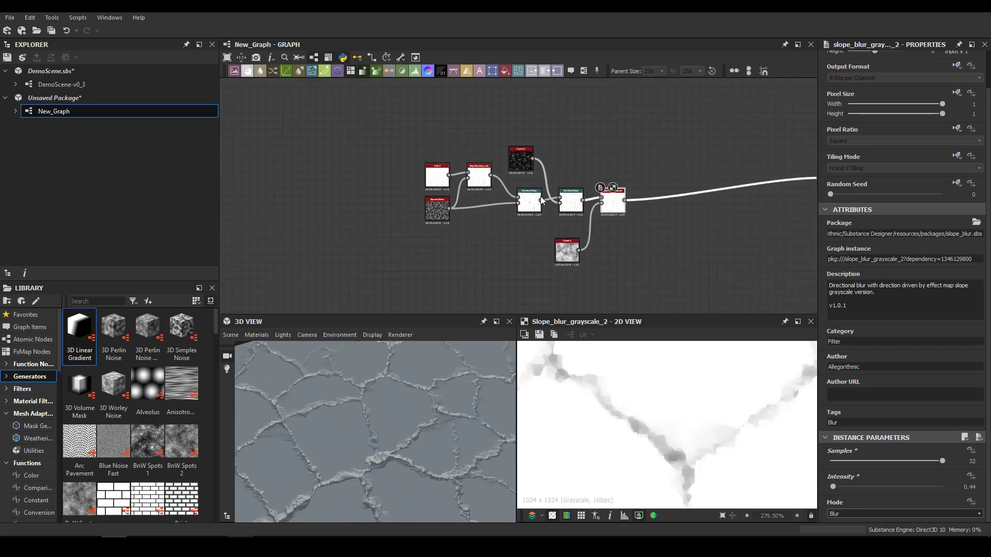
{"action": "left_click_drag", "start_coordinate": [382, 134], "coordinate": [612, 277]}
{"action": "left_click_drag", "start_coordinate": [615, 206], "coordinate": [423, 205]}
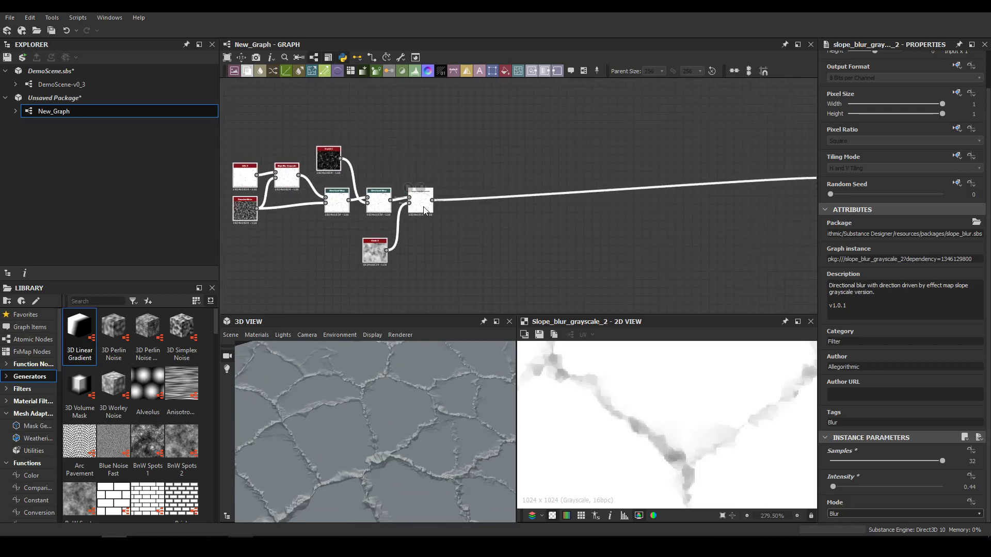
- Add a Bevel node above the chain and connect the second Directional Warp's output to its input
{"action": "middle_click_drag", "start_coordinate": [418, 176], "coordinate": [512, 206]}
{"action": "left_click", "coordinate": [504, 175]}
{"action": "key", "text": "space"}
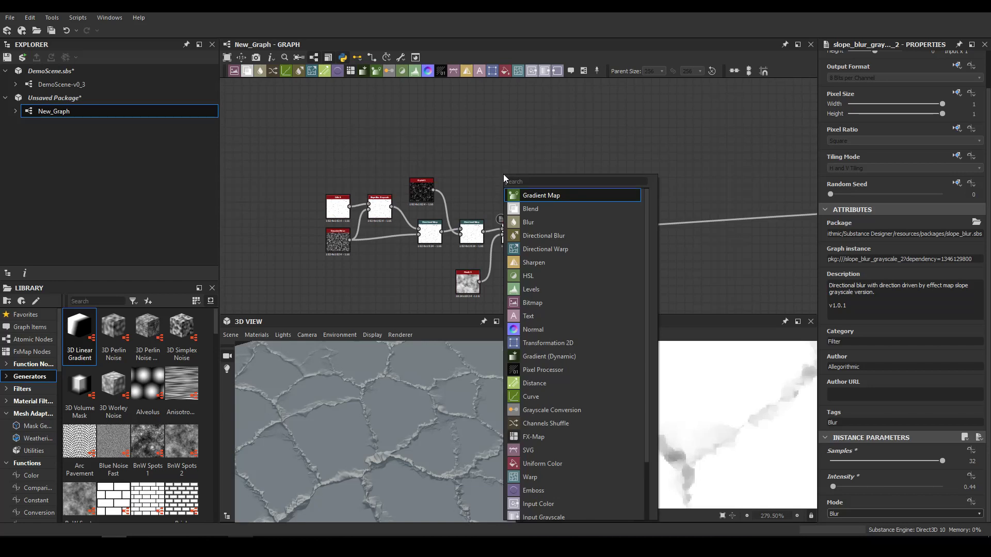
{"action": "type", "text": "blur"}
{"action": "key", "text": "Return"}
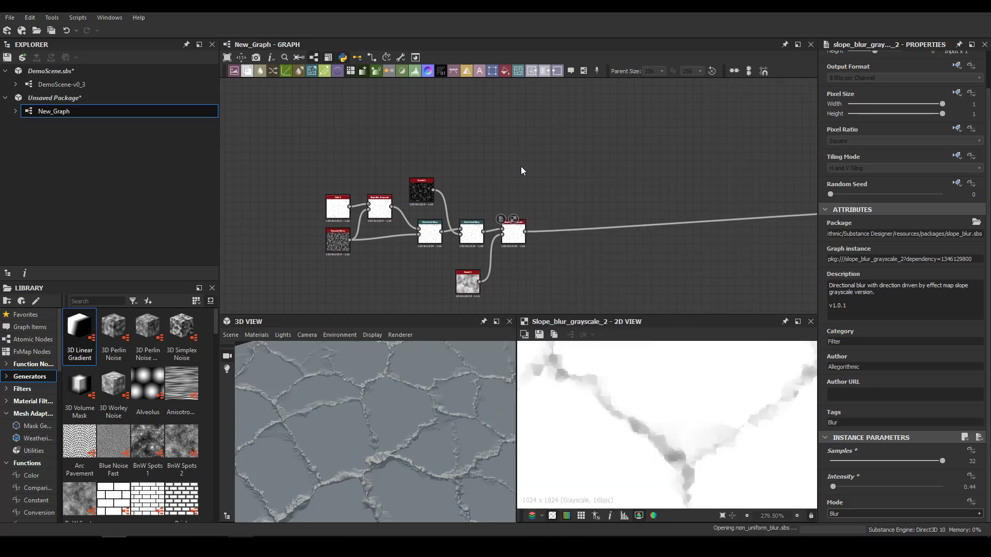
{"action": "scroll", "coordinate": [467, 209], "scroll_direction": "up", "scroll_amount": 3}
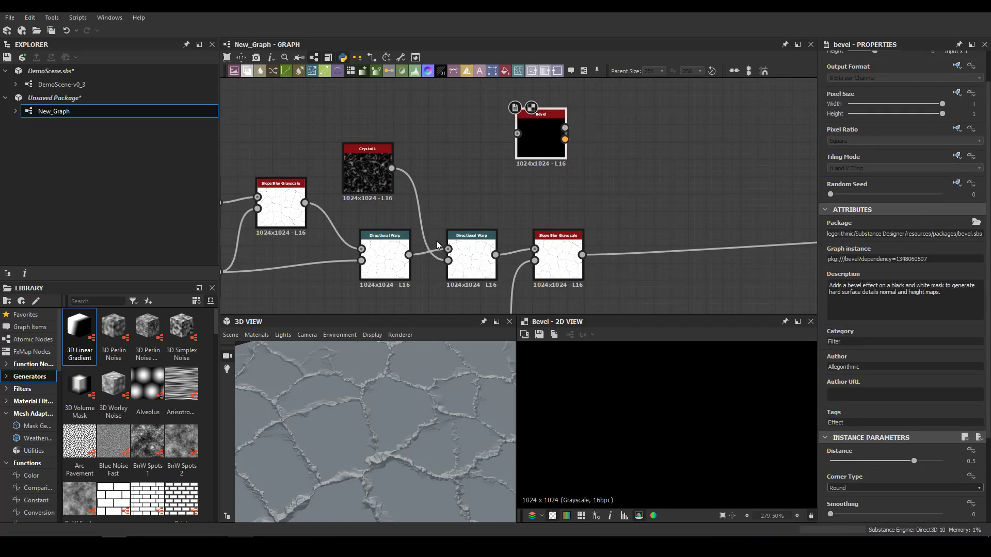
{"action": "double_click", "coordinate": [477, 258]}
{"action": "middle_click_drag", "start_coordinate": [509, 245], "coordinate": [428, 276]}
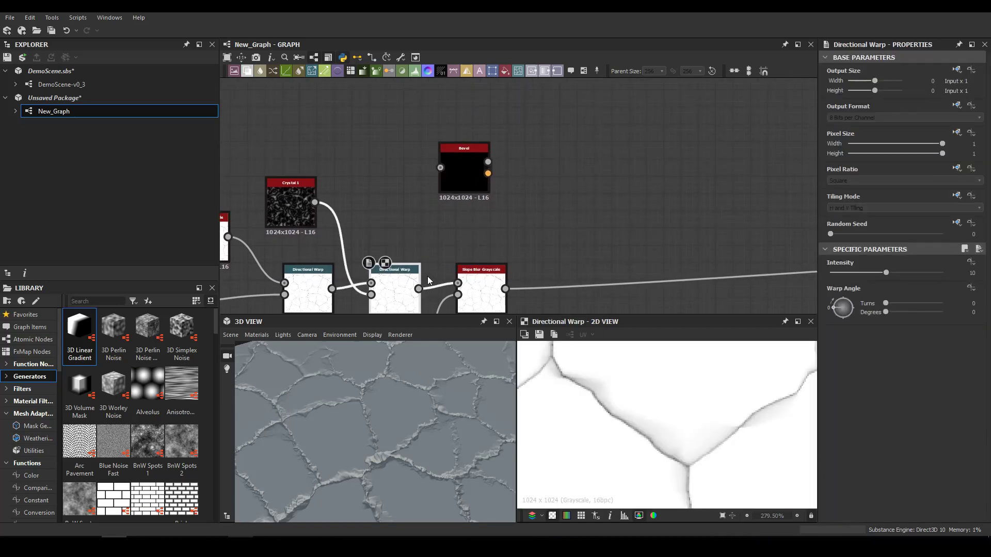
{"action": "double_click", "coordinate": [454, 169]}
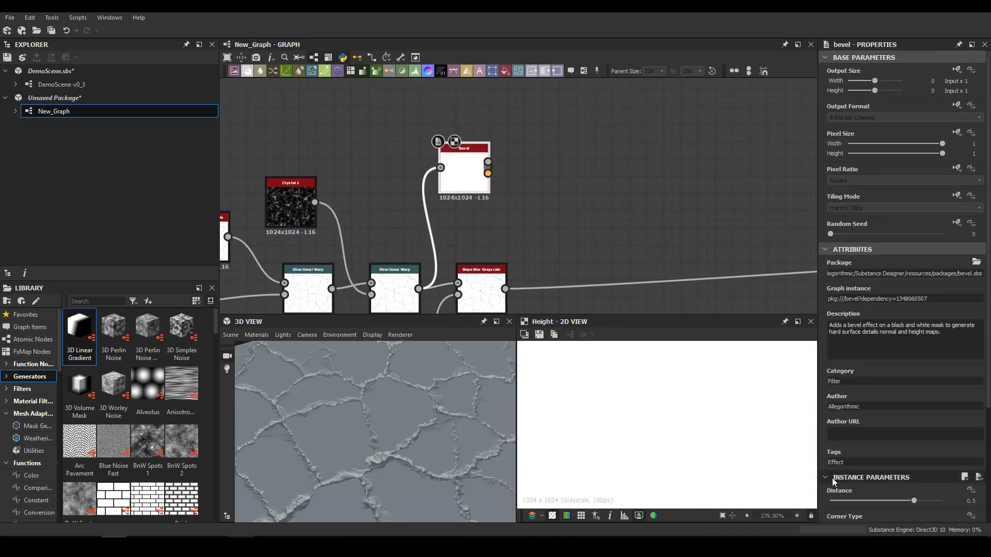
- Try a Bevel Distance of -0.02 and a higher Smoothing, and undo the Smoothing change
{"action": "left_click_drag", "start_coordinate": [913, 500], "coordinate": [869, 501]}
{"action": "scroll", "coordinate": [624, 370], "scroll_direction": "down", "scroll_amount": 5}
{"action": "mouse_move", "coordinate": [869, 501]}
{"action": "left_mouse_down"}
{"action": "mouse_move", "coordinate": [849, 503]}
{"action": "mouse_move", "coordinate": [884, 503]}
{"action": "left_mouse_up"}
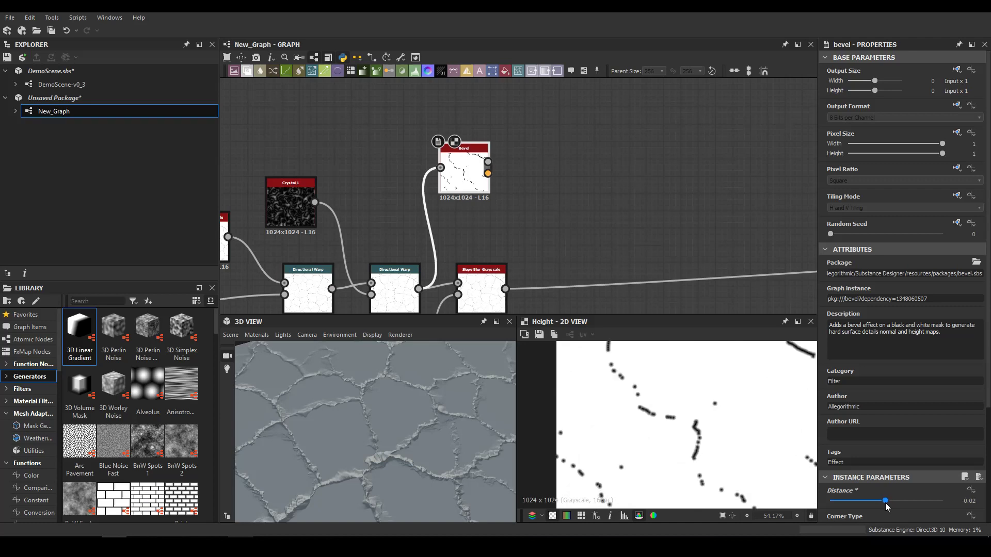
{"action": "scroll", "coordinate": [883, 504], "scroll_direction": "down", "scroll_amount": 2}
{"action": "left_click_drag", "start_coordinate": [848, 492], "coordinate": [894, 492]}
{"action": "key", "text": "ctrl+z"}
- Insert a Levels node between the second Directional Warp and the Bevel, and raise its input black point to darken the cracks
{"action": "left_click_drag", "start_coordinate": [465, 155], "coordinate": [568, 120]}
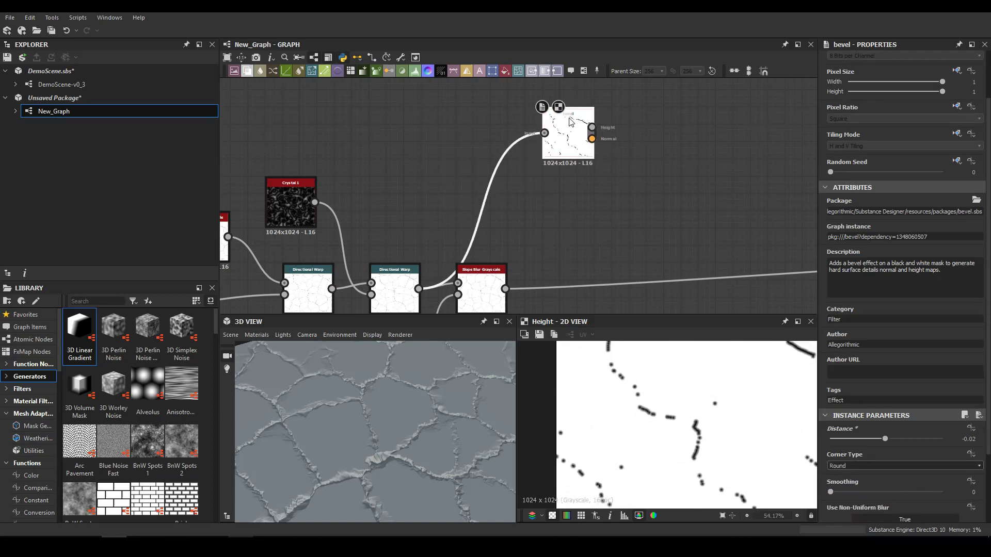
{"action": "key", "text": "space"}
{"action": "type", "text": "leve"}
{"action": "key", "text": "Return"}
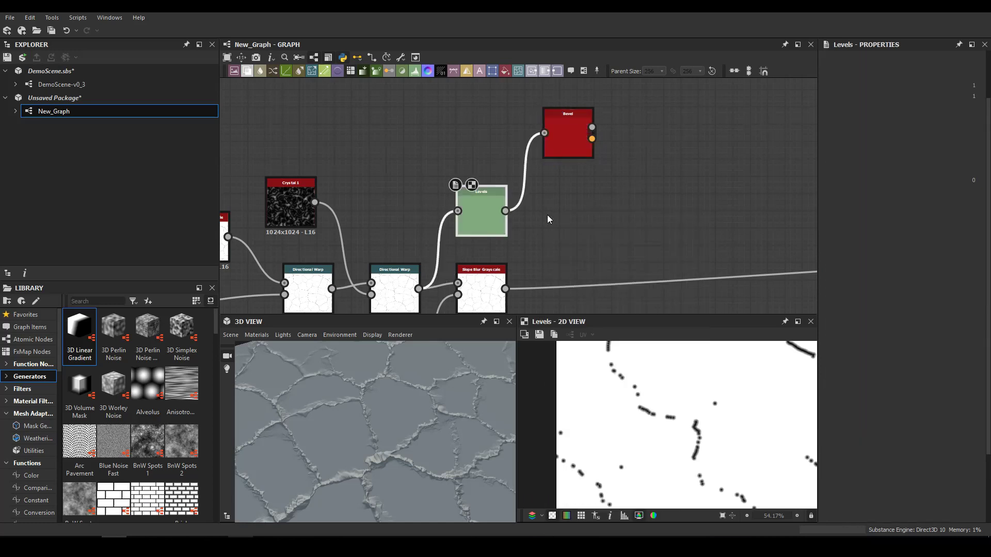
{"action": "left_click_drag", "start_coordinate": [837, 293], "coordinate": [951, 288]}
- Set the Bevel's Distance to -0.39 and its Smoothing to 5
{"action": "double_click", "coordinate": [564, 144]}
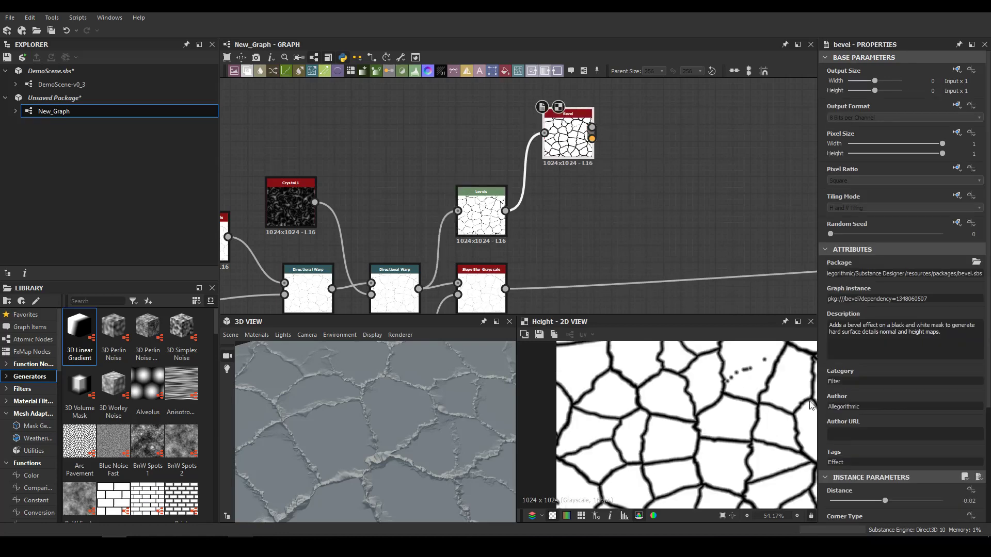
{"action": "left_click_drag", "start_coordinate": [882, 500], "coordinate": [864, 500]}
{"action": "scroll", "coordinate": [840, 455], "scroll_direction": "down", "scroll_amount": 5}
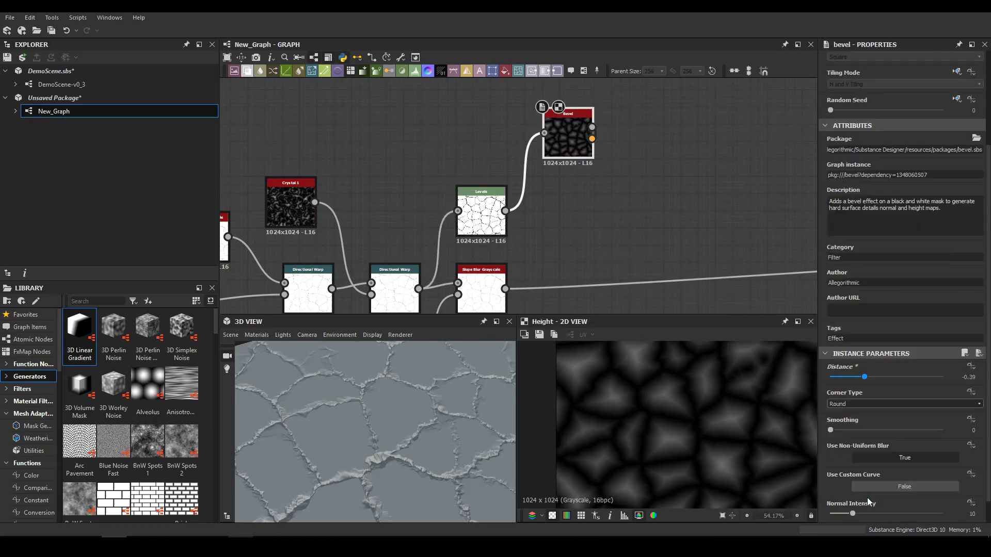
{"action": "left_click_drag", "start_coordinate": [830, 403], "coordinate": [942, 403]}
- Add a Blend node after the second Slope Blur Grayscale and connect the Bevel's Height output to its foreground input
{"action": "middle_click_drag", "start_coordinate": [611, 233], "coordinate": [457, 174]}
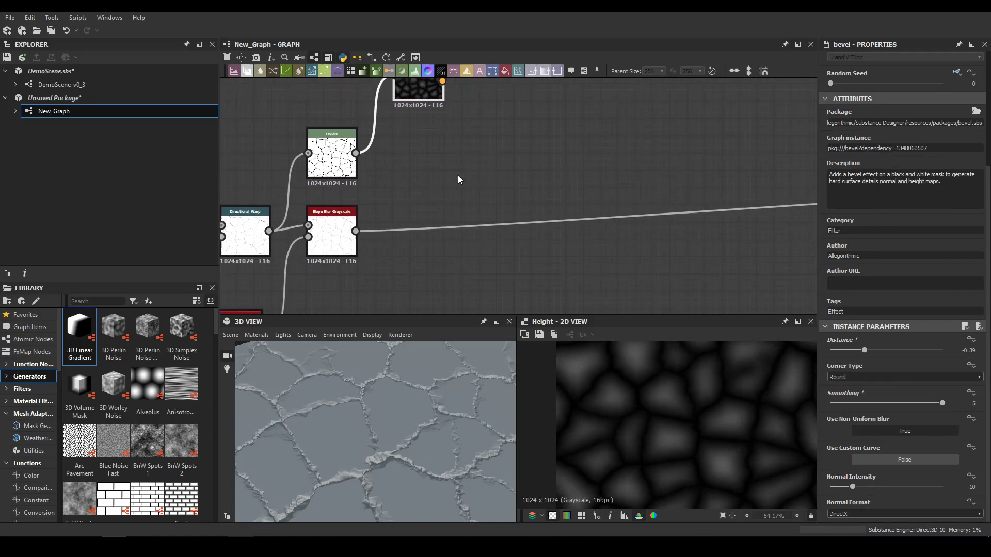
{"action": "key", "text": "space"}
{"action": "type", "text": "bl"}
{"action": "key", "text": "Return"}
{"action": "left_click_drag", "start_coordinate": [725, 222], "coordinate": [484, 152]}
{"action": "left_click_drag", "start_coordinate": [437, 88], "coordinate": [442, 82]}
{"action": "middle_click_drag", "start_coordinate": [569, 243], "coordinate": [605, 299]}
{"action": "double_click", "coordinate": [454, 132]}
{"action": "left_click_drag", "start_coordinate": [479, 125], "coordinate": [630, 292]}
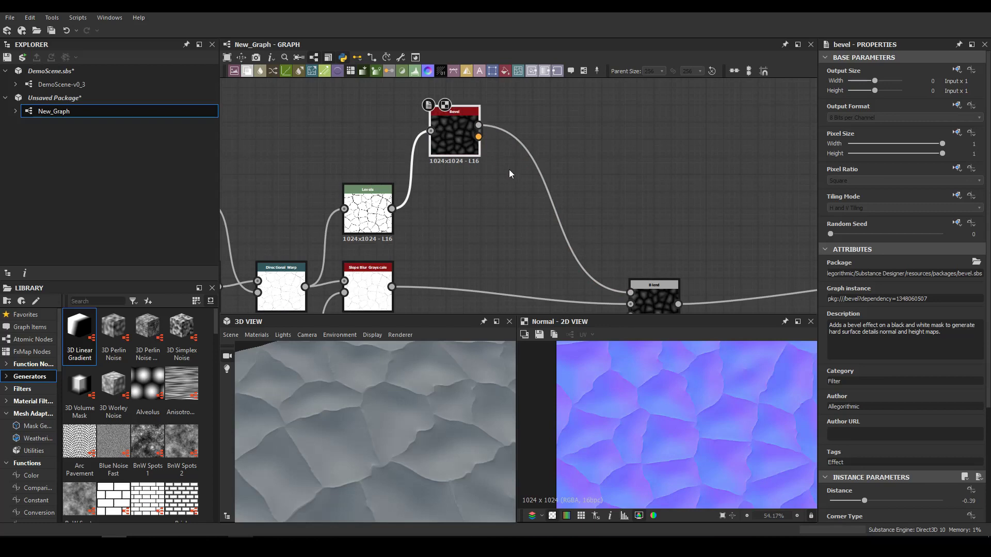
- Move the Blend node closer to the Slope Blur Grayscale and set its Blending Mode to Subtract
{"action": "left_click_drag", "start_coordinate": [422, 443], "coordinate": [481, 381]}
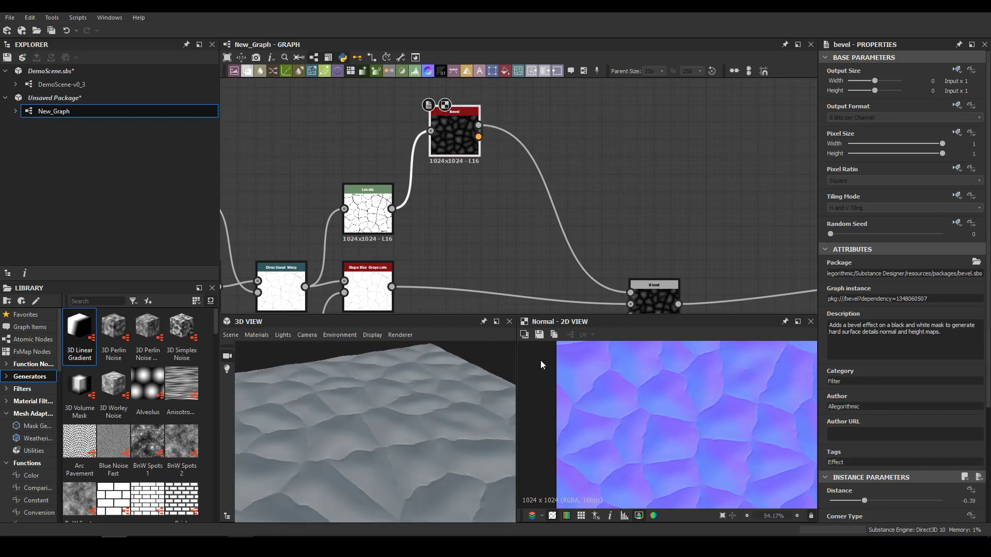
{"action": "left_click_drag", "start_coordinate": [667, 295], "coordinate": [575, 253]}
{"action": "double_click", "coordinate": [571, 252]}
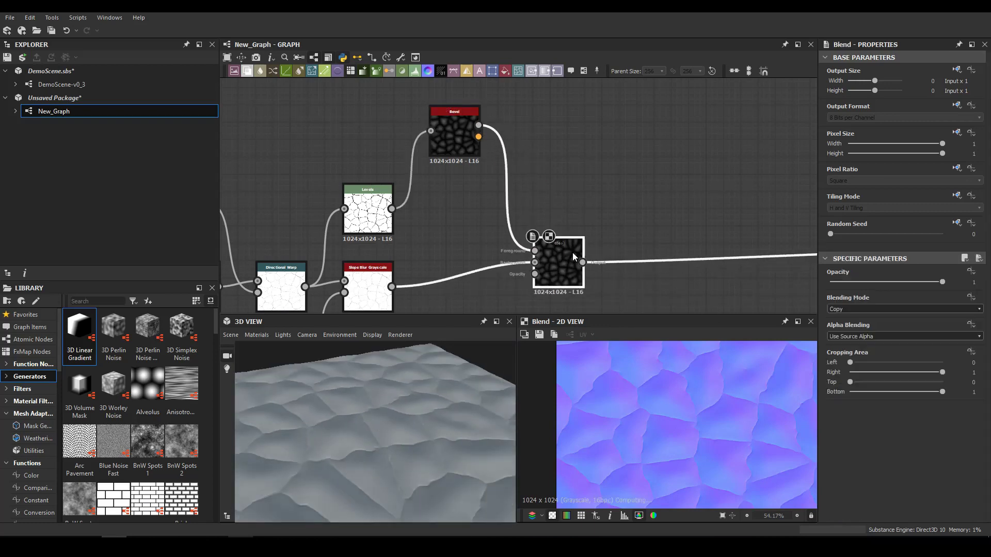
{"action": "left_click", "coordinate": [836, 302]}
{"action": "left_click", "coordinate": [841, 314]}
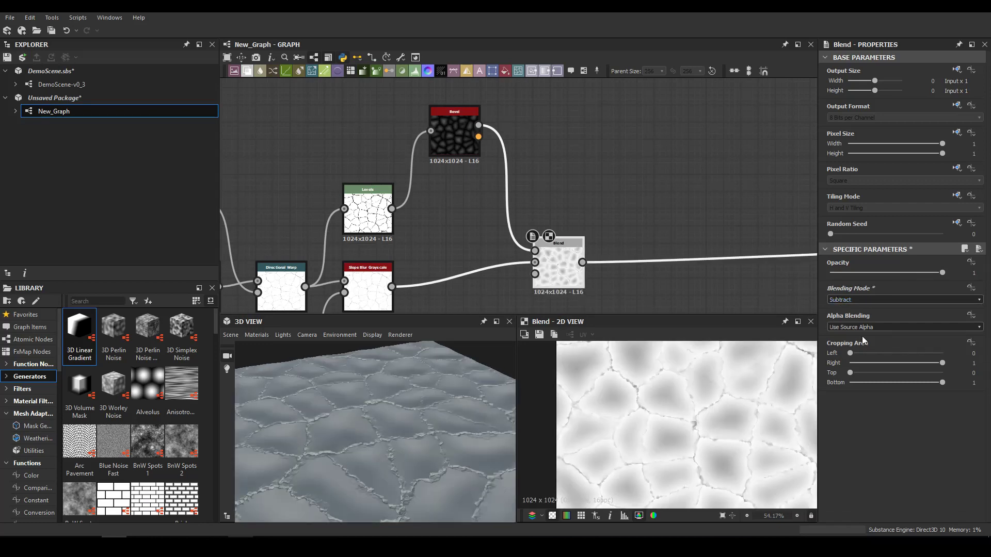
- Set the Opacity of the Subtract Blend node to 0.41 and check the surface in the 3D preview
{"action": "scroll", "coordinate": [349, 429], "scroll_direction": "down", "scroll_amount": 3}
{"action": "left_click_drag", "start_coordinate": [348, 429], "coordinate": [507, 397]}
{"action": "scroll", "coordinate": [394, 425], "scroll_direction": "up", "scroll_amount": 5}
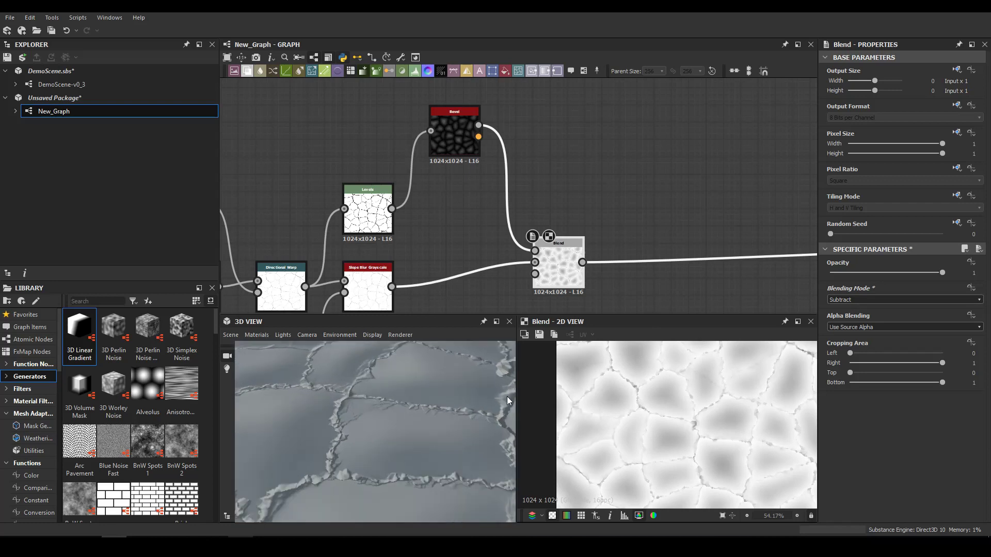
{"action": "left_click_drag", "start_coordinate": [333, 404], "coordinate": [305, 412]}
{"action": "left_click", "coordinate": [885, 273]}
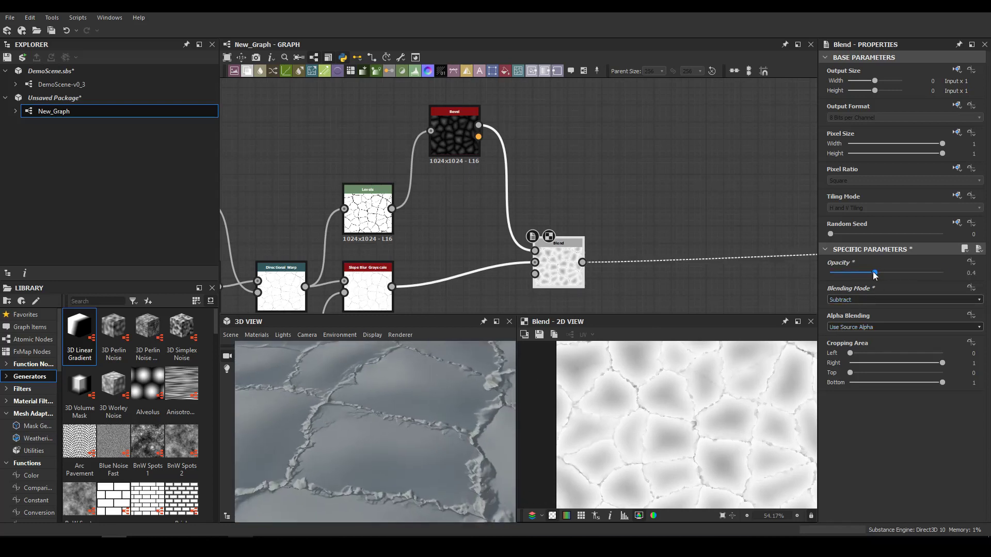
{"action": "left_click_drag", "start_coordinate": [884, 273], "coordinate": [877, 274]}
{"action": "middle_click_drag", "start_coordinate": [582, 207], "coordinate": [664, 191]}
{"action": "scroll", "coordinate": [429, 445], "scroll_direction": "down", "scroll_amount": 5}
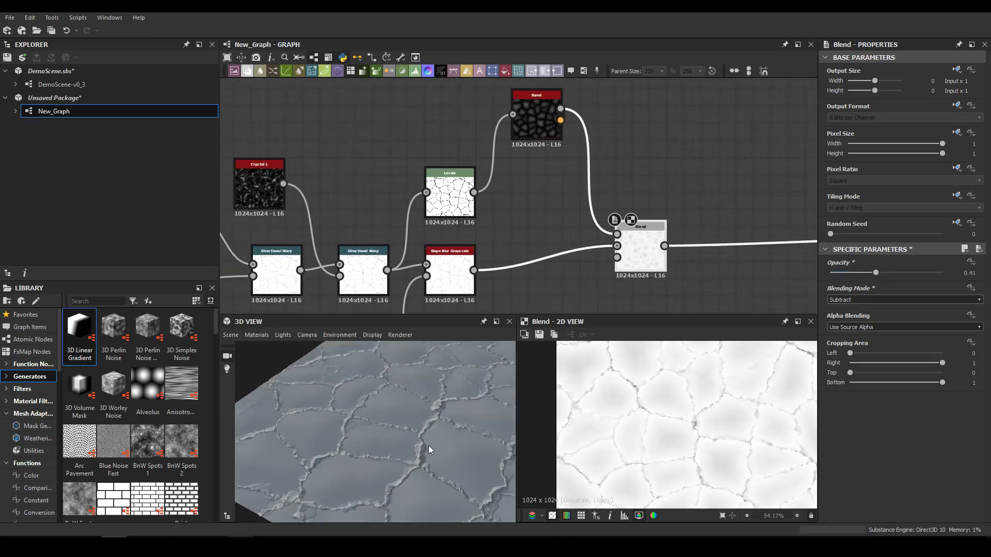
{"action": "left_click_drag", "start_coordinate": [462, 433], "coordinate": [361, 402]}
{"action": "scroll", "coordinate": [551, 206], "scroll_direction": "down", "scroll_amount": 5}
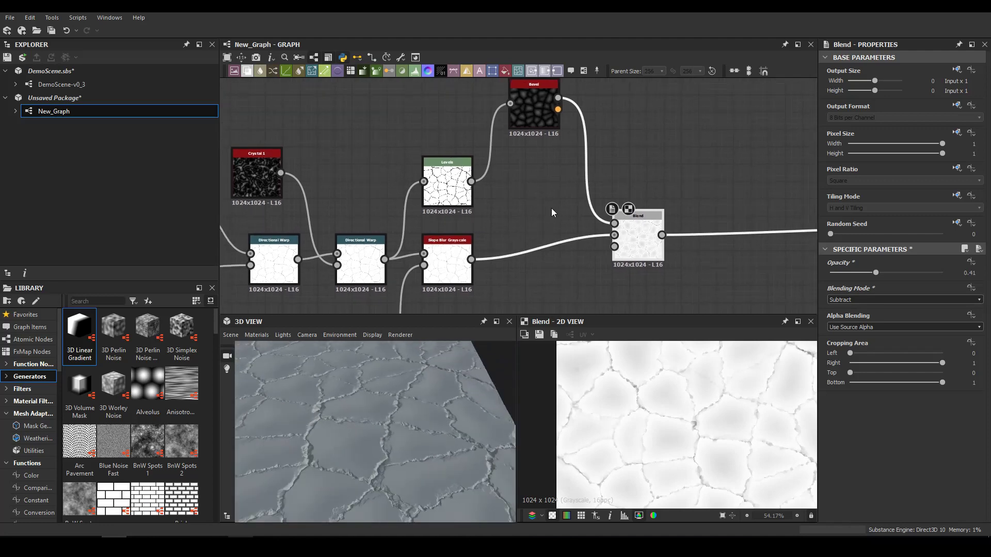
- Move the entire crack node network, including the Blend node, farther away from the output nodes
{"action": "middle_click_drag", "start_coordinate": [580, 152], "coordinate": [684, 106]}
{"action": "middle_click_drag", "start_coordinate": [480, 205], "coordinate": [400, 217]}
{"action": "left_click_drag", "start_coordinate": [354, 458], "coordinate": [373, 378]}
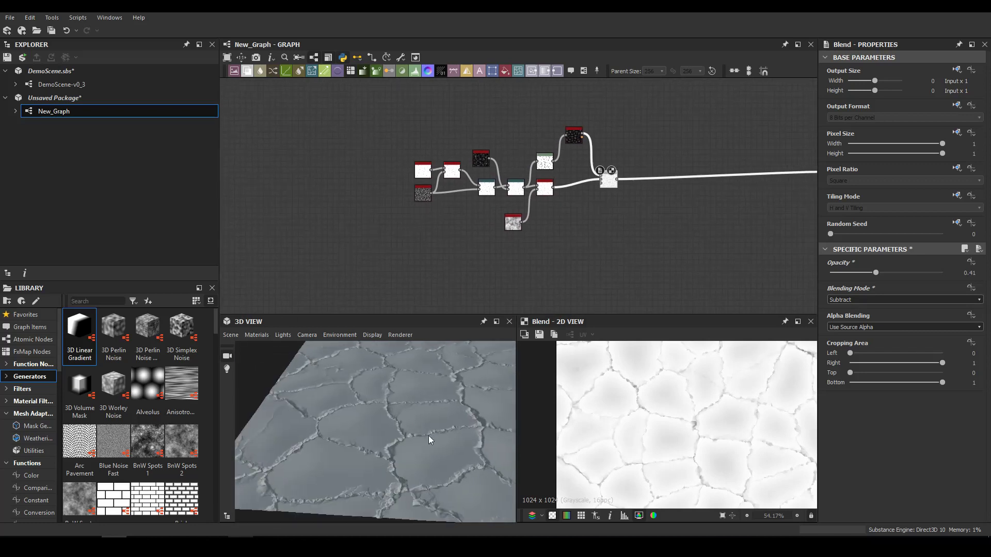
{"action": "left_click_drag", "start_coordinate": [365, 122], "coordinate": [638, 241]}
{"action": "left_click_drag", "start_coordinate": [608, 178], "coordinate": [447, 186]}
{"action": "middle_click_drag", "start_coordinate": [448, 186], "coordinate": [637, 158]}
{"action": "scroll", "coordinate": [548, 178], "scroll_direction": "up", "scroll_amount": 1}
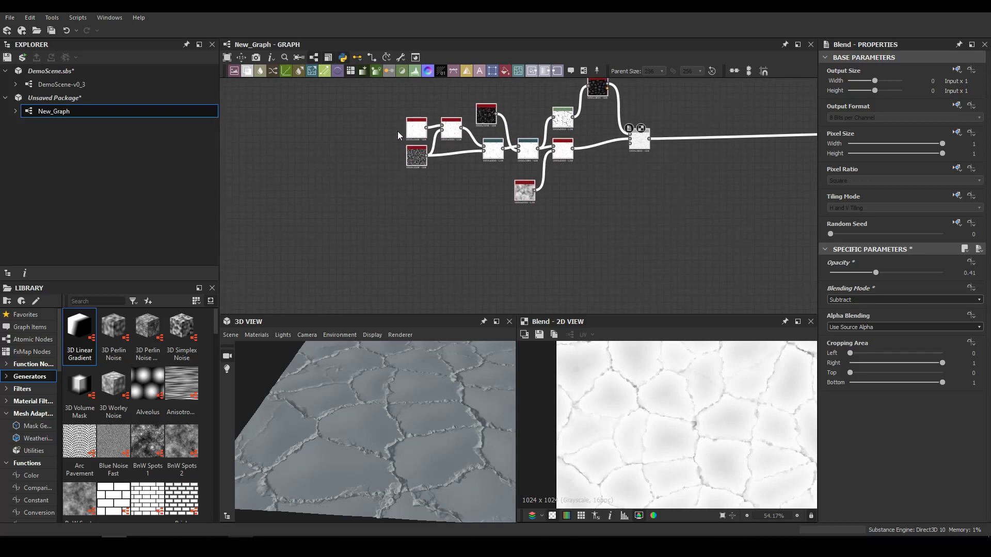
- Duplicate the Cells 3, Gaussian Noise, first Slope Blur, Crystal 1 and both Directional Warp nodes, placing the copies below the original network
{"action": "left_click_drag", "start_coordinate": [376, 94], "coordinate": [530, 168]}
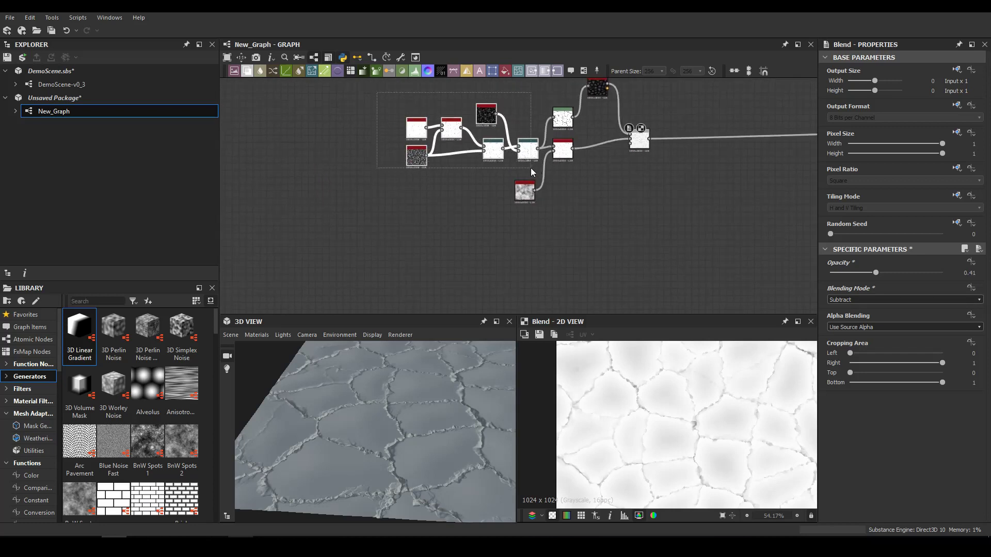
{"action": "key", "text": "ctrl+c"}
{"action": "key", "text": "ctrl+v"}
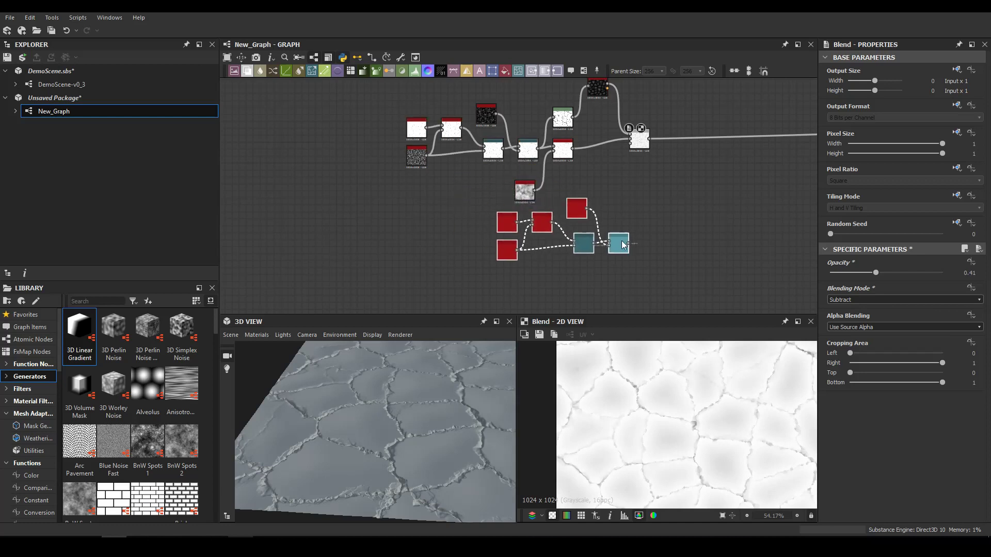
{"action": "left_click", "coordinate": [661, 247]}
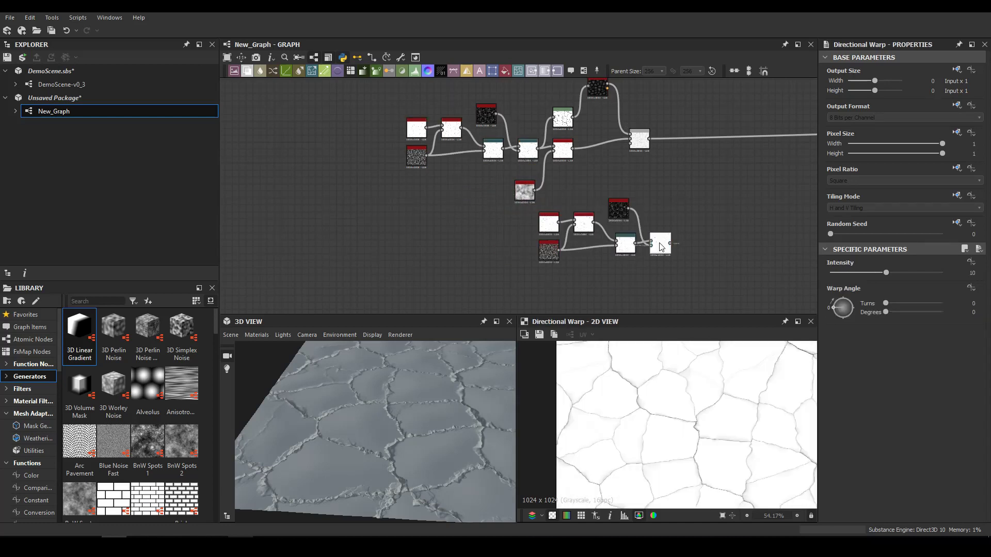
- Set the duplicated Cells 3's Scale to 12 and preview the last duplicated Directional Warp
{"action": "left_click", "coordinate": [548, 230]}
{"action": "left_click_drag", "start_coordinate": [832, 503], "coordinate": [834, 503]}
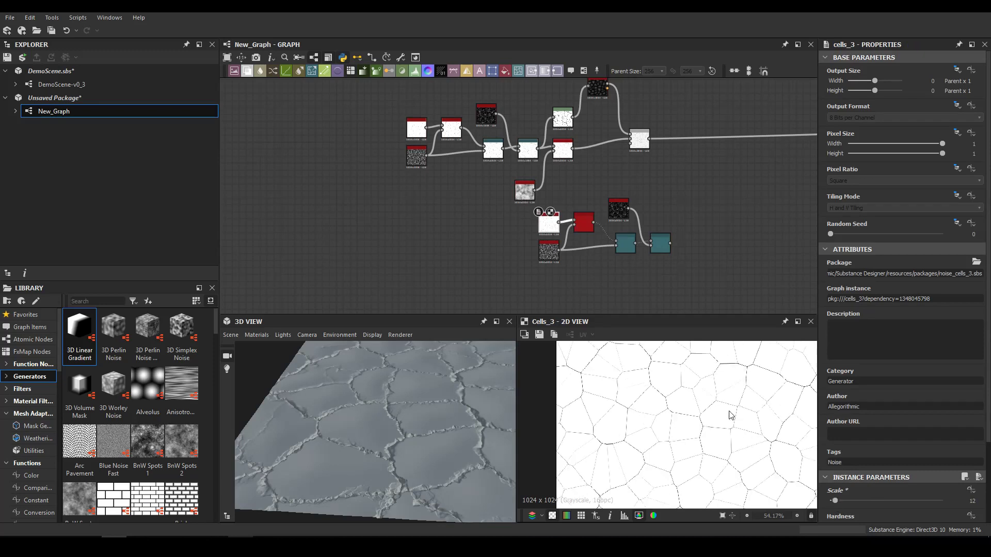
{"action": "double_click", "coordinate": [619, 209]}
{"action": "left_click", "coordinate": [660, 242]}
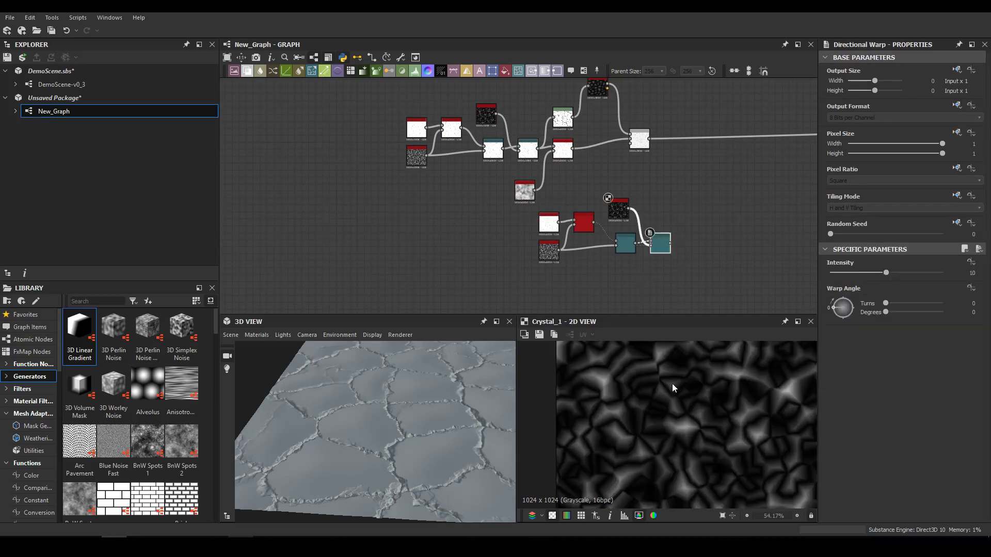
{"action": "double_click", "coordinate": [659, 252]}
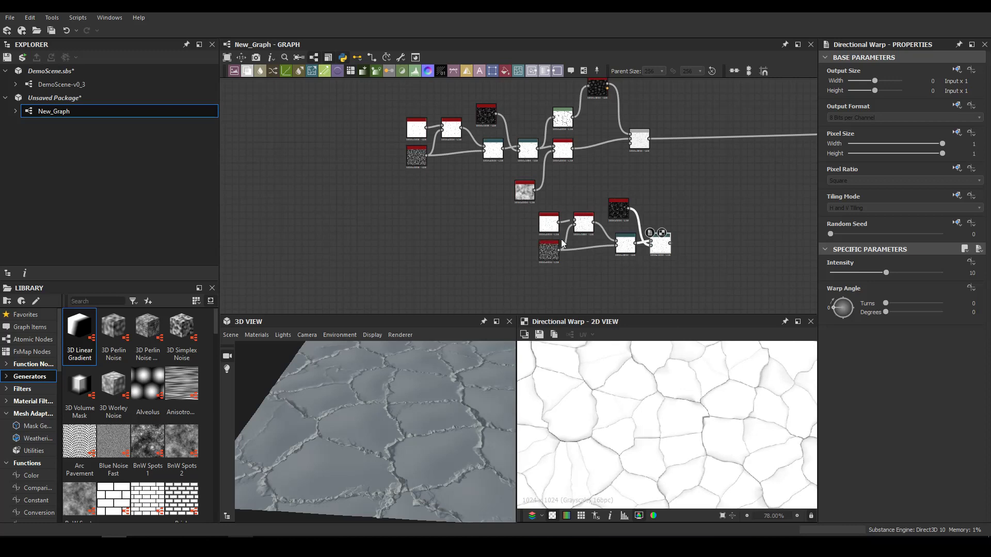
- Set the duplicated Cells 3's Disorder to 0.72 and preview the result on the last duplicated Directional Warp
{"action": "double_click", "coordinate": [550, 224]}
{"action": "scroll", "coordinate": [856, 469], "scroll_direction": "down", "scroll_amount": 3}
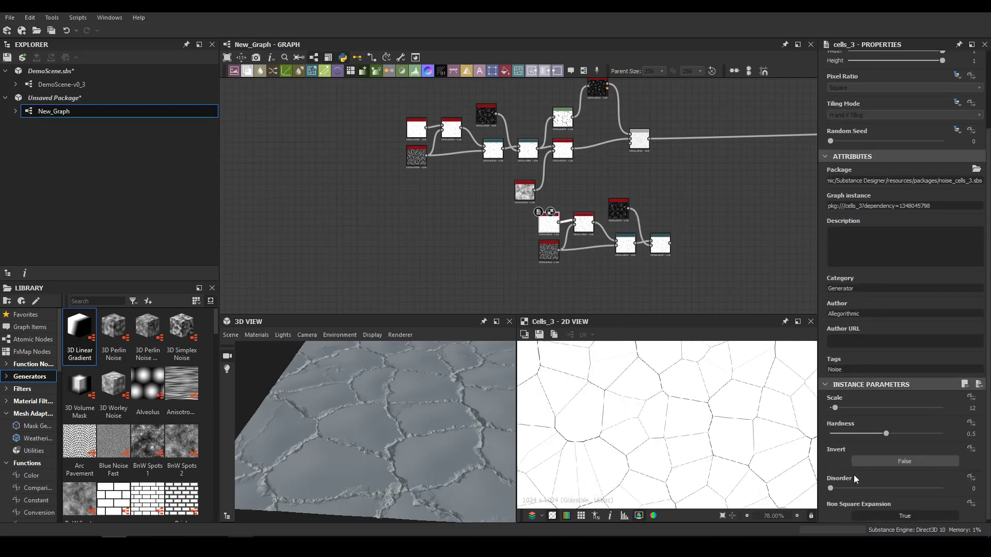
{"action": "left_click_drag", "start_coordinate": [852, 485], "coordinate": [911, 488]}
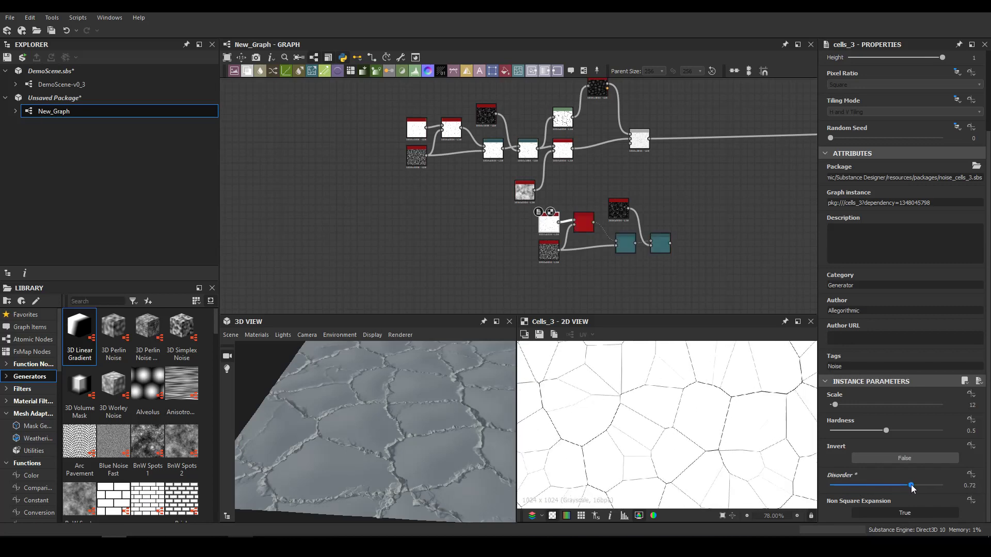
{"action": "double_click", "coordinate": [664, 246]}
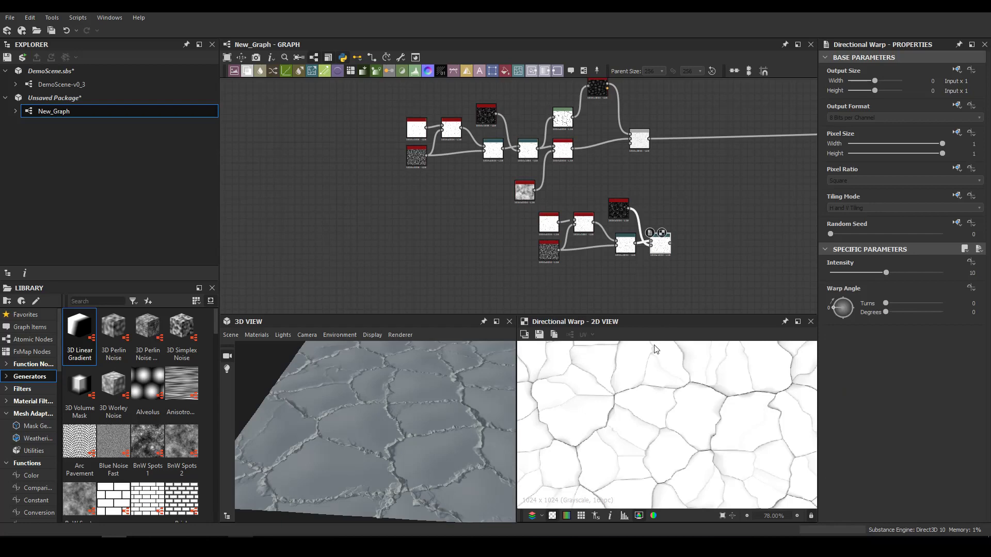
- Set the duplicated Slope Blur Grayscale's Mode to Blur and inspect the last duplicated Directional Warp
{"action": "scroll", "coordinate": [502, 232], "scroll_direction": "up", "scroll_amount": 6}
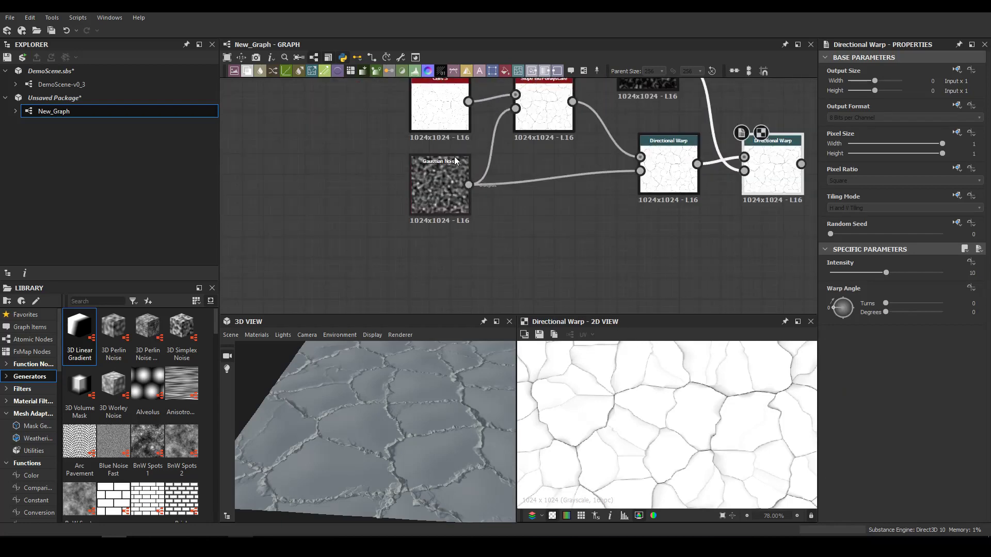
{"action": "double_click", "coordinate": [511, 181]}
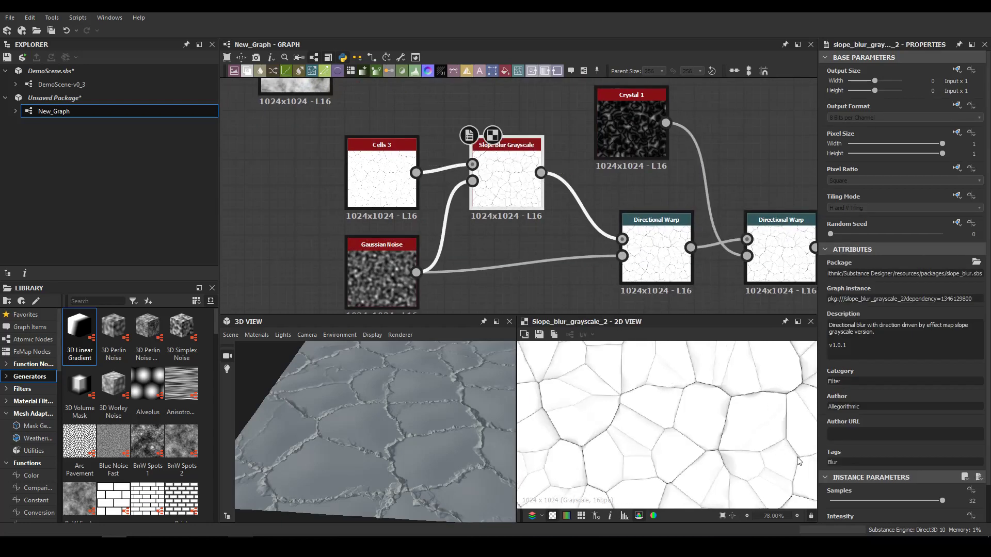
{"action": "scroll", "coordinate": [875, 505], "scroll_direction": "down", "scroll_amount": 1}
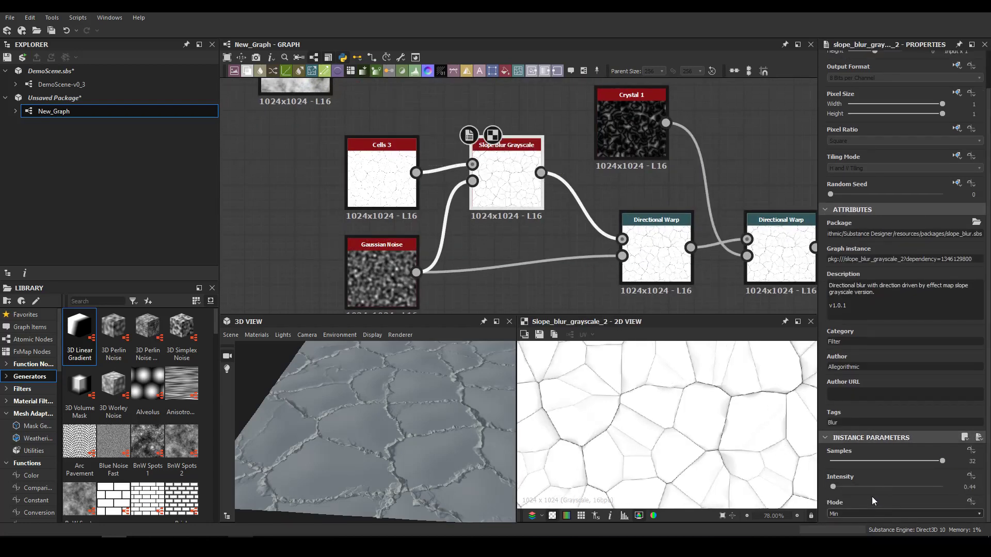
{"action": "left_click", "coordinate": [847, 513]}
{"action": "key", "text": "Down"}
{"action": "key", "text": "Return"}
{"action": "scroll", "coordinate": [847, 512], "scroll_direction": "up", "scroll_amount": 2}
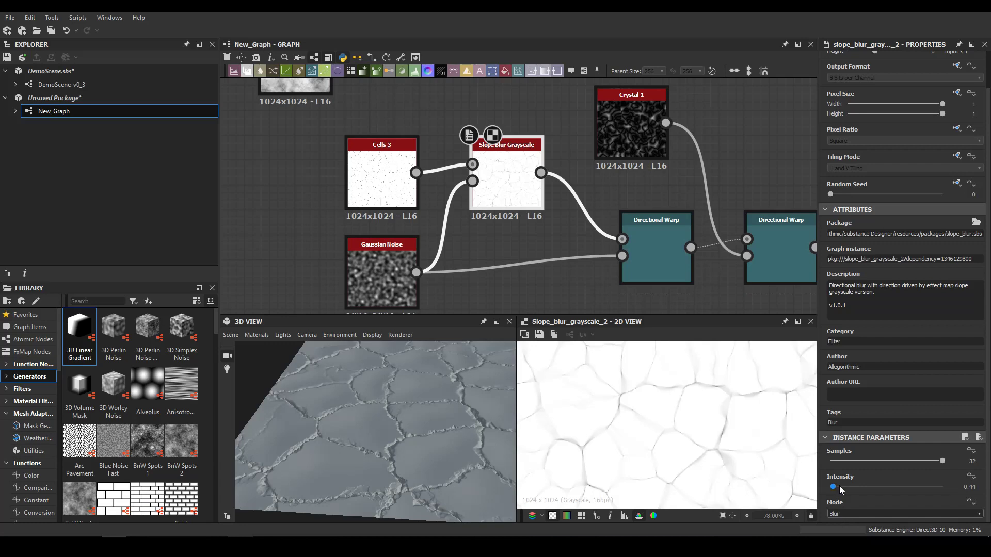
{"action": "middle_click_drag", "start_coordinate": [764, 232], "coordinate": [548, 213]}
{"action": "left_click", "coordinate": [548, 212]}
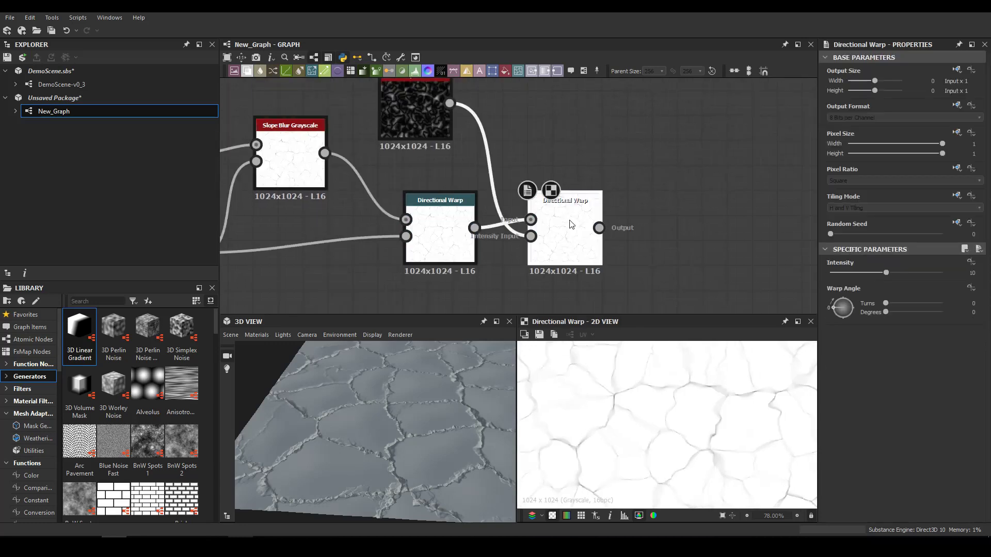
{"action": "middle_click_drag", "start_coordinate": [647, 399], "coordinate": [565, 415]}
{"action": "middle_click_drag", "start_coordinate": [626, 277], "coordinate": [541, 331]}
- Insert a Blend node between the Subtract Blend and the outputs, with the last duplicated Directional Warp as its foreground
{"action": "scroll", "coordinate": [501, 300], "scroll_direction": "down", "scroll_amount": 6}
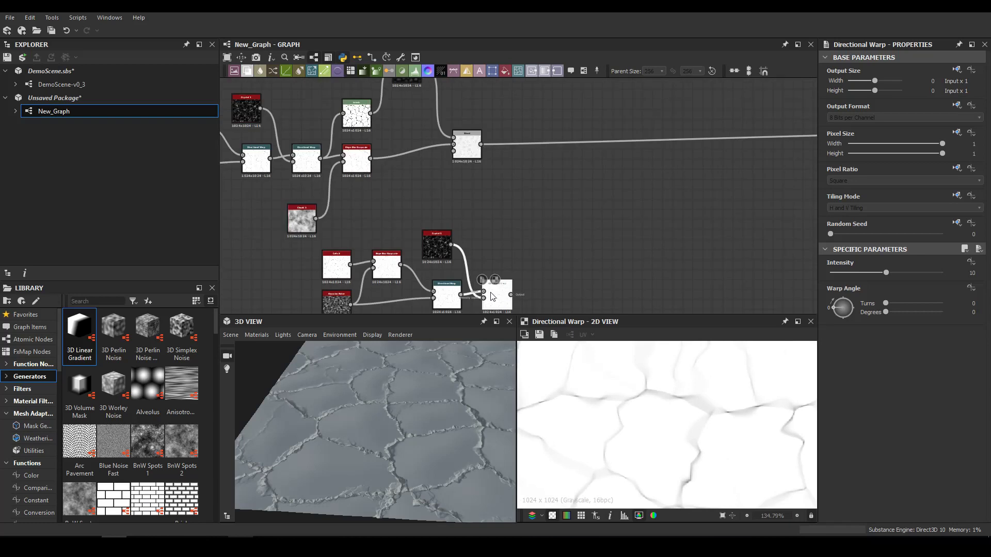
{"action": "left_click", "coordinate": [519, 206]}
{"action": "key", "text": "space"}
{"action": "type", "text": "bl"}
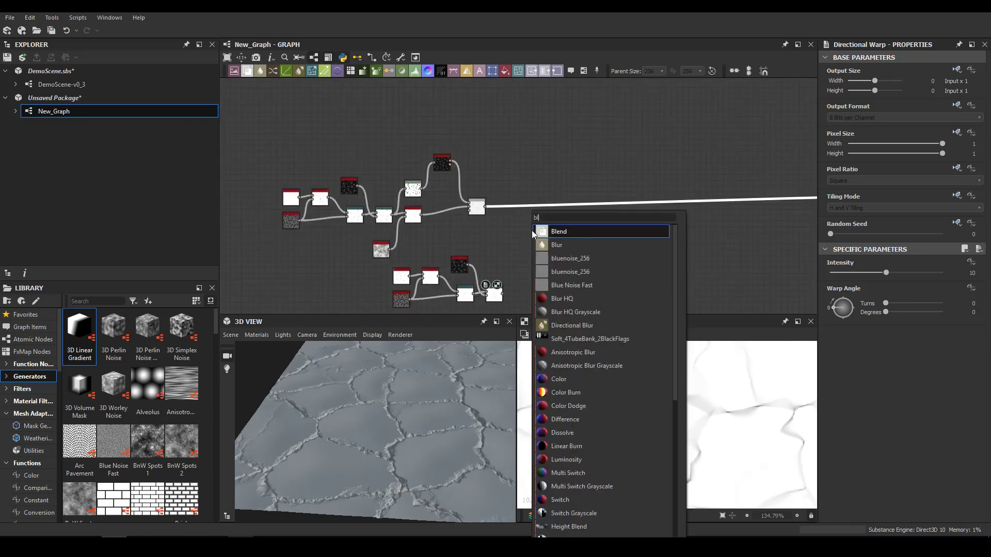
{"action": "key", "text": "Return"}
{"action": "left_click_drag", "start_coordinate": [670, 204], "coordinate": [533, 255]}
{"action": "scroll", "coordinate": [528, 231], "scroll_direction": "up", "scroll_amount": 2}
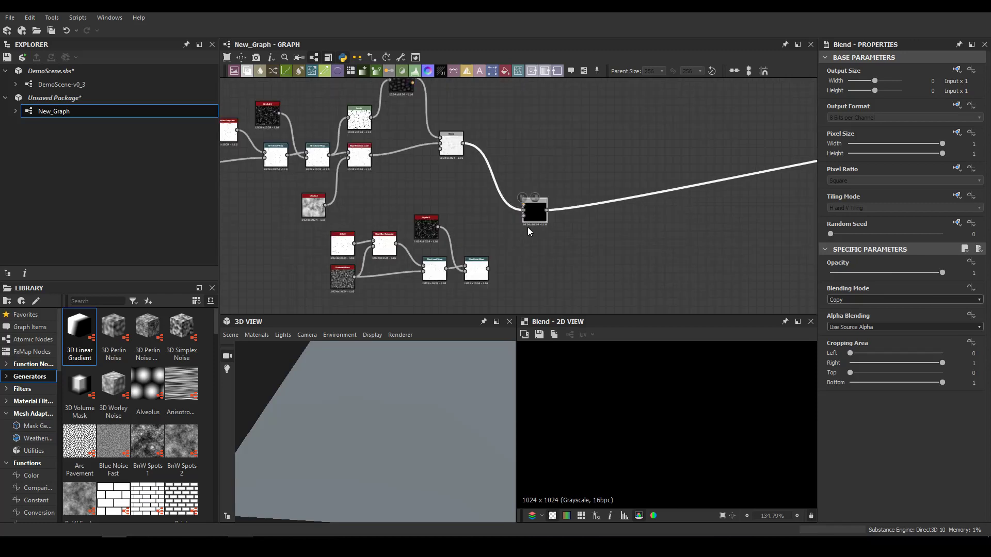
{"action": "scroll", "coordinate": [527, 231], "scroll_direction": "up", "scroll_amount": 1}
{"action": "left_click_drag", "start_coordinate": [460, 364], "coordinate": [535, 374]}
{"action": "scroll", "coordinate": [385, 407], "scroll_direction": "up", "scroll_amount": 1}
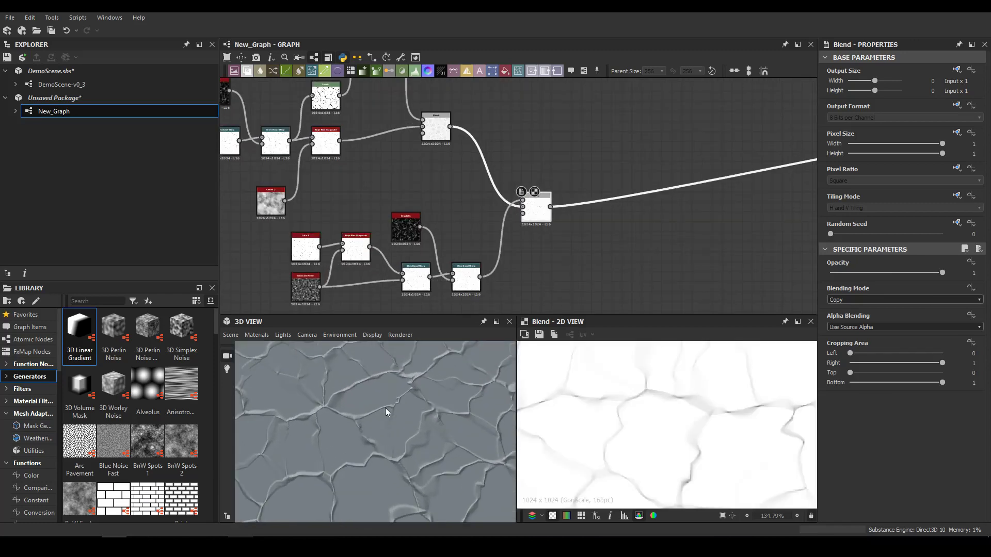
- Set the new Blend node's Blending Mode to Multiply and its Opacity to 0.14
{"action": "left_click", "coordinate": [857, 297]}
{"action": "left_click", "coordinate": [838, 323]}
{"action": "left_click_drag", "start_coordinate": [407, 441], "coordinate": [478, 323]}
{"action": "middle_click_drag", "start_coordinate": [504, 230], "coordinate": [389, 213]}
{"action": "left_click_drag", "start_coordinate": [887, 273], "coordinate": [832, 279]}
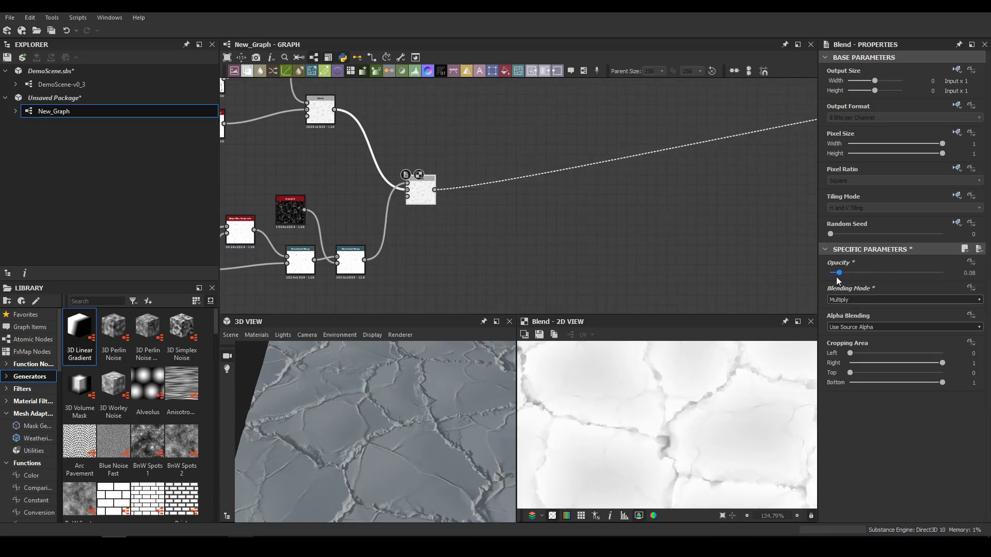
{"action": "left_click_drag", "start_coordinate": [843, 277], "coordinate": [846, 276]}
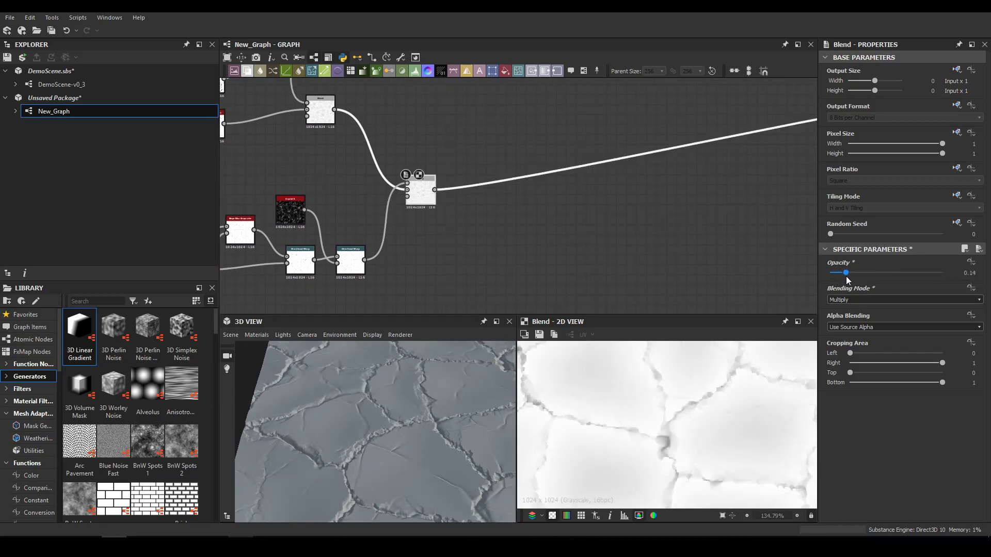
- Move the Multiply Blend node farther from the duplicated Directional Warp to make room between them
{"action": "middle_click_drag", "start_coordinate": [557, 134], "coordinate": [564, 95]}
{"action": "left_click_drag", "start_coordinate": [428, 138], "coordinate": [533, 129]}
{"action": "middle_click_drag", "start_coordinate": [452, 193], "coordinate": [541, 214]}
{"action": "scroll", "coordinate": [541, 213], "scroll_direction": "down", "scroll_amount": 4}
{"action": "scroll", "coordinate": [450, 174], "scroll_direction": "up", "scroll_amount": 1}
{"action": "middle_click_drag", "start_coordinate": [449, 173], "coordinate": [462, 159]}
{"action": "middle_click_drag", "start_coordinate": [526, 210], "coordinate": [396, 166]}
- Insert a Slope Blur Grayscale node between the last duplicated Directional Warp and the Multiply Blend, placing it below their connection
{"action": "scroll", "coordinate": [408, 163], "scroll_direction": "up", "scroll_amount": 2}
{"action": "key", "text": "space"}
{"action": "type", "text": "sl"}
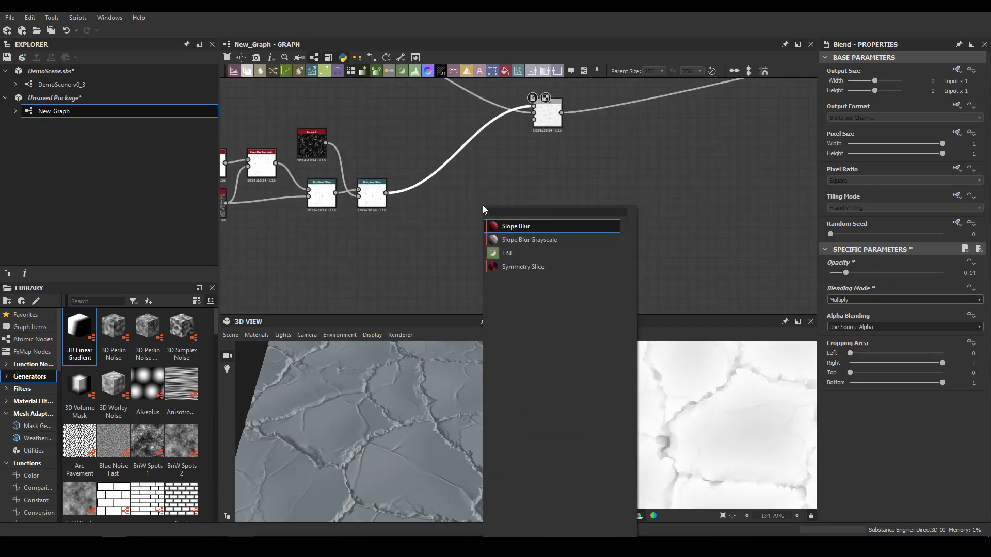
{"action": "key", "text": "Down"}
{"action": "key", "text": "Return"}
{"action": "left_click_drag", "start_coordinate": [454, 161], "coordinate": [447, 237]}
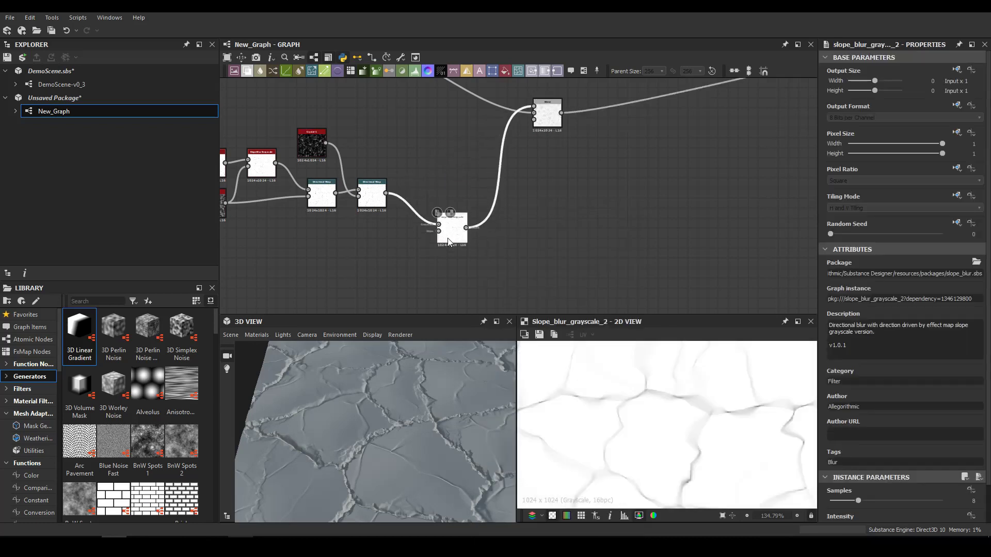
- Add a Clouds 2 node beside the new Slope Blur Grayscale and connect it to the Slope input
{"action": "middle_click_drag", "start_coordinate": [368, 279], "coordinate": [400, 203]}
{"action": "key", "text": "space"}
{"action": "type", "text": "clo"}
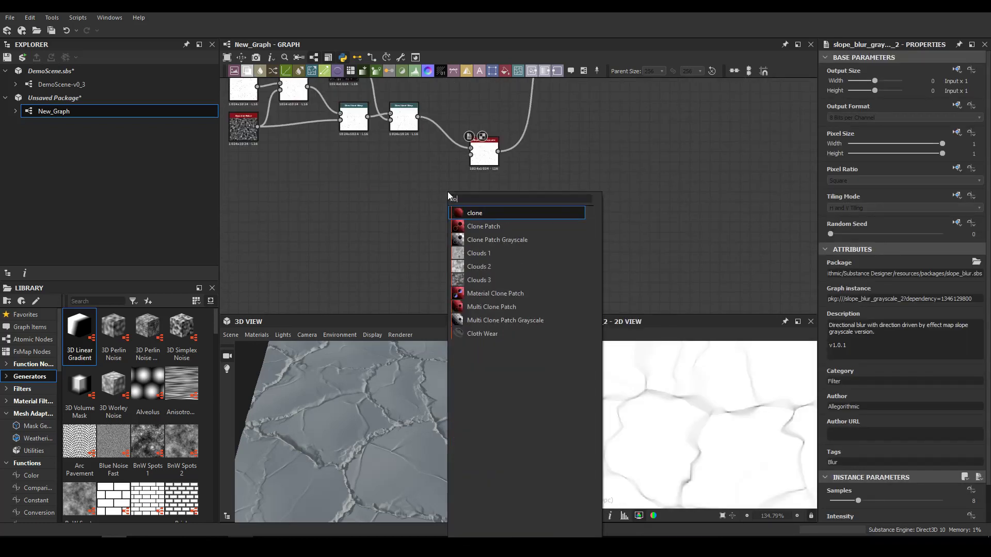
{"action": "key", "text": "Down"}
{"action": "key", "text": "Down"}
{"action": "key", "text": "Down"}
{"action": "key", "text": "Down"}
{"action": "key", "text": "Return"}
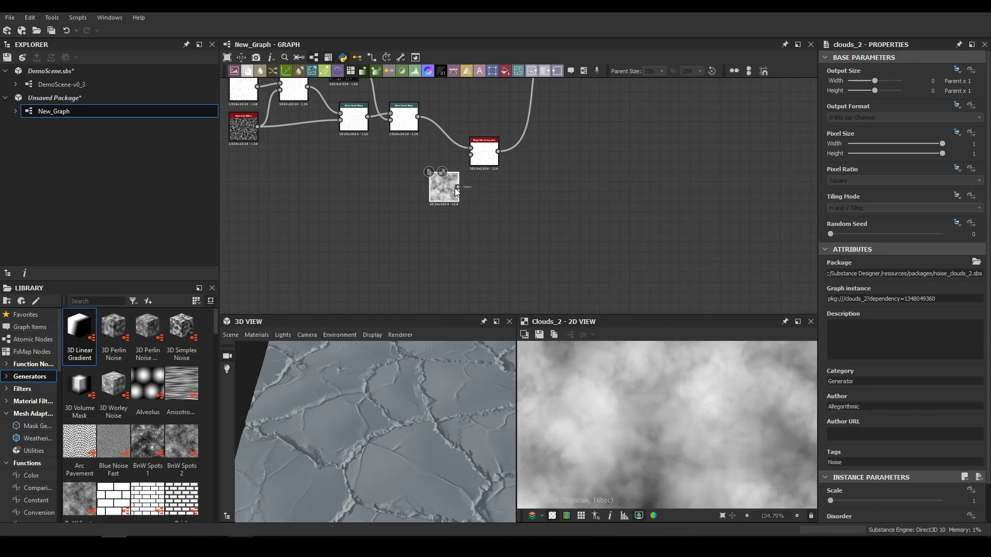
- Set the new Slope Blur Grayscale's Samples to 32 and Intensity to 0.73, and check the surface in 3D
{"action": "double_click", "coordinate": [482, 158]}
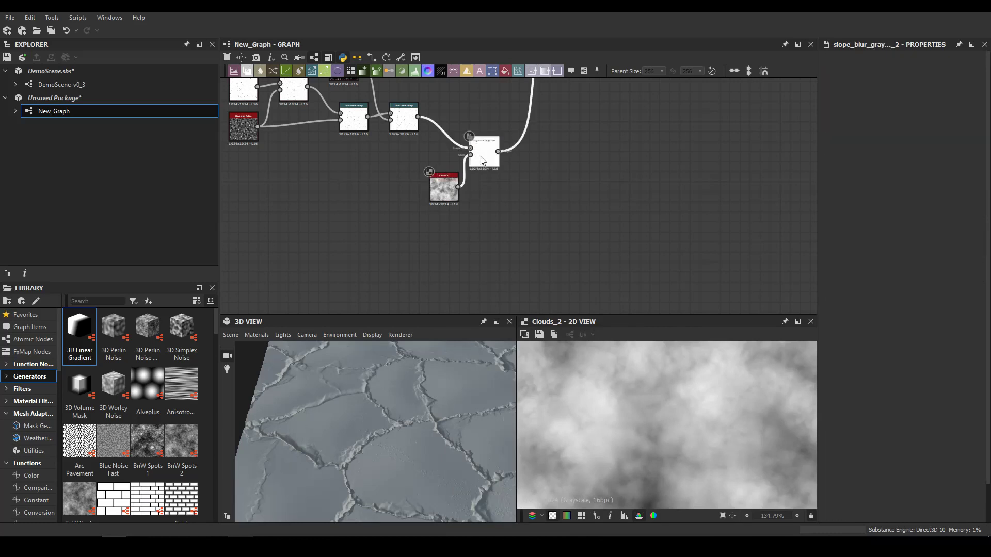
{"action": "left_click_drag", "start_coordinate": [866, 501], "coordinate": [945, 502]}
{"action": "scroll", "coordinate": [928, 507], "scroll_direction": "down", "scroll_amount": 2}
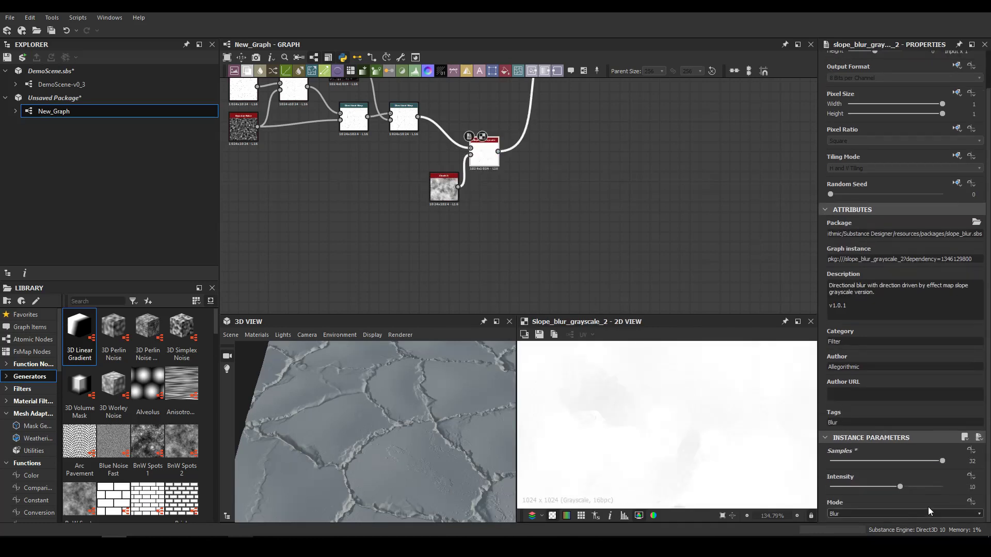
{"action": "left_click_drag", "start_coordinate": [883, 485], "coordinate": [830, 488]}
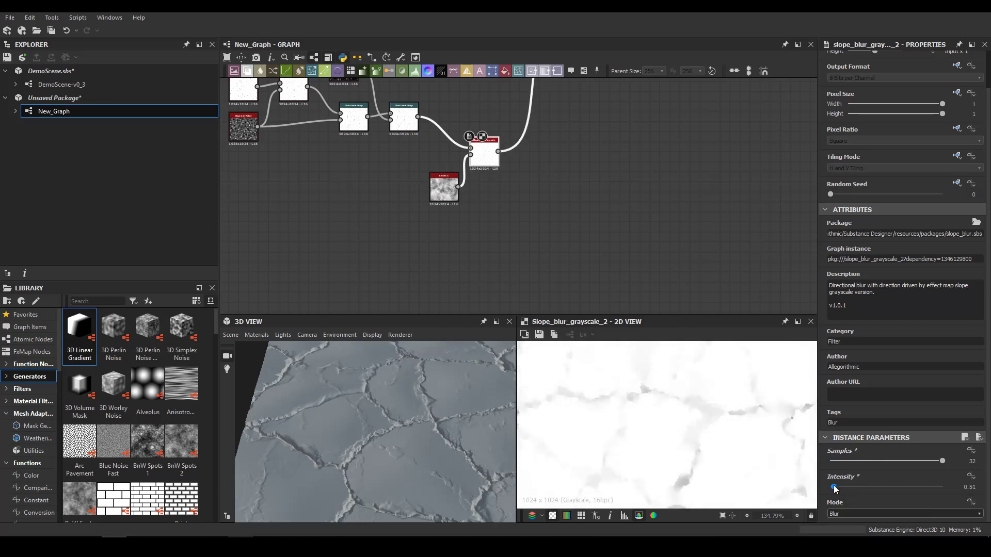
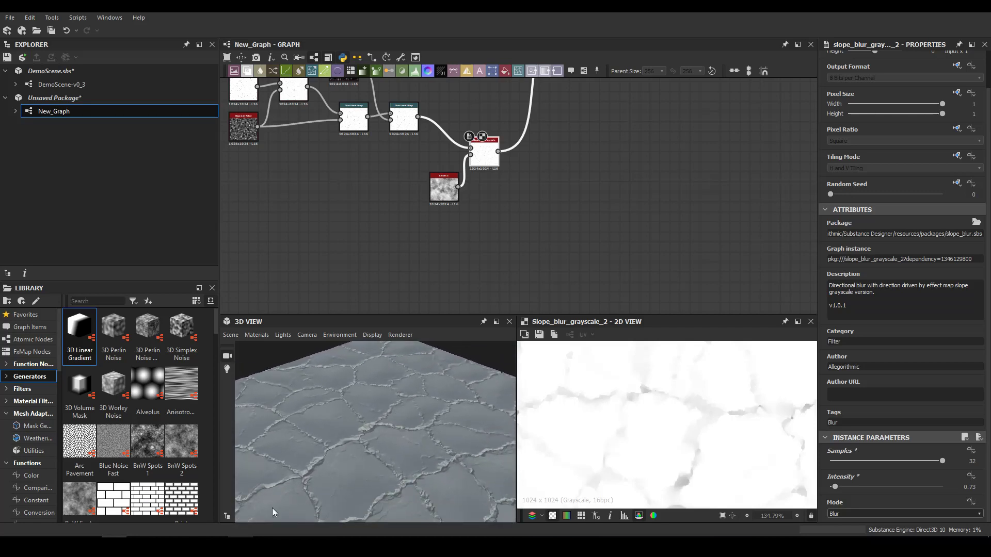
{"action": "left_click_drag", "start_coordinate": [389, 419], "coordinate": [435, 413]}
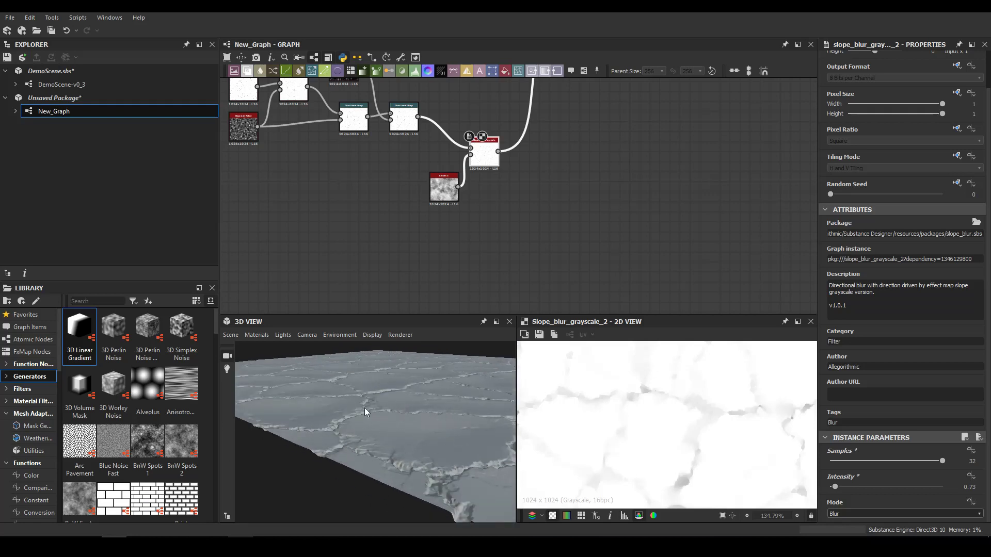
- Add a Cells 1 node above the Multiply Blend that joins both crack layers, and set its Scale to 5
{"action": "mouse_move", "coordinate": [393, 449]}
{"action": "left_mouse_down"}
{"action": "mouse_move", "coordinate": [396, 459]}
{"action": "mouse_move", "coordinate": [380, 458]}
{"action": "mouse_move", "coordinate": [396, 448]}
{"action": "left_mouse_up"}
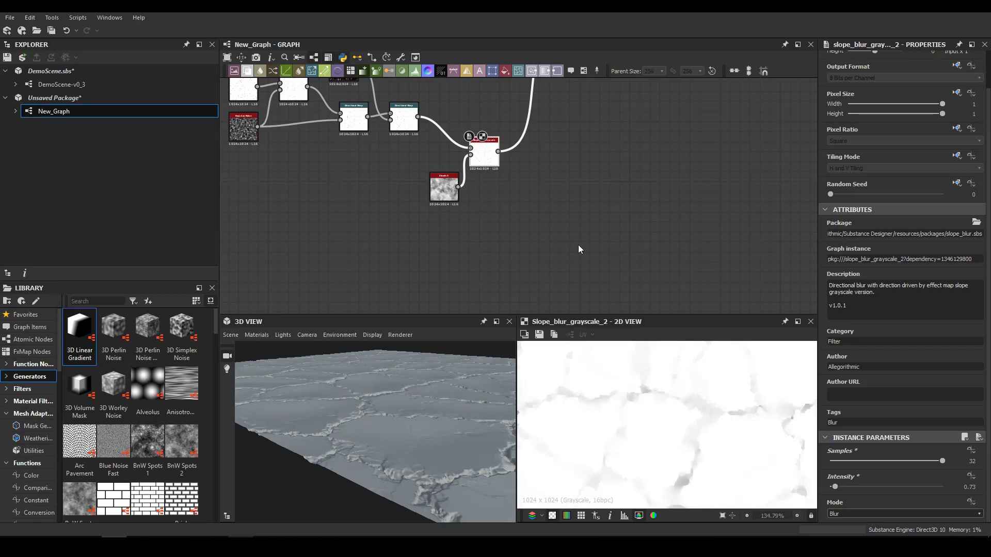
{"action": "middle_click_drag", "start_coordinate": [658, 89], "coordinate": [574, 185]}
{"action": "scroll", "coordinate": [574, 186], "scroll_direction": "down", "scroll_amount": 3}
{"action": "middle_click_drag", "start_coordinate": [530, 131], "coordinate": [458, 184]}
{"action": "scroll", "coordinate": [458, 184], "scroll_direction": "up", "scroll_amount": 2}
{"action": "key", "text": "space"}
{"action": "type", "text": "w"}
{"action": "key", "text": "BackSpace"}
{"action": "type", "text": "cel"}
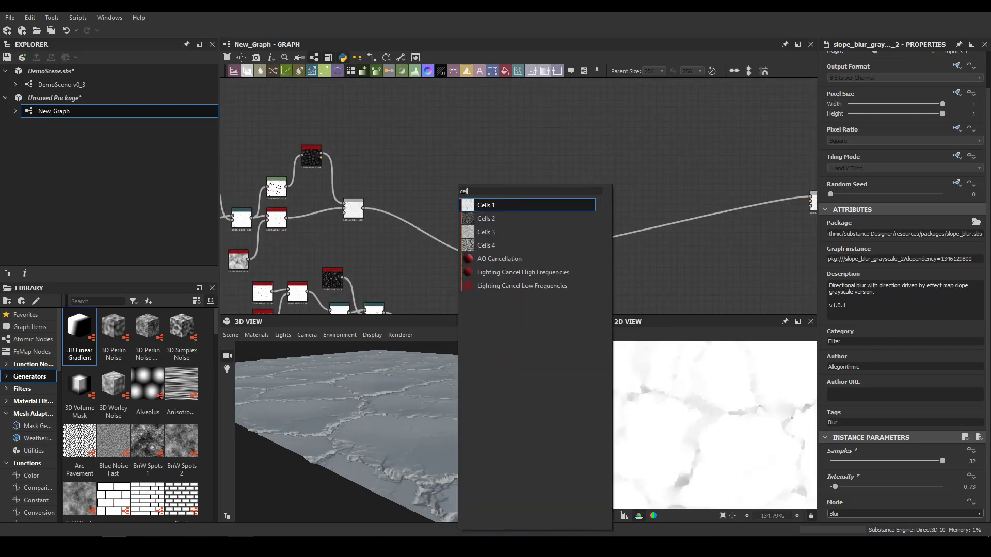
{"action": "key", "text": "Return"}
{"action": "left_click_drag", "start_coordinate": [843, 462], "coordinate": [834, 467]}
{"action": "scroll", "coordinate": [755, 436], "scroll_direction": "down", "scroll_amount": 8}
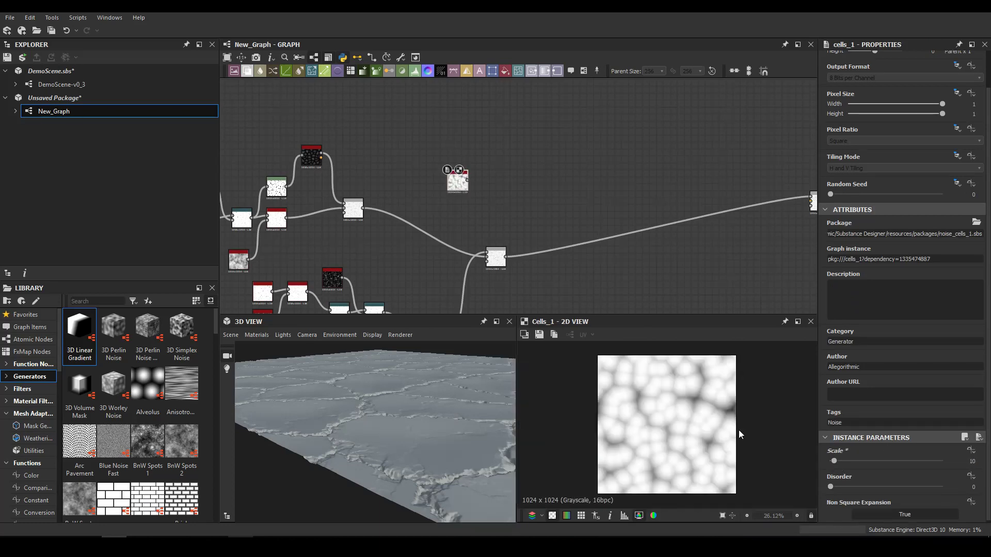
{"action": "left_click_drag", "start_coordinate": [834, 465], "coordinate": [832, 463]}
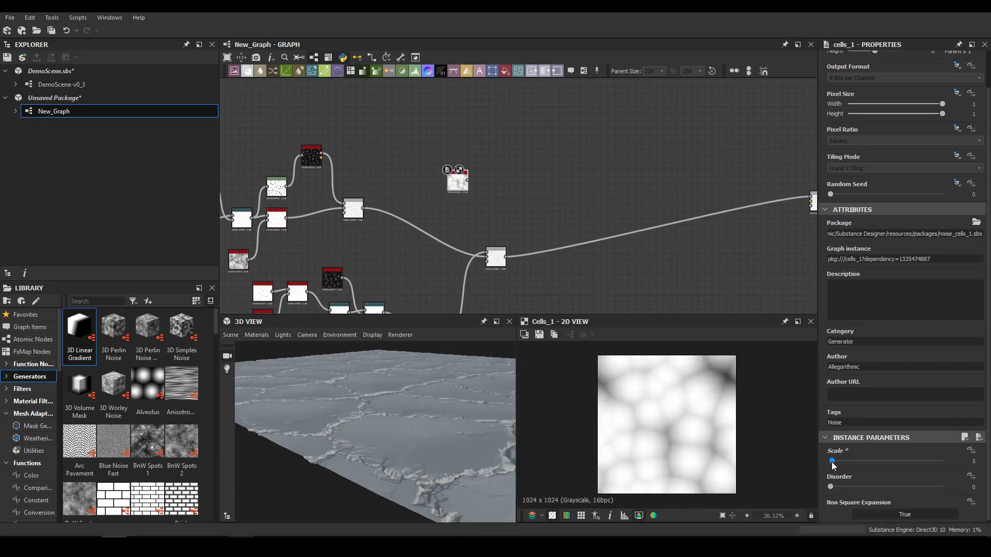
- Attach a Directional Warp to Cells 1 and feed the Multiply Blend's output into its Intensity Input
{"action": "scroll", "coordinate": [516, 229], "scroll_direction": "up", "scroll_amount": 2}
{"action": "key", "text": "space"}
{"action": "type", "text": "wa"}
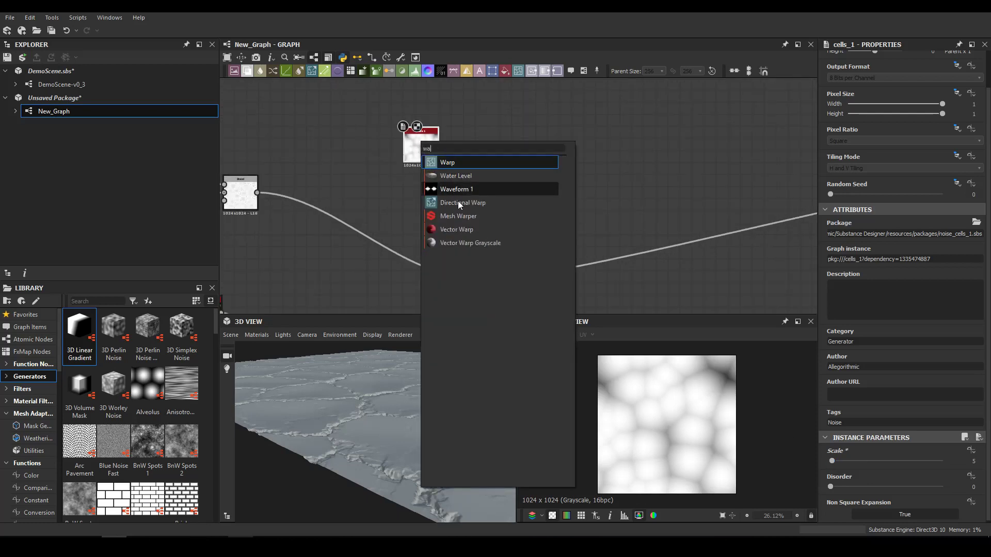
{"action": "left_click", "coordinate": [459, 202]}
{"action": "left_click_drag", "start_coordinate": [485, 153], "coordinate": [557, 156]}
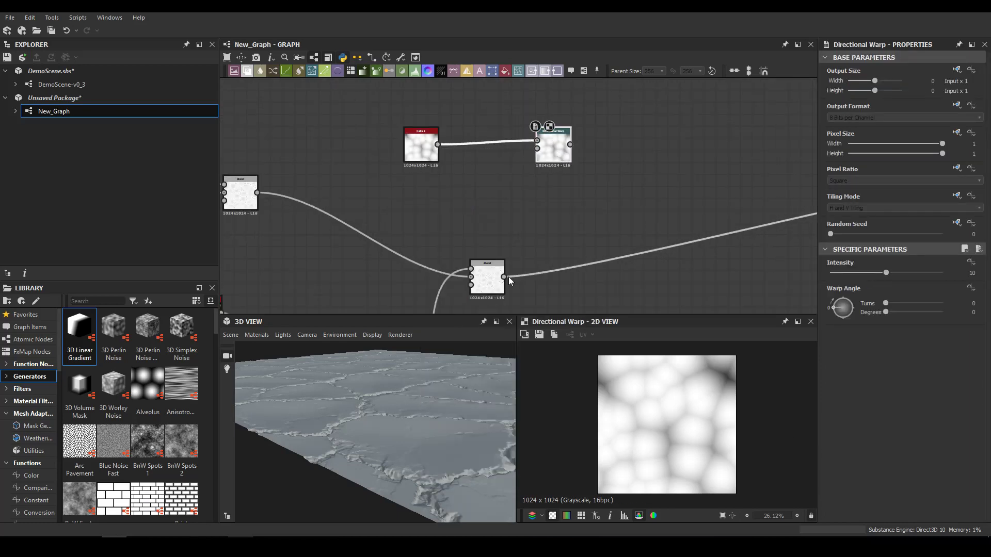
{"action": "left_click_drag", "start_coordinate": [504, 277], "coordinate": [537, 148]}
{"action": "scroll", "coordinate": [483, 305], "scroll_direction": "up", "scroll_amount": 4}
{"action": "double_click", "coordinate": [494, 233]}
{"action": "middle_click_drag", "start_coordinate": [526, 170], "coordinate": [388, 278]}
{"action": "scroll", "coordinate": [388, 277], "scroll_direction": "down", "scroll_amount": 3}
{"action": "left_click_drag", "start_coordinate": [443, 165], "coordinate": [473, 223]}
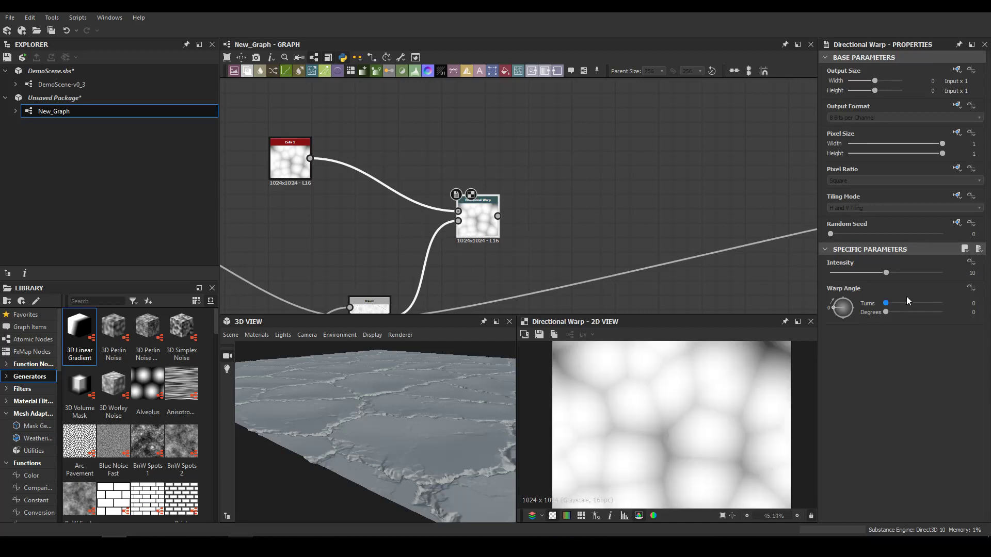
- Set the new Directional Warp's Intensity to 20 and Warp Angle to 135 degrees, then move Cells 1 closer to it
{"action": "left_click_drag", "start_coordinate": [931, 272], "coordinate": [953, 272]}
{"action": "left_click_drag", "start_coordinate": [847, 316], "coordinate": [860, 290]}
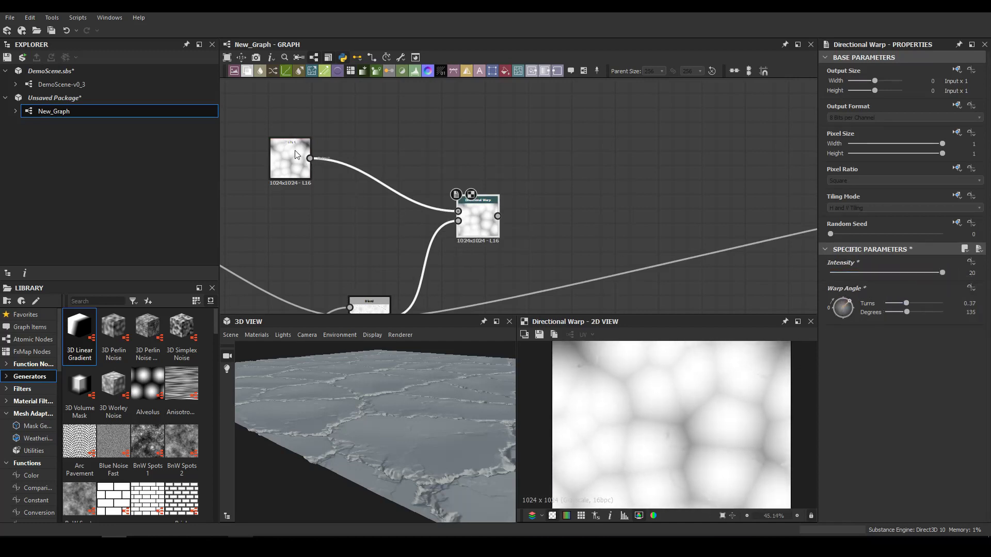
{"action": "left_click_drag", "start_coordinate": [303, 159], "coordinate": [360, 206]}
{"action": "scroll", "coordinate": [463, 217], "scroll_direction": "up", "scroll_amount": 3}
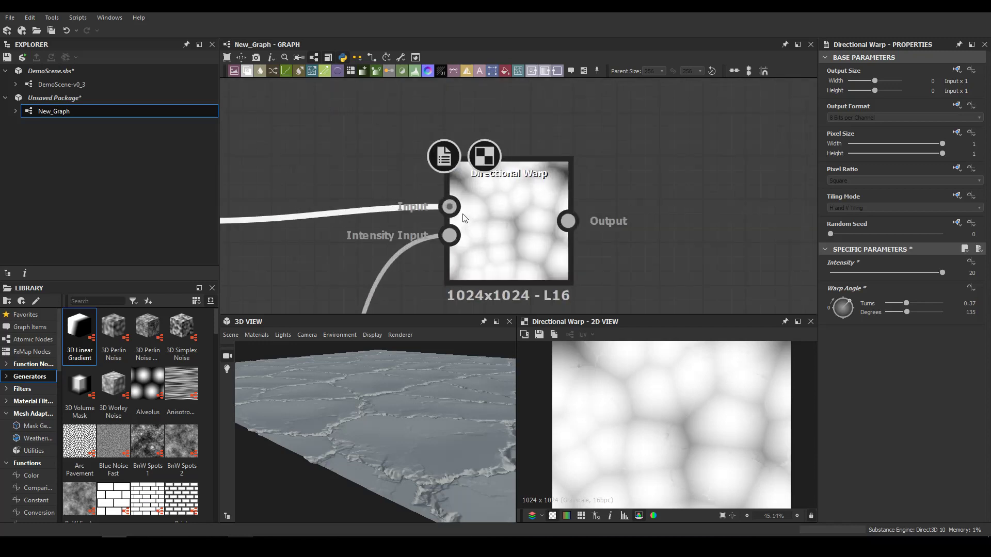
- Insert a Levels node between the Multiply Blend and the Directional Warp's Intensity Input, and narrow its input range for strong contrast
{"action": "middle_click_drag", "start_coordinate": [463, 214], "coordinate": [496, 181]}
{"action": "scroll", "coordinate": [507, 181], "scroll_direction": "down", "scroll_amount": 3}
{"action": "middle_click_drag", "start_coordinate": [414, 292], "coordinate": [444, 196]}
{"action": "left_click", "coordinate": [433, 202]}
{"action": "left_click", "coordinate": [434, 205]}
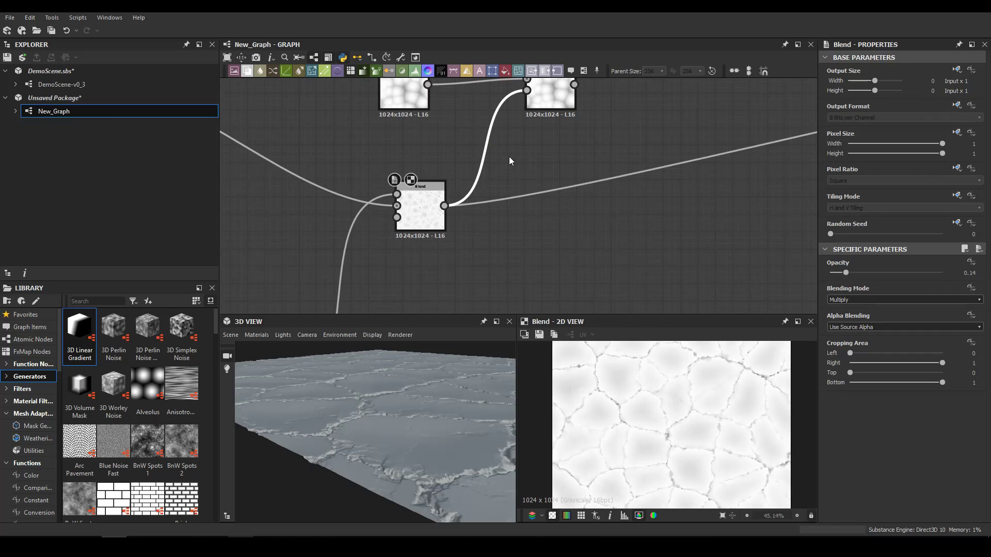
{"action": "key", "text": "space"}
{"action": "type", "text": "levels"}
{"action": "key", "text": "Return"}
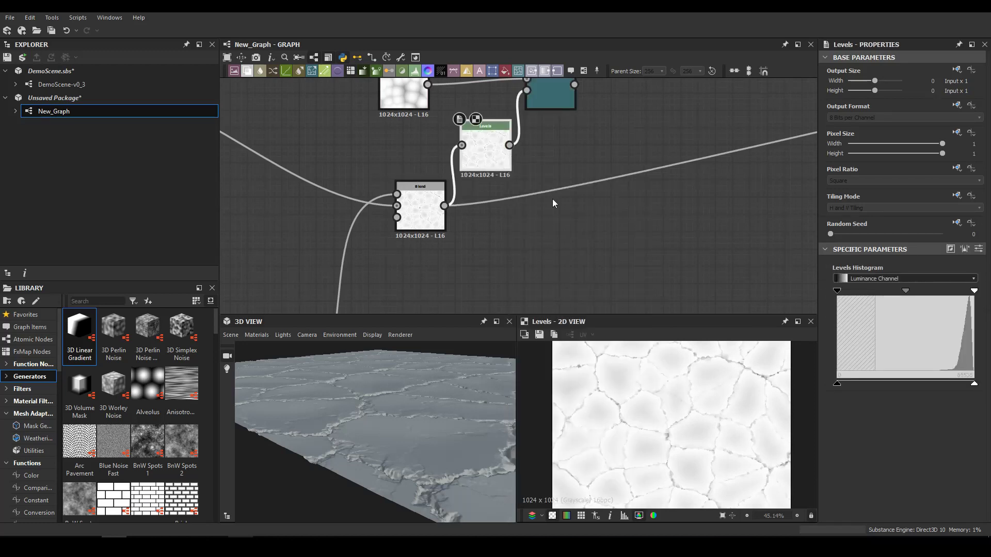
{"action": "left_click_drag", "start_coordinate": [881, 290], "coordinate": [950, 291]}
{"action": "double_click", "coordinate": [551, 97]}
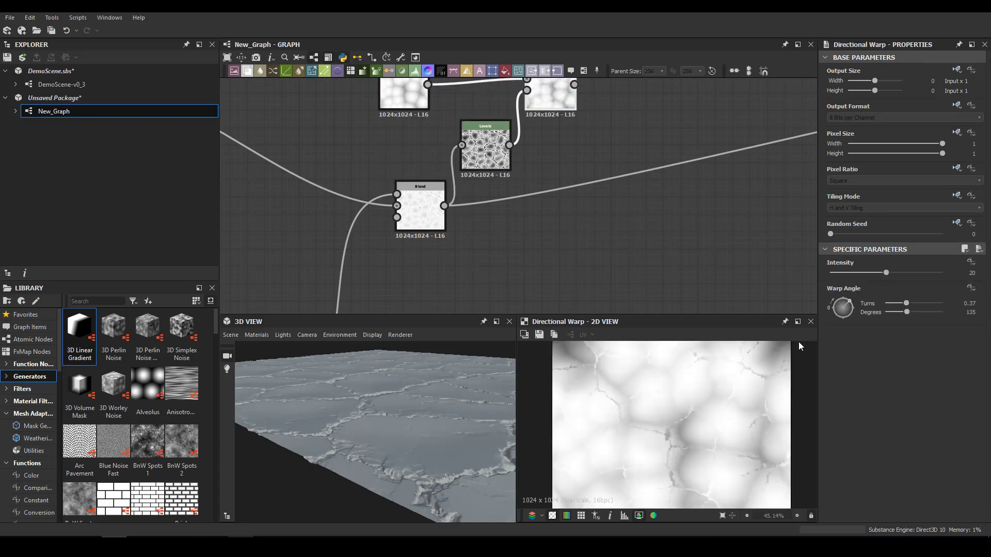
{"action": "scroll", "coordinate": [638, 459], "scroll_direction": "up", "scroll_amount": 3}
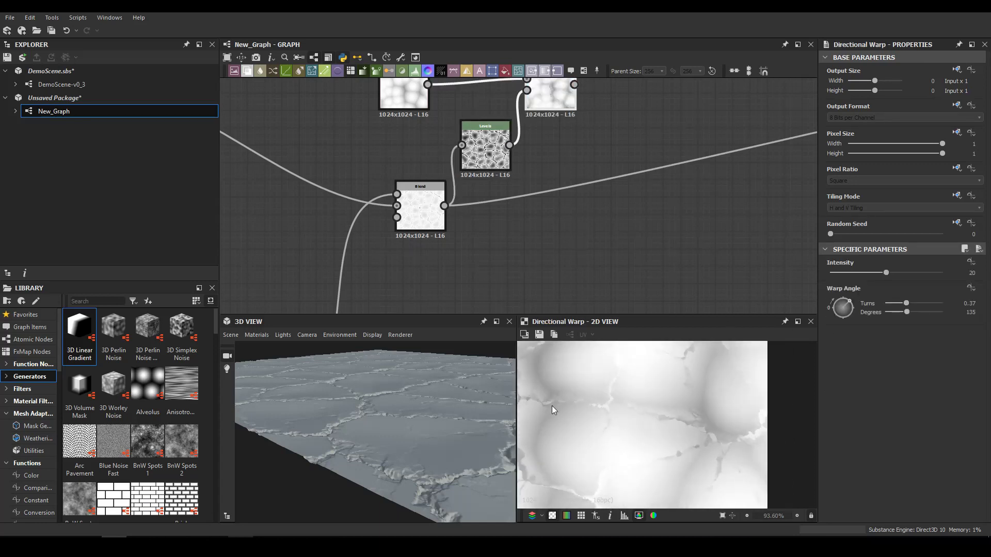
{"action": "scroll", "coordinate": [552, 406], "scroll_direction": "down", "scroll_amount": 3}
- Move Cells 1 away from the Directional Warp and insert a Slope Blur Grayscale node between them
{"action": "middle_click_drag", "start_coordinate": [592, 190], "coordinate": [530, 234]}
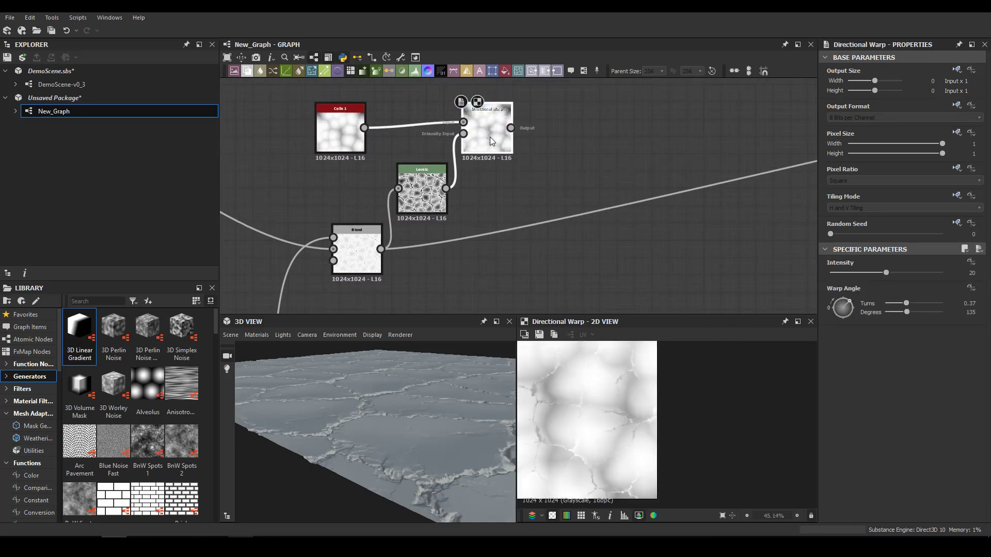
{"action": "middle_click_drag", "start_coordinate": [494, 151], "coordinate": [585, 228]}
{"action": "left_click_drag", "start_coordinate": [431, 206], "coordinate": [353, 154]}
{"action": "left_click", "coordinate": [442, 166]}
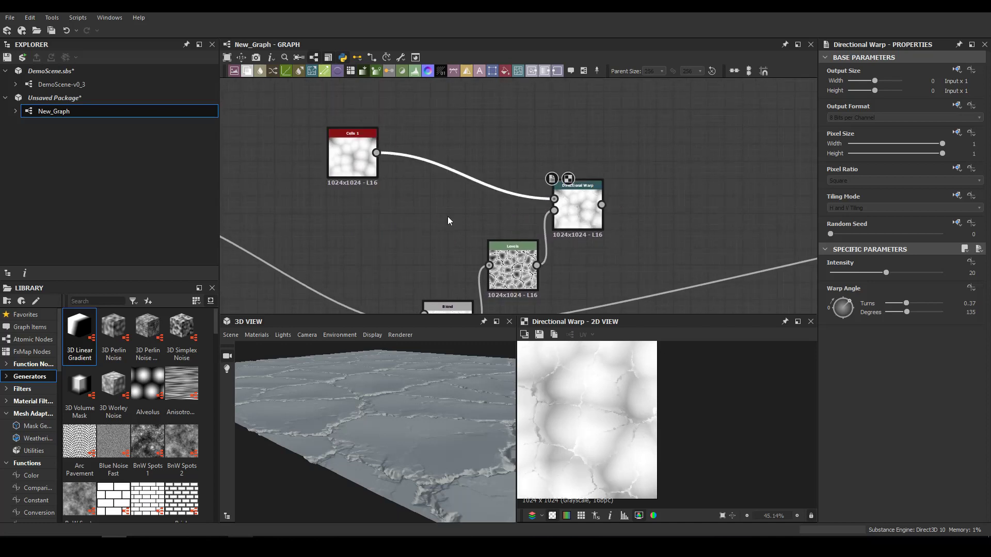
{"action": "key", "text": "space"}
{"action": "type", "text": "sl"}
{"action": "key", "text": "Down"}
{"action": "key", "text": "Return"}
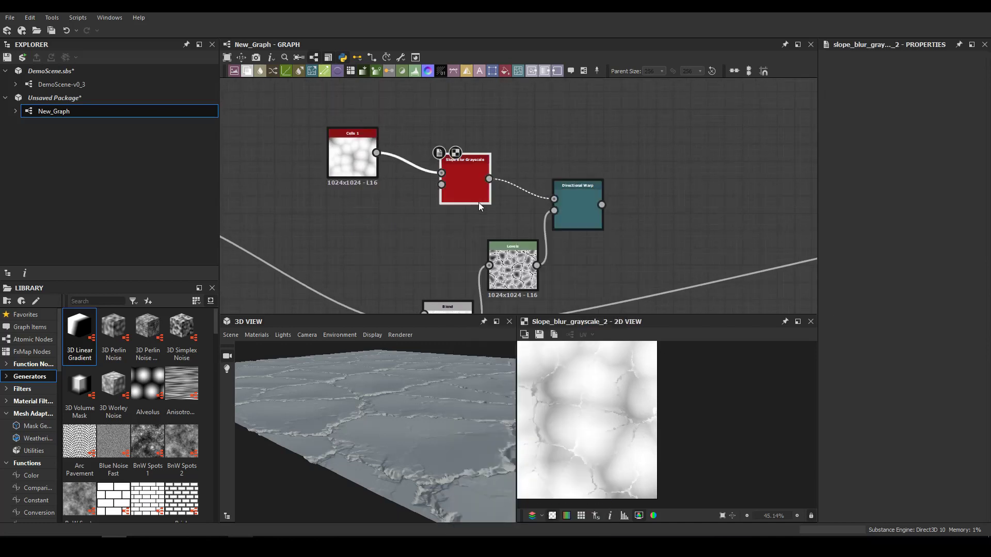
{"action": "key", "text": "space"}
{"action": "type", "text": "per"}
{"action": "key", "text": "Down"}
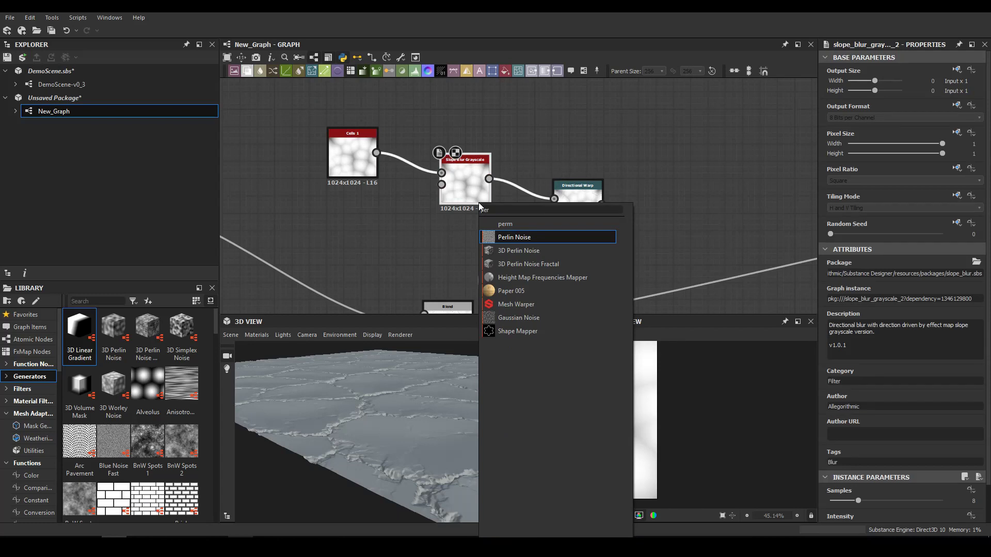
{"action": "left_click", "coordinate": [419, 234]}
- Add a Clouds 2 node below Cells 1 and connect it to the Slope input of the new Slope Blur Grayscale
{"action": "middle_click_drag", "start_coordinate": [376, 239], "coordinate": [482, 216]}
{"action": "key", "text": "space"}
{"action": "type", "text": "c"}
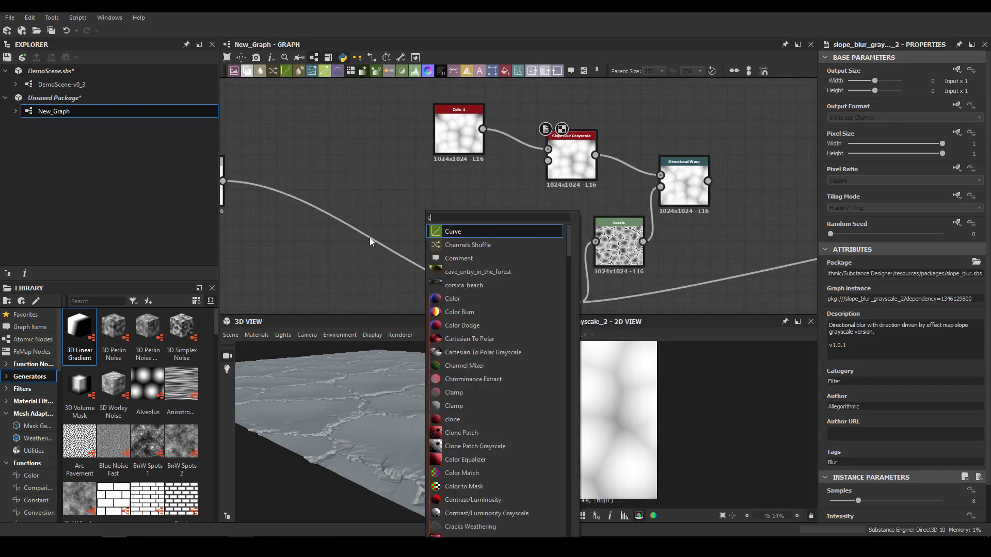
{"action": "type", "text": "lo"}
{"action": "left_click", "coordinate": [467, 286]}
{"action": "left_click_drag", "start_coordinate": [548, 161], "coordinate": [447, 208]}
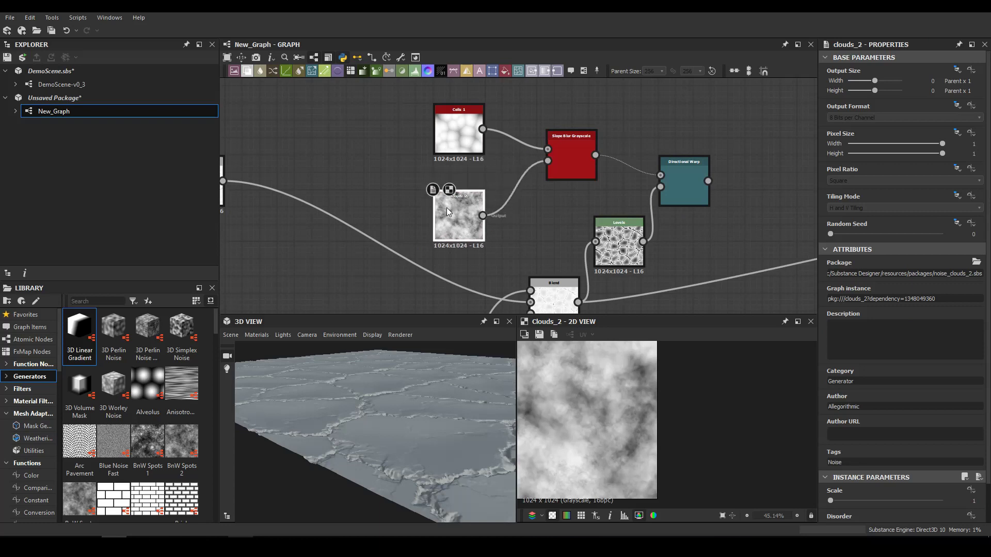
- Set the new Slope Blur Grayscale's Samples to 32 and raise the Scale of its Clouds 2 node for finer detail
{"action": "double_click", "coordinate": [558, 155]}
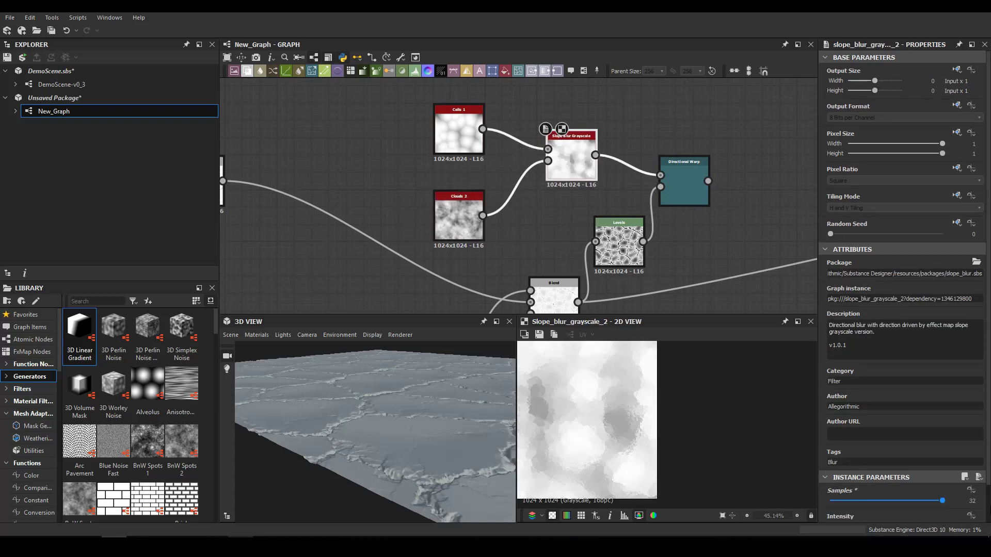
{"action": "left_click_drag", "start_coordinate": [858, 501], "coordinate": [942, 500]}
{"action": "scroll", "coordinate": [662, 389], "scroll_direction": "up", "scroll_amount": 2}
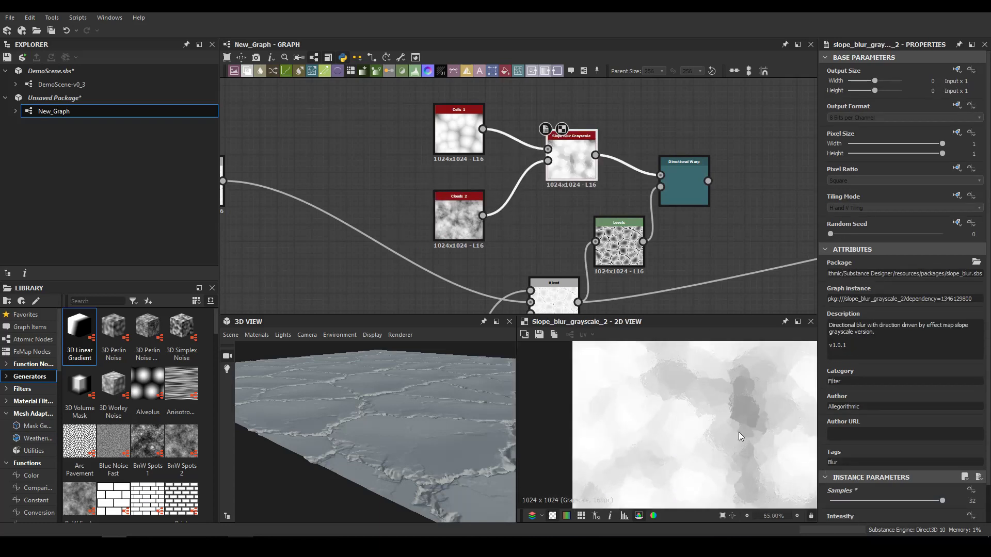
{"action": "double_click", "coordinate": [463, 214]}
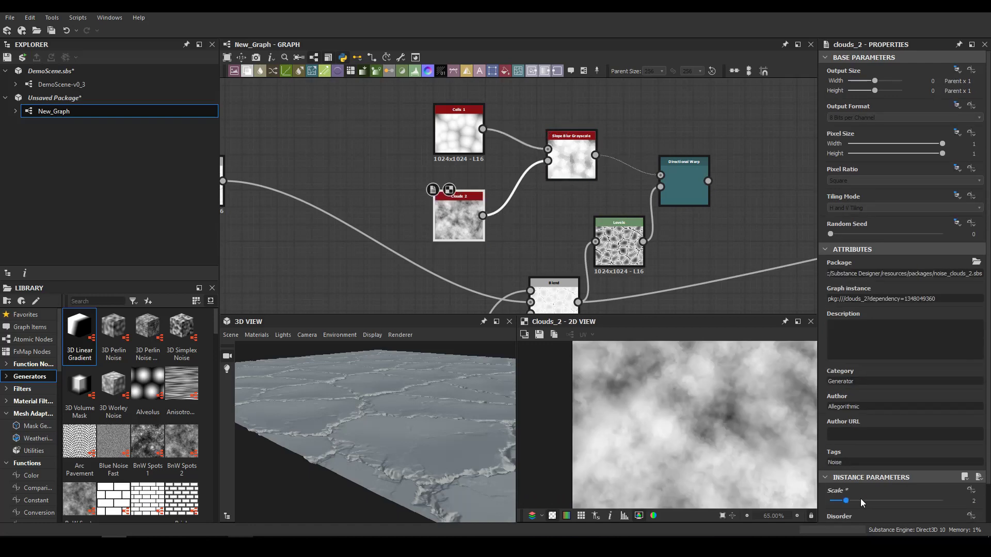
{"action": "left_click_drag", "start_coordinate": [853, 499], "coordinate": [872, 495]}
{"action": "double_click", "coordinate": [570, 161]}
- Lower the new Slope Blur Grayscale's Intensity and preview the result on the connected Directional Warp
{"action": "scroll", "coordinate": [667, 363], "scroll_direction": "up", "scroll_amount": 2}
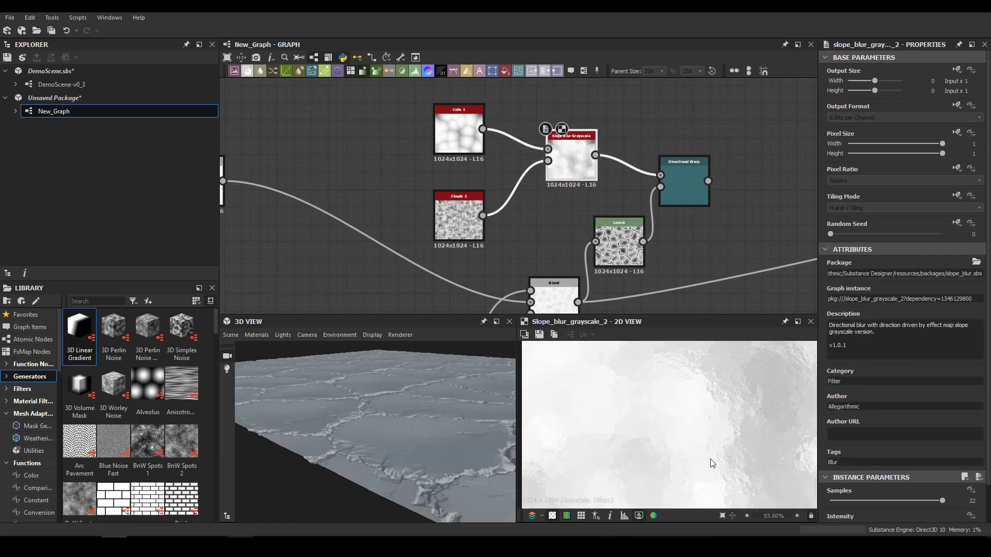
{"action": "scroll", "coordinate": [866, 516], "scroll_direction": "down", "scroll_amount": 1}
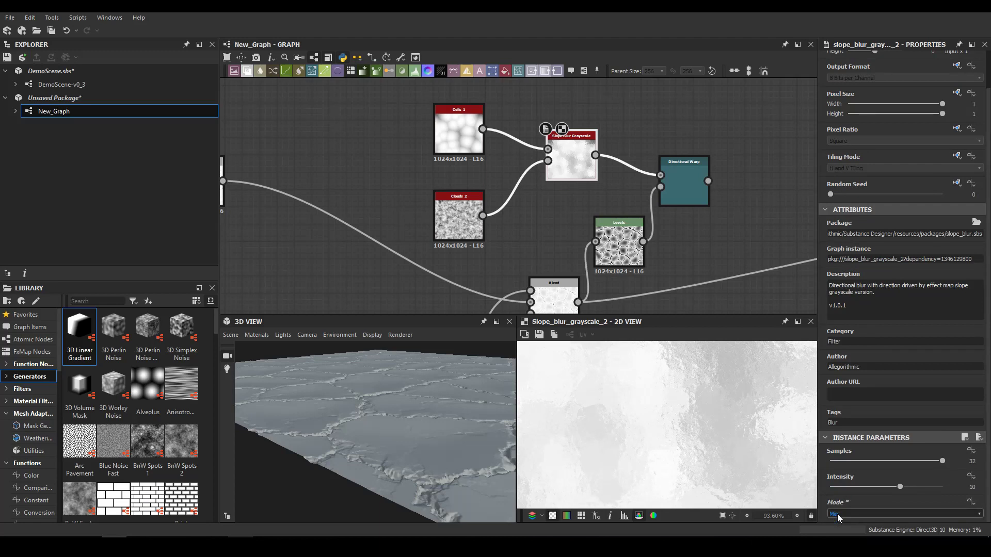
{"action": "left_click_drag", "start_coordinate": [875, 487], "coordinate": [837, 490]}
{"action": "middle_click_drag", "start_coordinate": [696, 192], "coordinate": [516, 139]}
{"action": "double_click", "coordinate": [513, 137]}
- Insert a Blend node after the Multiply Blend and connect the Directional Warp's output to its Foreground input
{"action": "middle_click_drag", "start_coordinate": [545, 170], "coordinate": [394, 156]}
{"action": "key", "text": "space"}
{"action": "type", "text": "bc"}
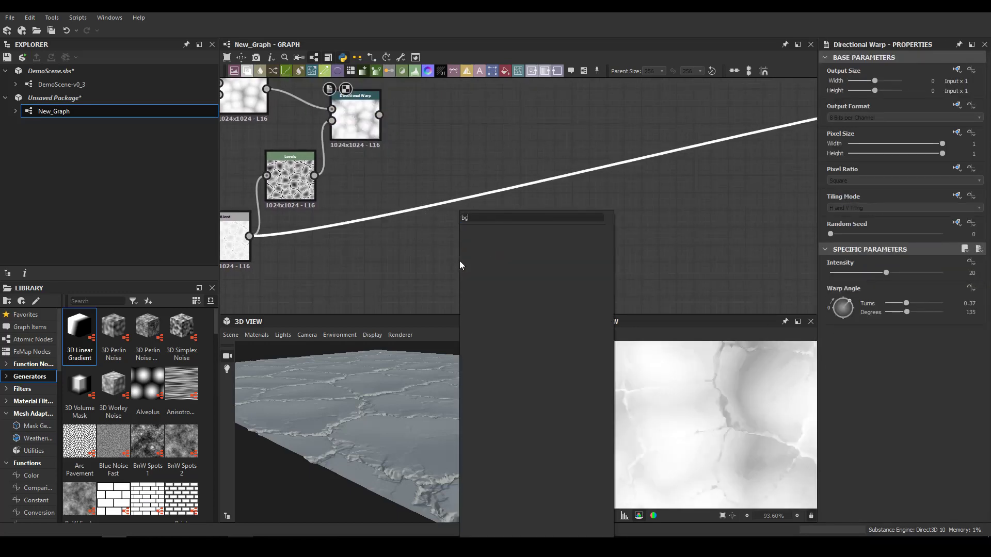
{"action": "key", "text": "Return"}
{"action": "left_click_drag", "start_coordinate": [625, 178], "coordinate": [371, 137]}
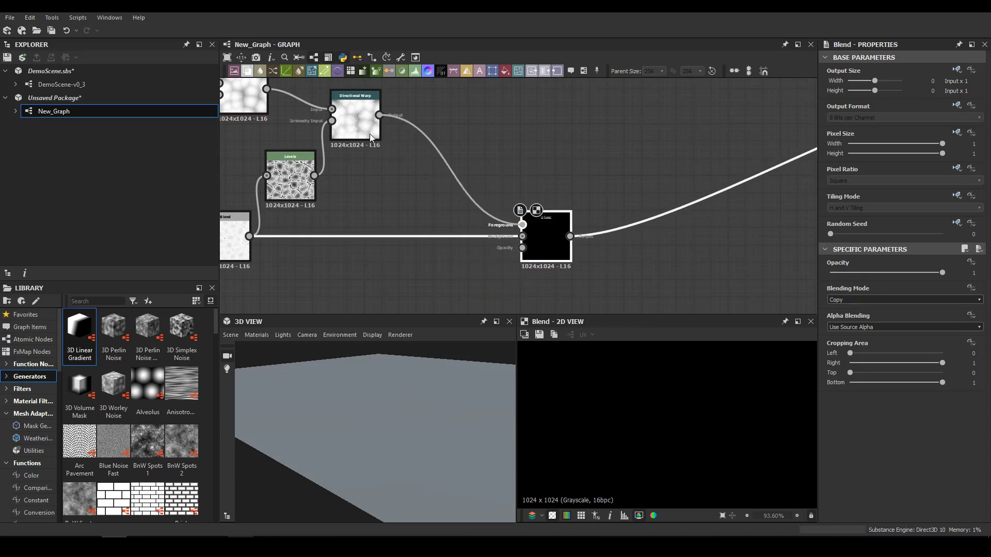
- Set the new Blend to Subtract with an Opacity of 0.2, and inspect the cracked surface in 3D
{"action": "left_click_drag", "start_coordinate": [491, 447], "coordinate": [384, 447]}
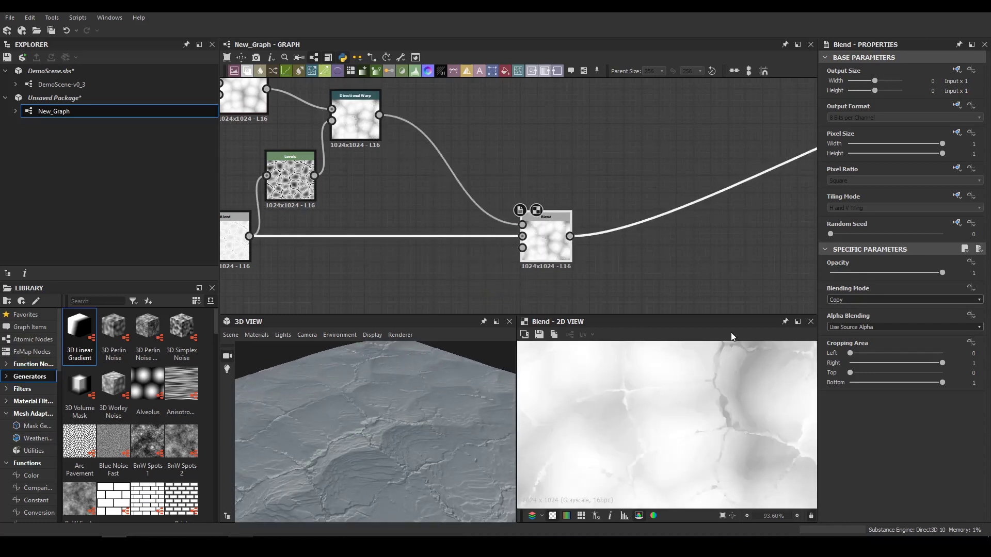
{"action": "scroll", "coordinate": [849, 305], "scroll_direction": "down", "scroll_amount": 2}
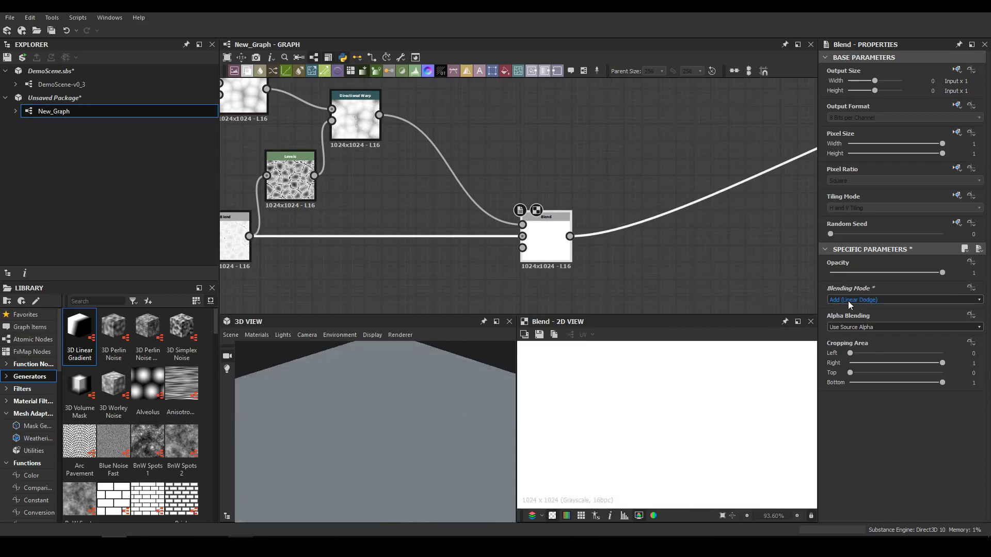
{"action": "left_click", "coordinate": [852, 273]}
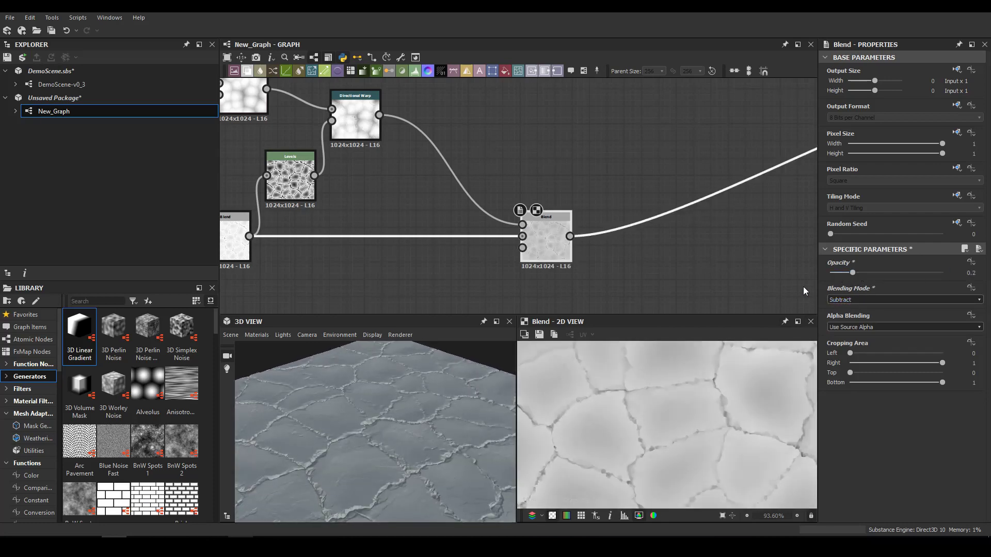
{"action": "scroll", "coordinate": [382, 378], "scroll_direction": "up", "scroll_amount": 7}
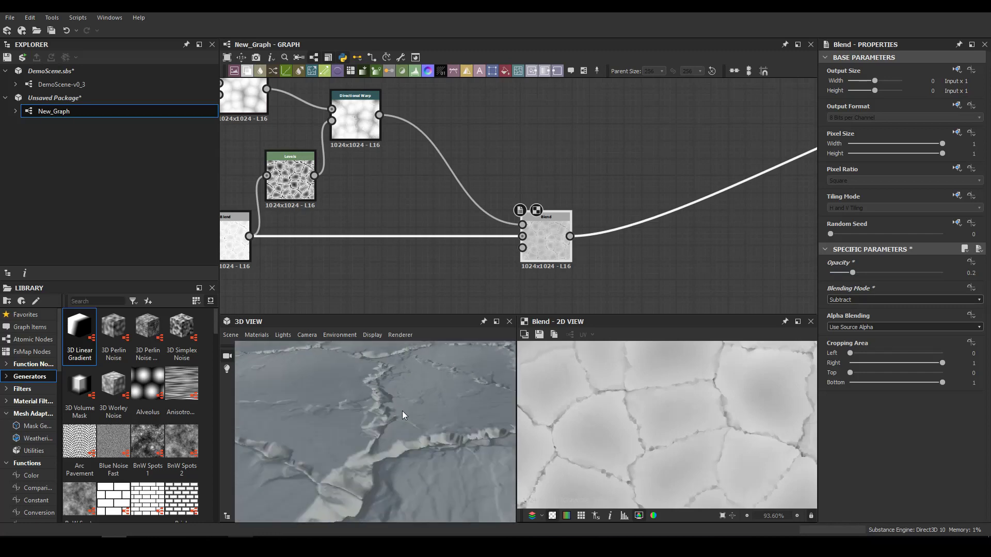
{"action": "scroll", "coordinate": [402, 410], "scroll_direction": "down", "scroll_amount": 6}
{"action": "scroll", "coordinate": [419, 429], "scroll_direction": "up", "scroll_amount": 3}
{"action": "scroll", "coordinate": [419, 428], "scroll_direction": "down", "scroll_amount": 4}
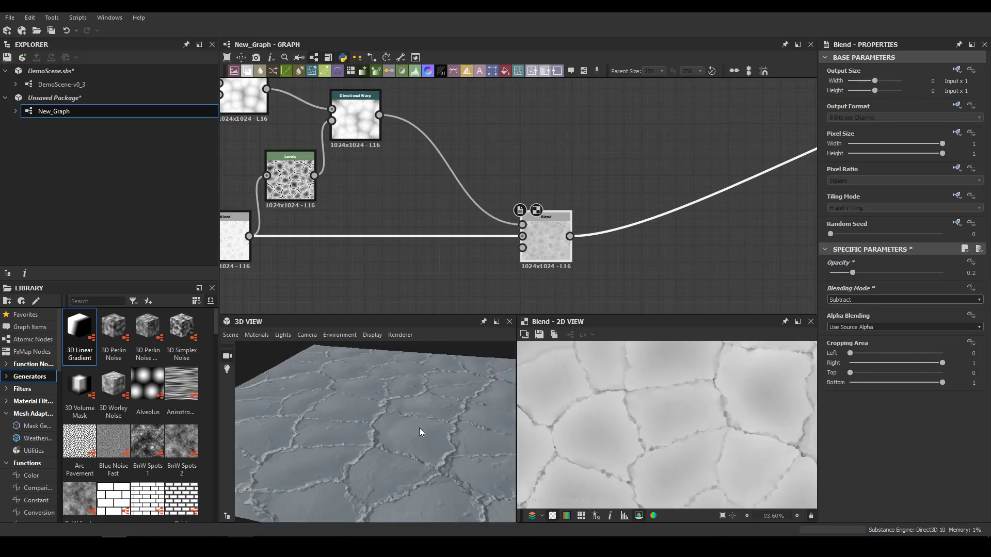
{"action": "scroll", "coordinate": [419, 432], "scroll_direction": "down", "scroll_amount": 3}
{"action": "left_click_drag", "start_coordinate": [425, 432], "coordinate": [472, 446]}
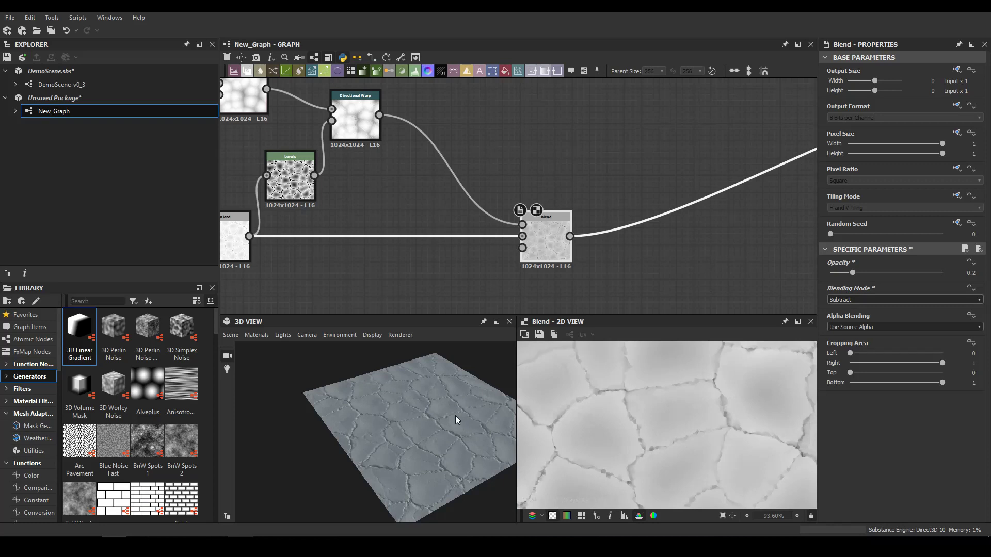
- Move the final height node and the group of output nodes closer to the new Subtract Blend
{"action": "scroll", "coordinate": [333, 204], "scroll_direction": "down", "scroll_amount": 8}
{"action": "middle_click_drag", "start_coordinate": [422, 203], "coordinate": [505, 228]}
{"action": "left_click_drag", "start_coordinate": [542, 261], "coordinate": [435, 129]}
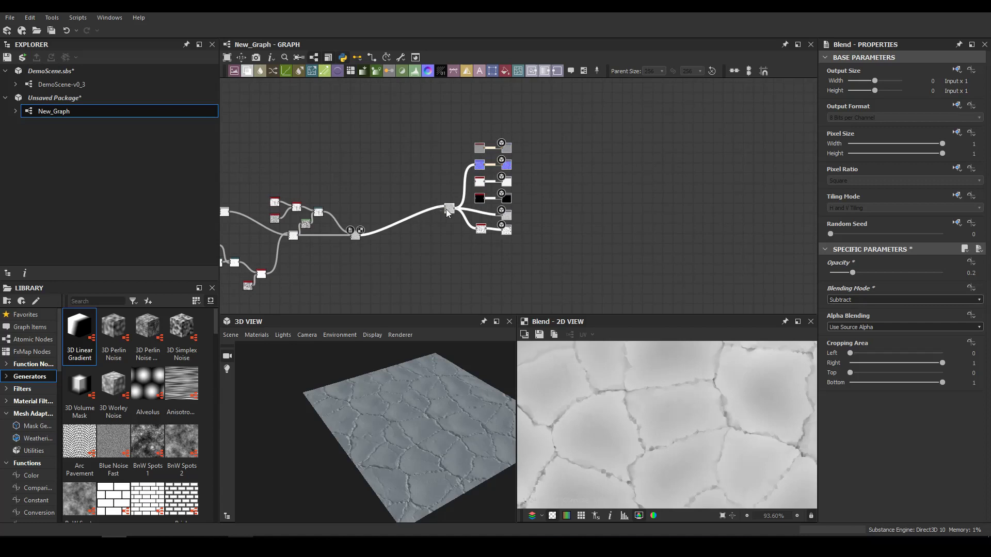
{"action": "middle_click_drag", "start_coordinate": [443, 218], "coordinate": [409, 252]}
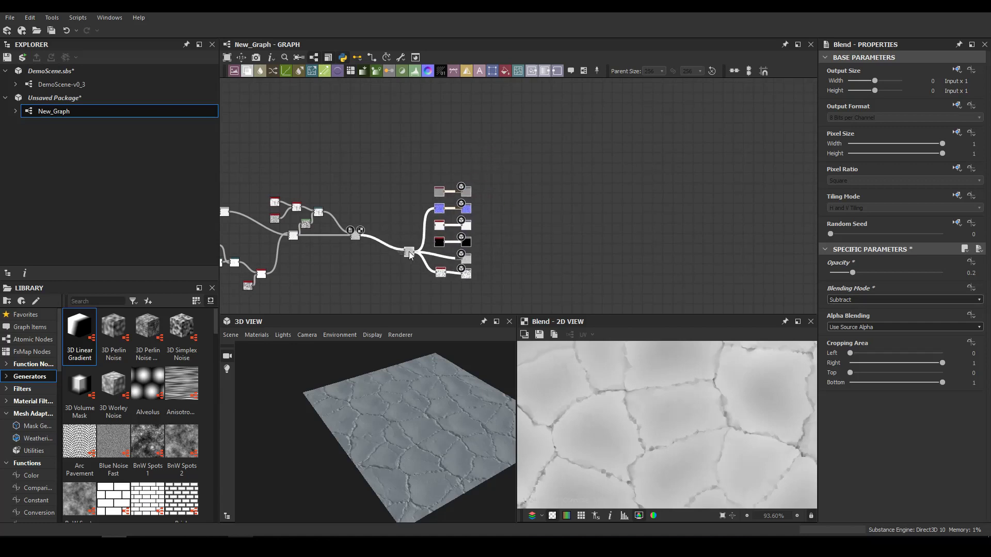
- Delete the uniform grey node feeding the output above the Normal output
{"action": "scroll", "coordinate": [454, 190], "scroll_direction": "up", "scroll_amount": 3}
{"action": "left_click_drag", "start_coordinate": [416, 152], "coordinate": [470, 190]}
{"action": "left_click_drag", "start_coordinate": [460, 183], "coordinate": [488, 170]}
{"action": "key", "text": "Delete"}
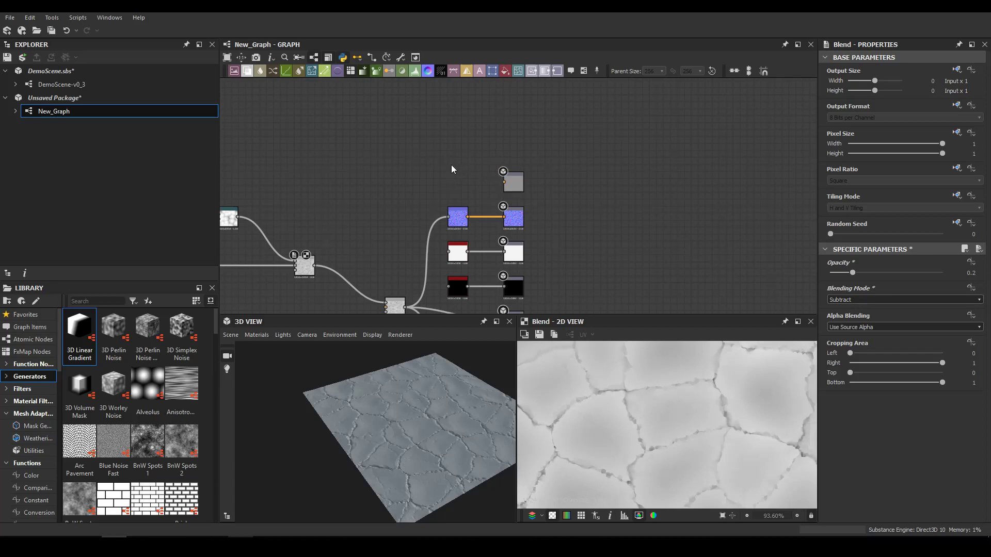
- Add a Curvature Smooth node, feed it from the Normal node's output, and inspect its result up close in 2D
{"action": "key", "text": "space"}
{"action": "type", "text": "cu"}
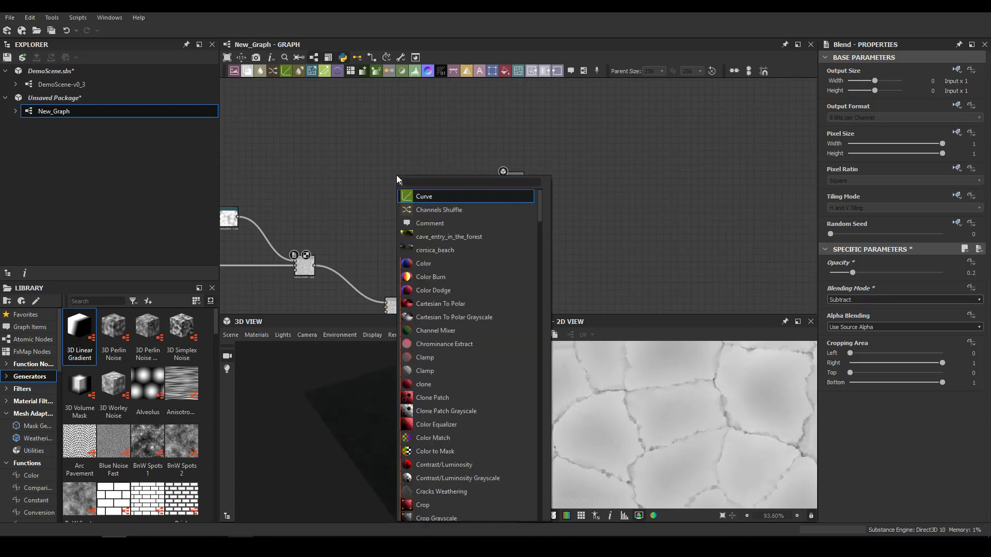
{"action": "key", "text": "Down"}
{"action": "key", "text": "Down"}
{"action": "key", "text": "Return"}
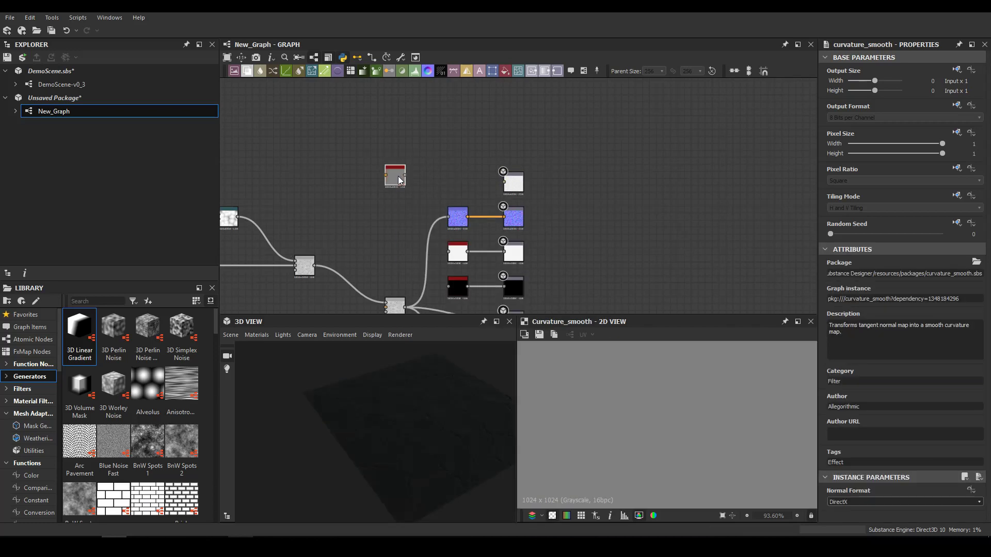
{"action": "left_click_drag", "start_coordinate": [468, 216], "coordinate": [393, 181]}
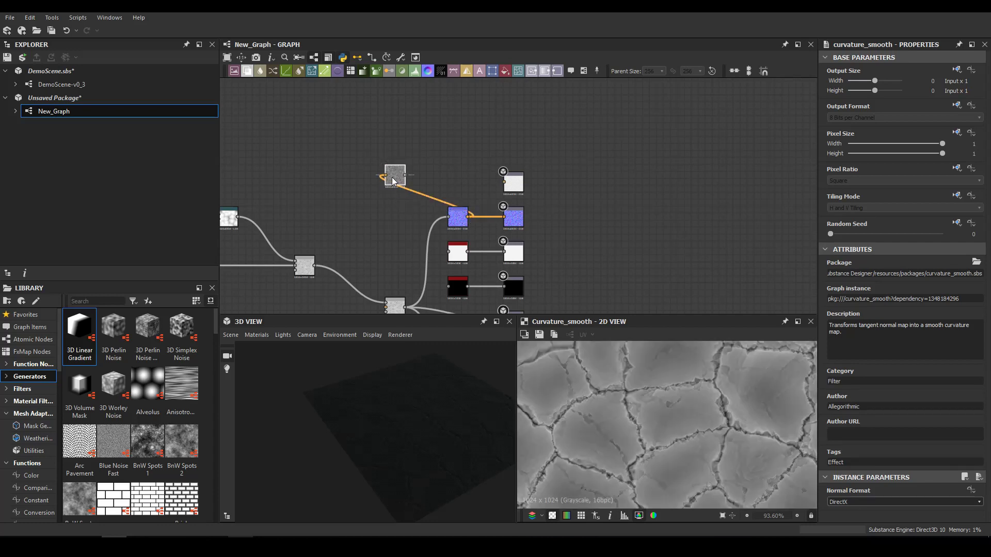
{"action": "scroll", "coordinate": [623, 378], "scroll_direction": "down", "scroll_amount": 3}
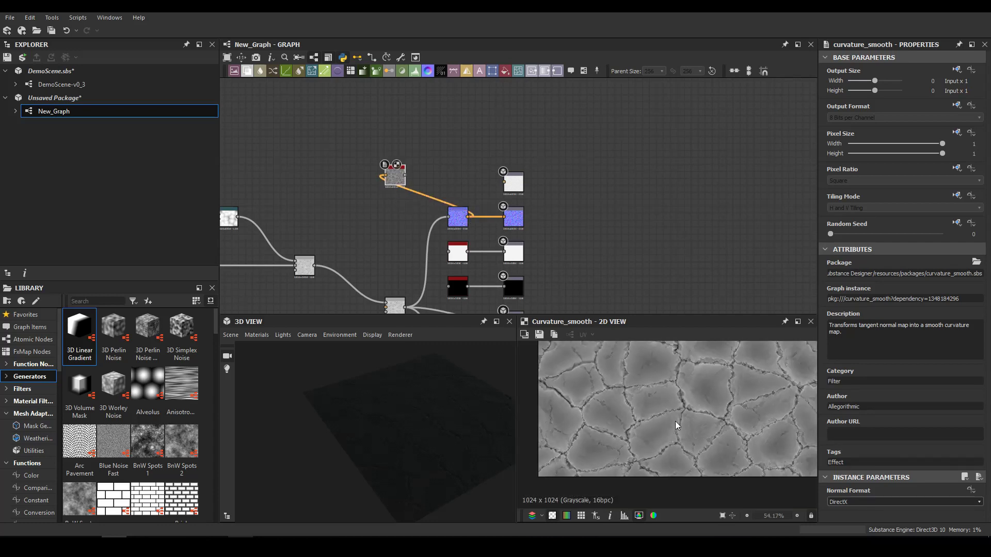
{"action": "middle_click_drag", "start_coordinate": [675, 421], "coordinate": [672, 448]}
{"action": "scroll", "coordinate": [663, 430], "scroll_direction": "up", "scroll_amount": 2}
{"action": "scroll", "coordinate": [664, 428], "scroll_direction": "up", "scroll_amount": 2}
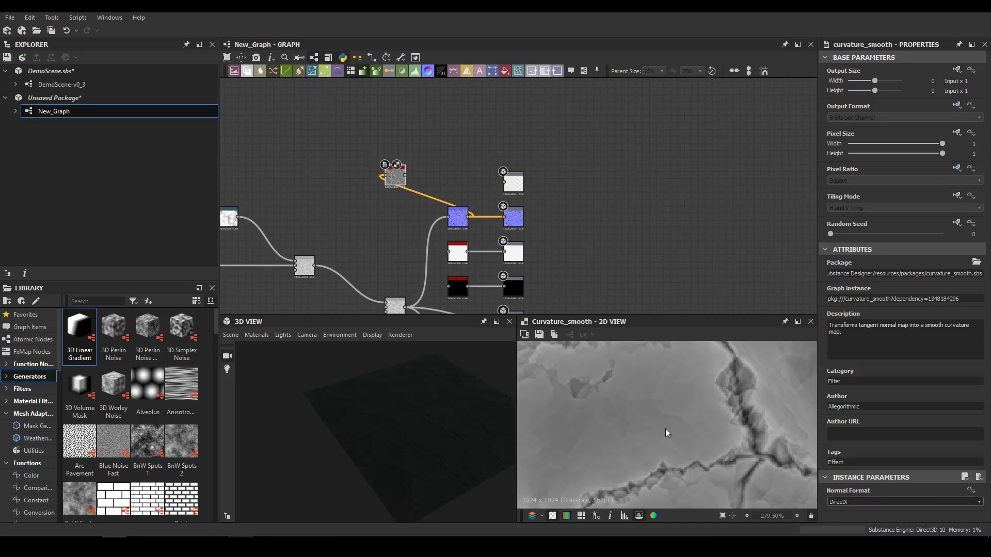
{"action": "scroll", "coordinate": [664, 428], "scroll_direction": "down", "scroll_amount": 2}
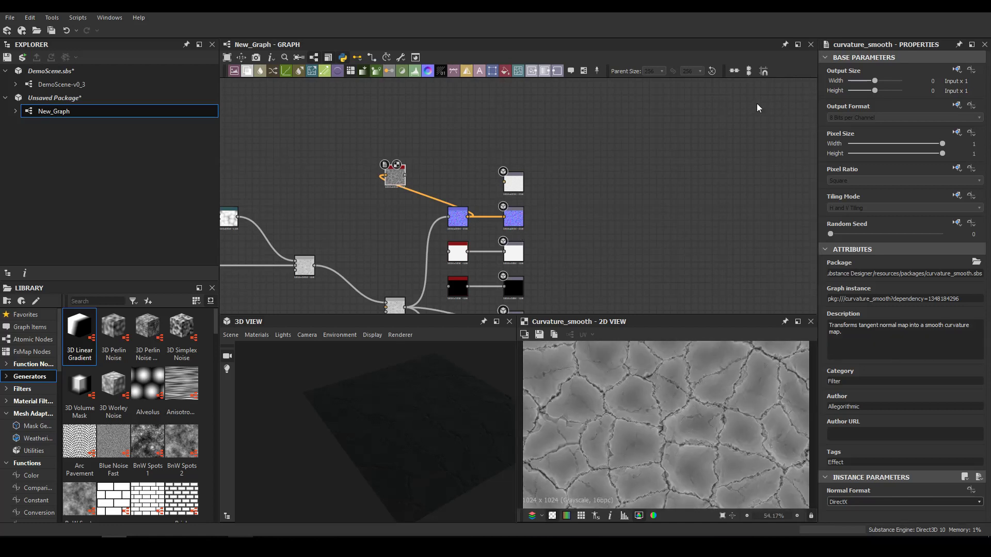
- Move the Curvature Smooth node into open space away from the outputs and add a Blend node after it
{"action": "middle_click_drag", "start_coordinate": [456, 141], "coordinate": [535, 162]}
{"action": "left_click_drag", "start_coordinate": [480, 199], "coordinate": [375, 132]}
{"action": "scroll", "coordinate": [375, 132], "scroll_direction": "up", "scroll_amount": 3}
{"action": "scroll", "coordinate": [397, 165], "scroll_direction": "down", "scroll_amount": 3}
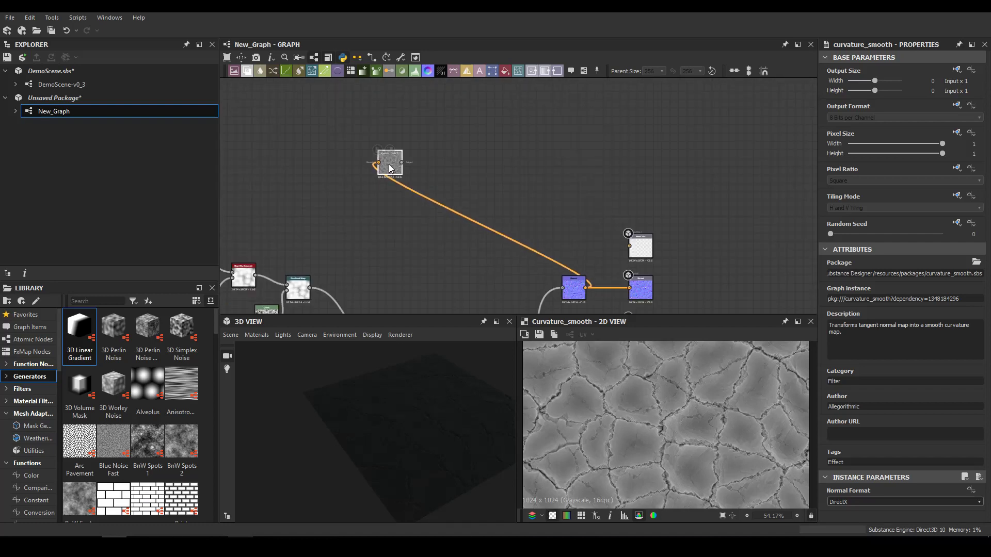
{"action": "key", "text": "space"}
{"action": "type", "text": "bl"}
{"action": "key", "text": "Return"}
- Add a BnW Spots 2 noise and connect it to the Foreground input of the curvature Blend
{"action": "key", "text": "space"}
{"action": "type", "text": "c"}
{"action": "key", "text": "BackSpace"}
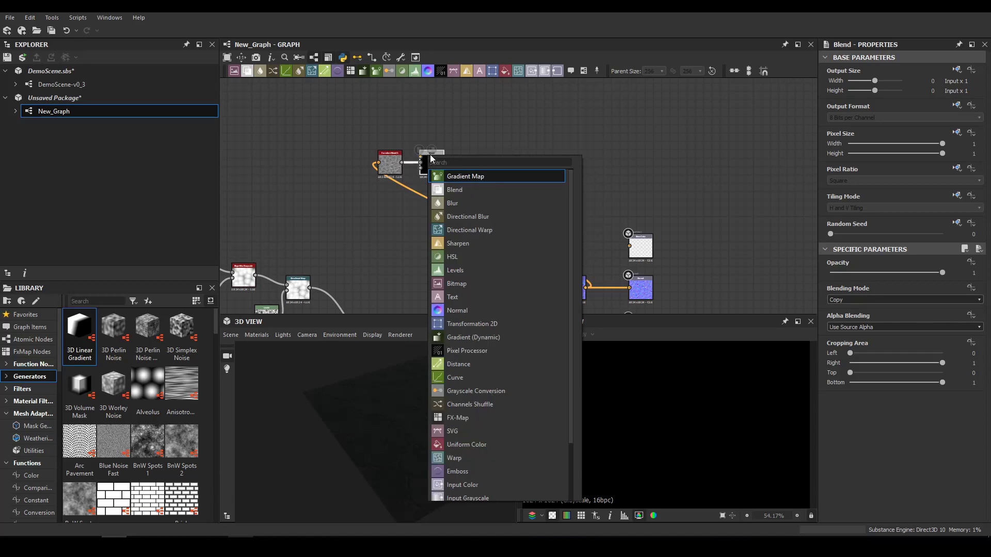
{"action": "type", "text": "bn"}
{"action": "key", "text": "Down"}
{"action": "key", "text": "Return"}
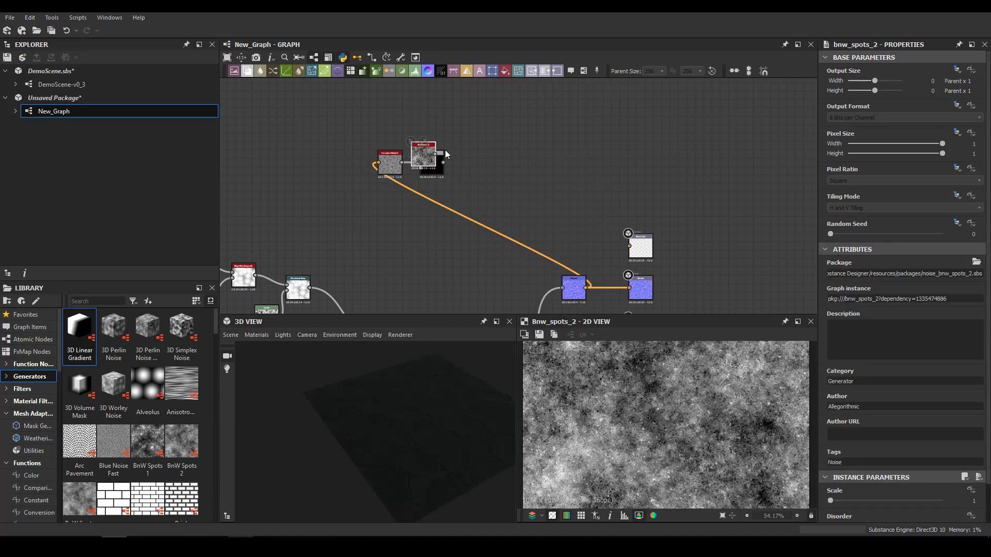
{"action": "scroll", "coordinate": [444, 149], "scroll_direction": "up", "scroll_amount": 3}
{"action": "mouse_move", "coordinate": [401, 153]}
{"action": "left_mouse_down"}
{"action": "mouse_move", "coordinate": [333, 105]}
{"action": "mouse_move", "coordinate": [394, 164]}
{"action": "left_mouse_up"}
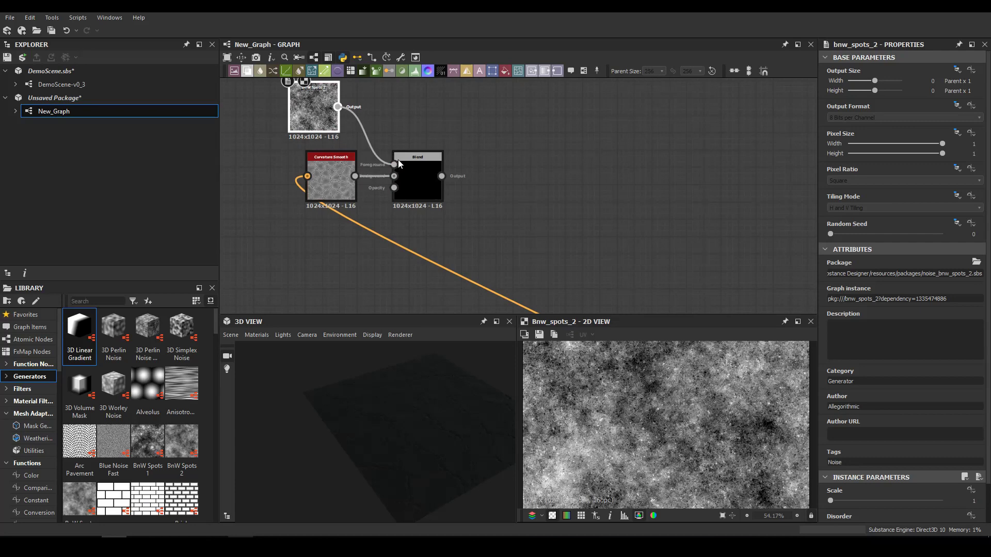
- Set the curvature Blend to Multiply with an Opacity of 0.18, checking the noise detail in 2D
{"action": "left_click", "coordinate": [413, 178]}
{"action": "left_click", "coordinate": [859, 303]}
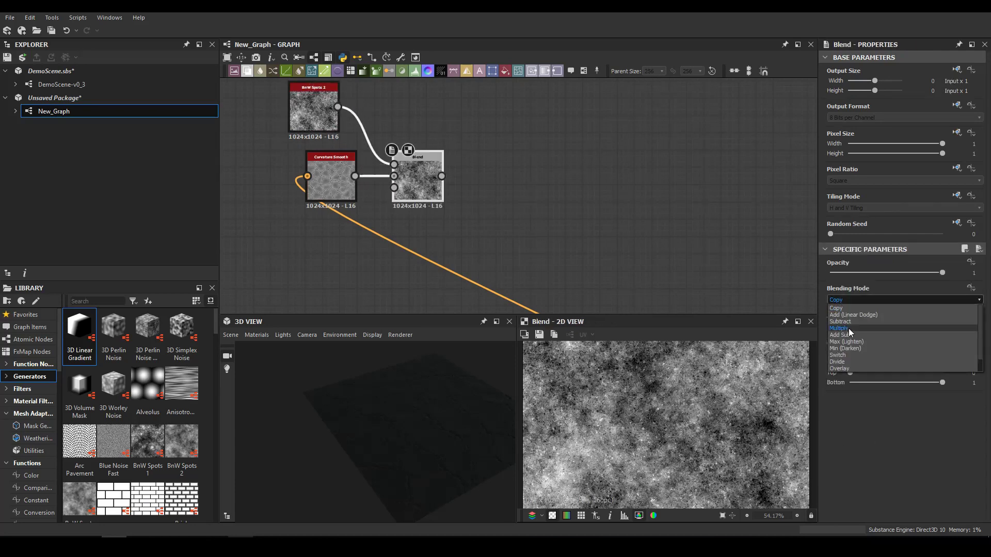
{"action": "left_click", "coordinate": [848, 328]}
{"action": "left_click_drag", "start_coordinate": [883, 272], "coordinate": [821, 273]}
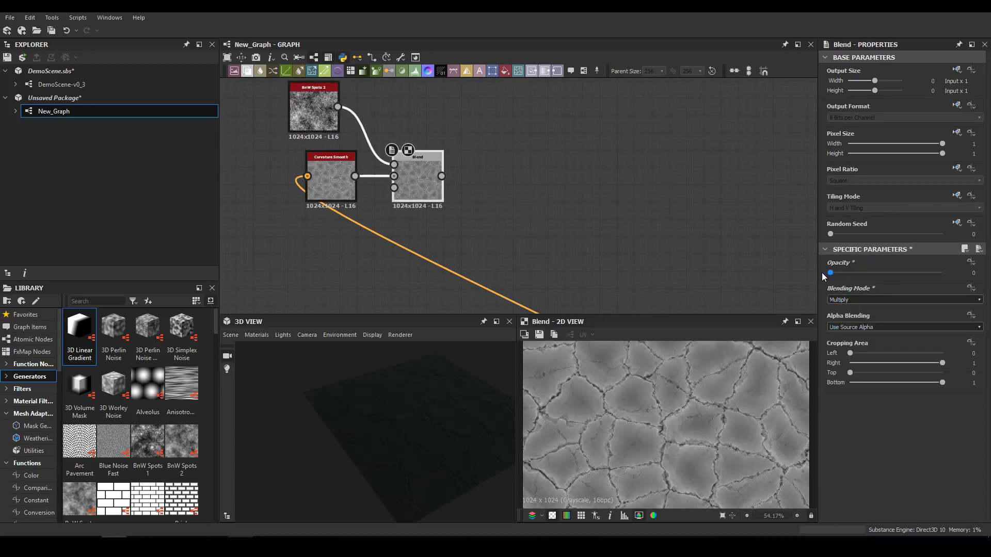
{"action": "scroll", "coordinate": [590, 429], "scroll_direction": "up", "scroll_amount": 4}
{"action": "scroll", "coordinate": [590, 430], "scroll_direction": "up", "scroll_amount": 4}
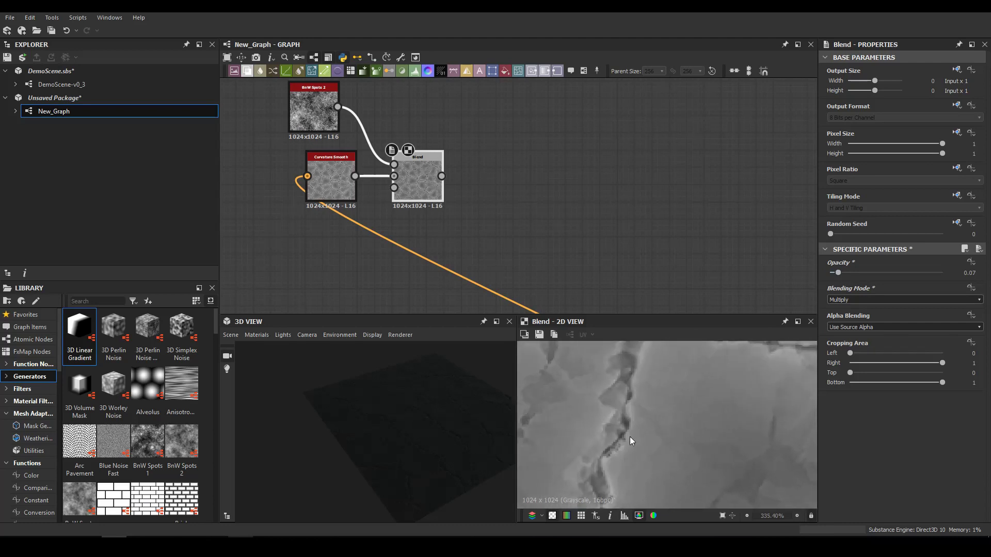
{"action": "mouse_move", "coordinate": [839, 277]}
{"action": "left_mouse_down"}
{"action": "mouse_move", "coordinate": [861, 278]}
{"action": "mouse_move", "coordinate": [831, 274]}
{"action": "mouse_move", "coordinate": [850, 274]}
{"action": "left_mouse_up"}
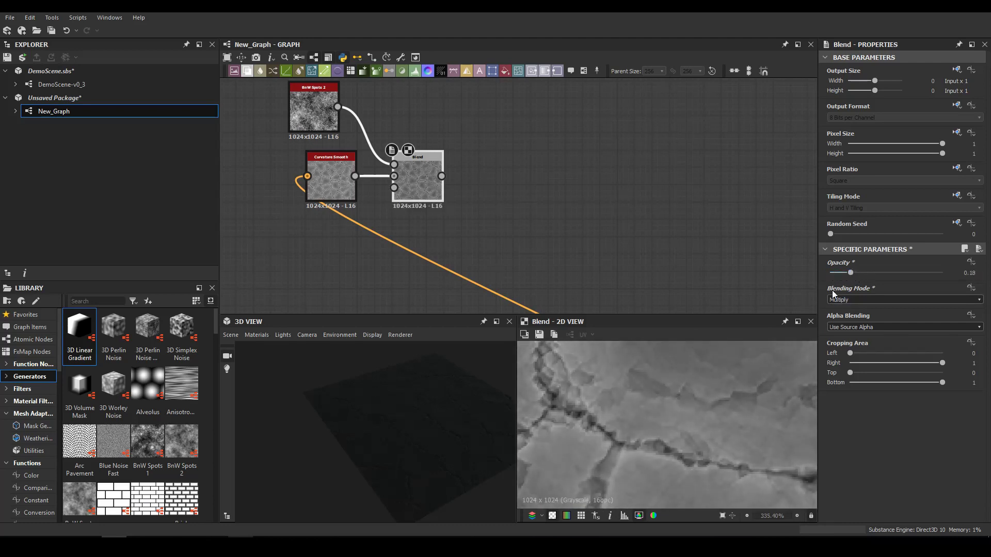
{"action": "scroll", "coordinate": [720, 384], "scroll_direction": "down", "scroll_amount": 6}
{"action": "scroll", "coordinate": [721, 388], "scroll_direction": "down", "scroll_amount": 3}
- Add a Gradient Map node after the curvature Blend
{"action": "middle_click_drag", "start_coordinate": [418, 183], "coordinate": [270, 194]}
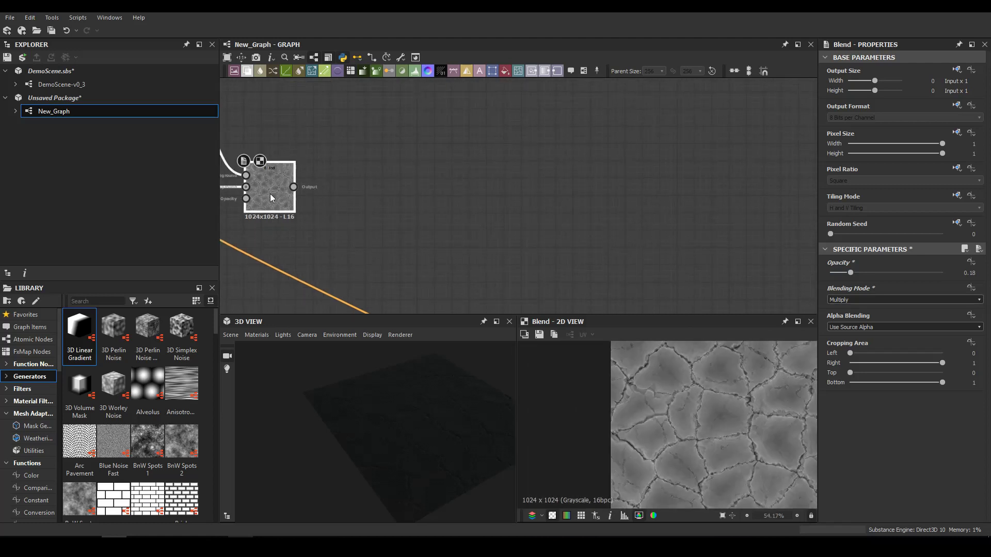
{"action": "key", "text": "space"}
{"action": "type", "text": "gra"}
{"action": "left_click", "coordinate": [340, 219]}
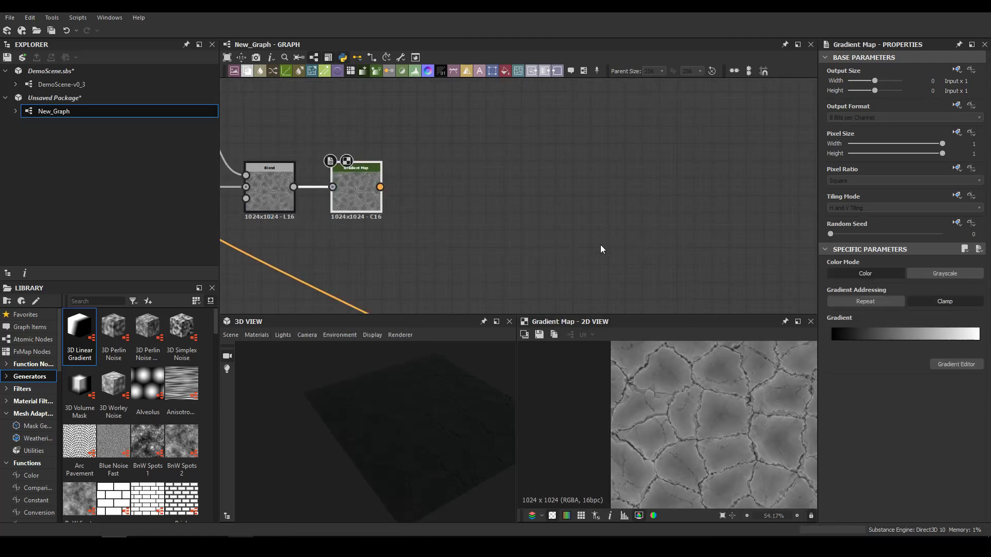
{"action": "middle_click_drag", "start_coordinate": [406, 231], "coordinate": [484, 214]}
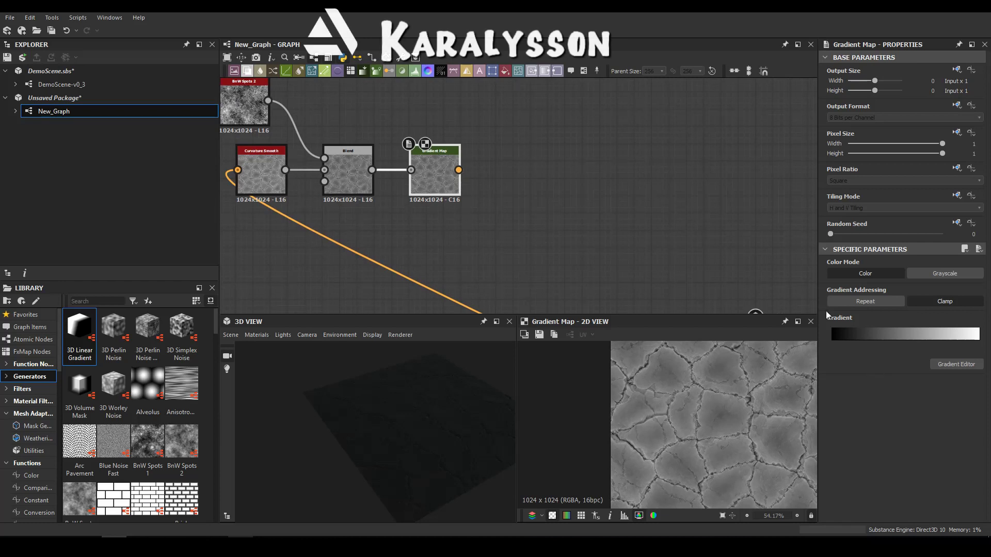
- Set the Gradient Map's starting key at position 0 to dark brown #402405
{"action": "left_click", "coordinate": [831, 340]}
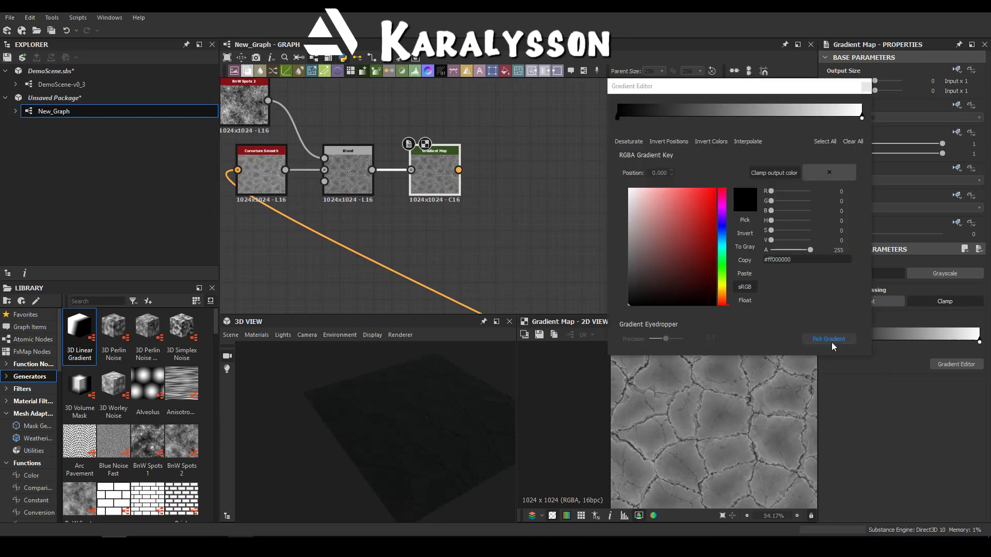
{"action": "left_click", "coordinate": [725, 295]}
{"action": "left_click_drag", "start_coordinate": [673, 263], "coordinate": [709, 280]}
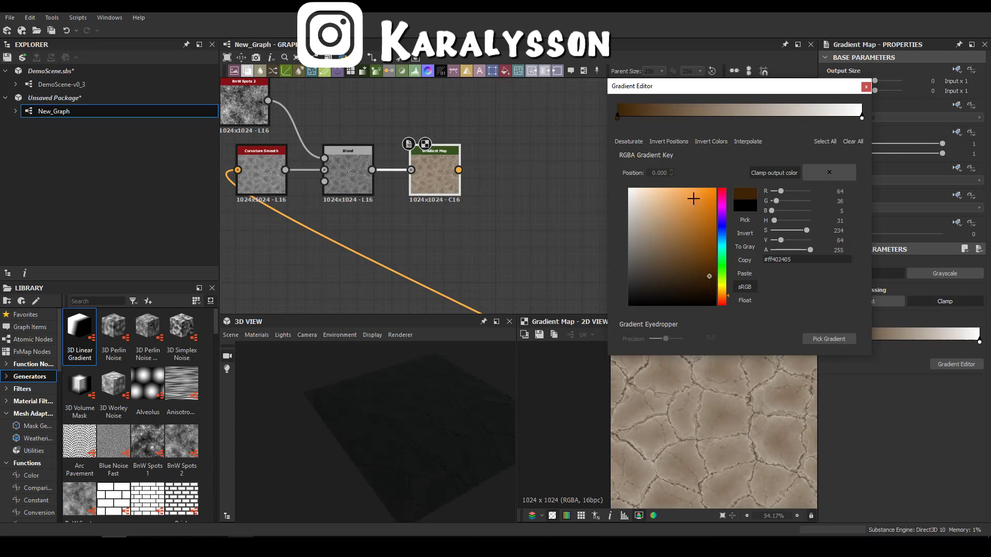
- Add a gradient key at position 0.464 and color it light brown #c09668
{"action": "left_click", "coordinate": [697, 118]}
{"action": "left_click_drag", "start_coordinate": [697, 117], "coordinate": [730, 117]}
{"action": "left_click", "coordinate": [694, 257]}
{"action": "left_click_drag", "start_coordinate": [695, 256], "coordinate": [668, 217]}
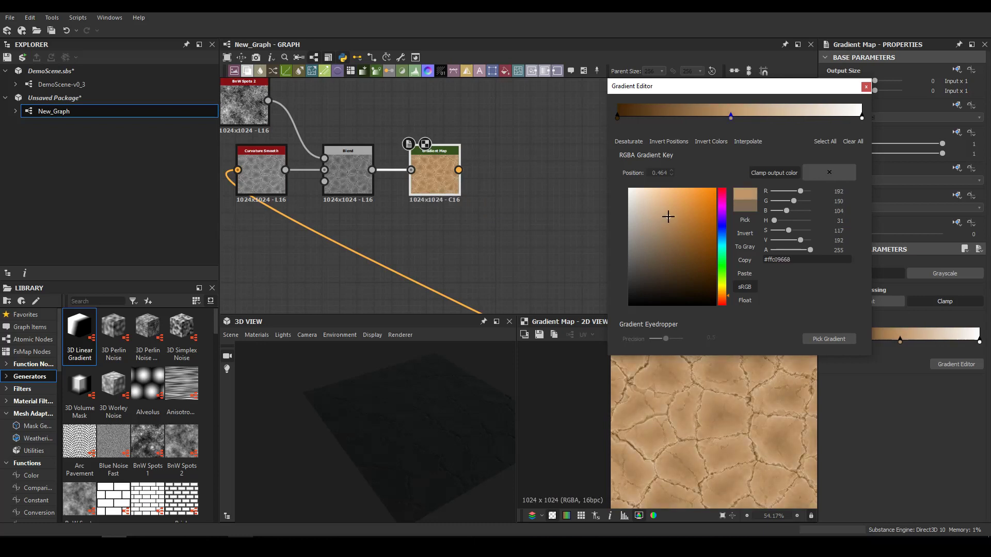
- Add a gradient key at position 0.833, color it dark brown #513e2a, and close the gradient editor
{"action": "left_click", "coordinate": [821, 116]}
{"action": "left_click", "coordinate": [671, 249]}
{"action": "mouse_move", "coordinate": [671, 249]}
{"action": "left_mouse_down"}
{"action": "mouse_move", "coordinate": [664, 218]}
{"action": "mouse_move", "coordinate": [669, 269]}
{"action": "left_mouse_up"}
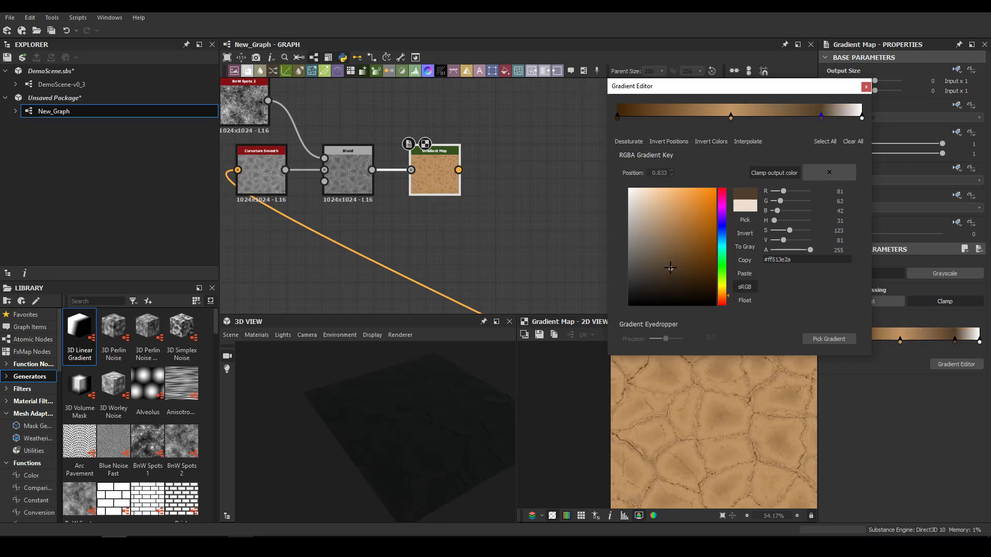
{"action": "left_click", "coordinate": [866, 87]}
- Connect the Gradient Map to the Base Color output and view the colored ground in 3D
{"action": "scroll", "coordinate": [452, 238], "scroll_direction": "down", "scroll_amount": 3}
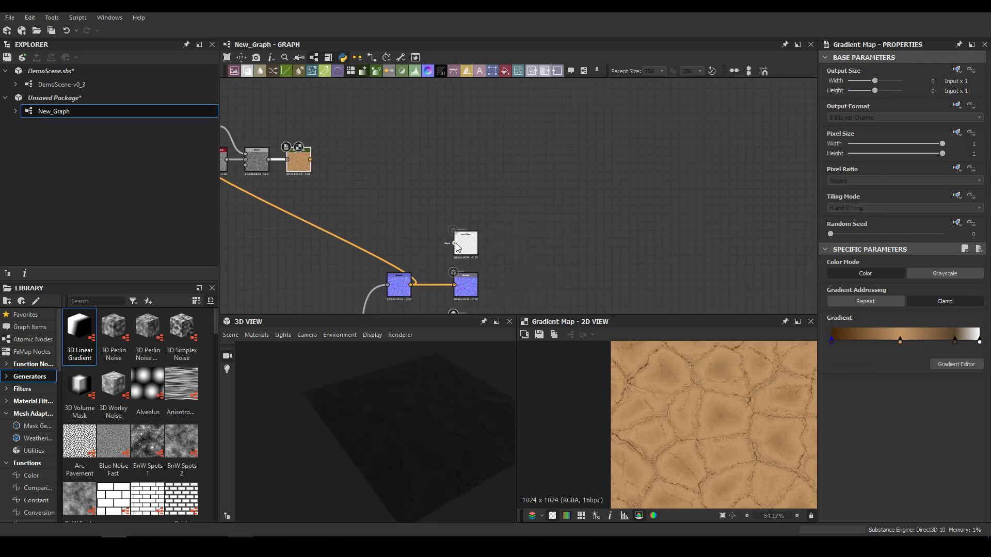
{"action": "left_click_drag", "start_coordinate": [313, 184], "coordinate": [310, 160]}
{"action": "middle_click_drag", "start_coordinate": [378, 206], "coordinate": [526, 193]}
{"action": "left_click_drag", "start_coordinate": [335, 405], "coordinate": [418, 460]}
{"action": "mouse_move", "coordinate": [418, 460]}
{"action": "middle_mouse_down"}
{"action": "mouse_move", "coordinate": [407, 403]}
{"action": "mouse_move", "coordinate": [408, 454]}
{"action": "middle_mouse_up"}
{"action": "middle_click_drag", "start_coordinate": [567, 185], "coordinate": [622, 82]}
{"action": "middle_click_drag", "start_coordinate": [566, 239], "coordinate": [530, 235]}
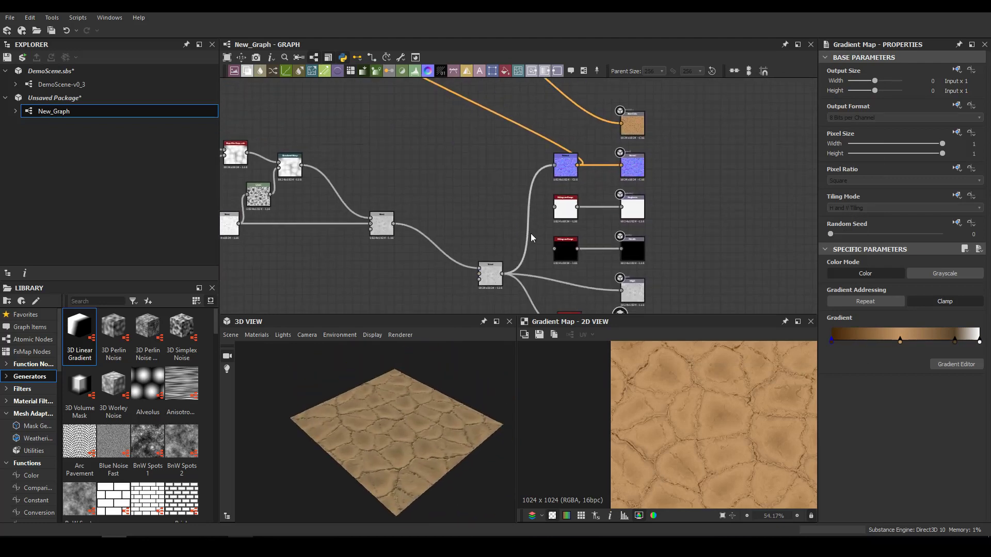
- Connect the final Subtract Blend to the nodes feeding Roughness and Metallic, and assign the AO output to the 3D view's Ambient Occlusion channel
{"action": "left_click_drag", "start_coordinate": [538, 229], "coordinate": [555, 207]}
{"action": "middle_click_drag", "start_coordinate": [572, 226], "coordinate": [575, 146]}
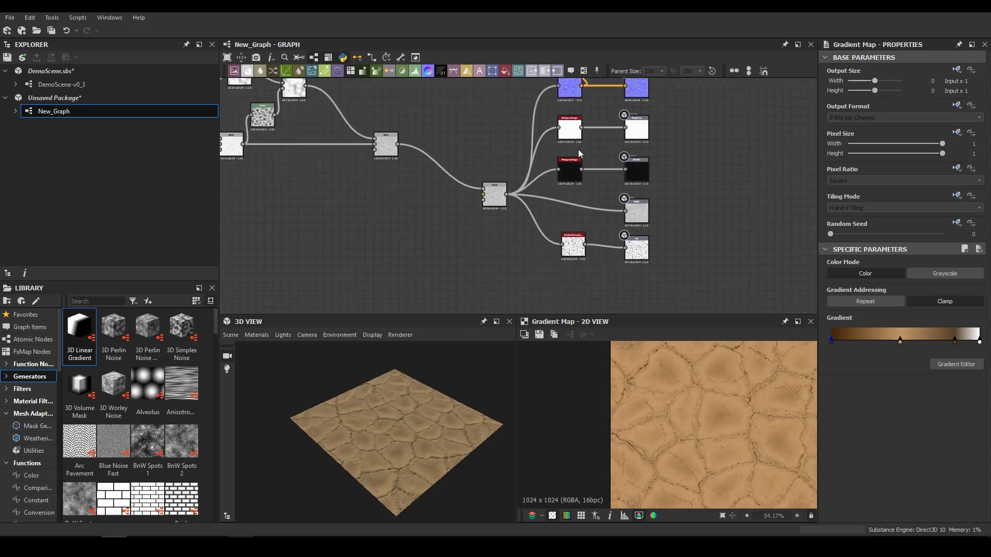
{"action": "double_click", "coordinate": [633, 255]}
{"action": "left_click_drag", "start_coordinate": [632, 254], "coordinate": [388, 459]}
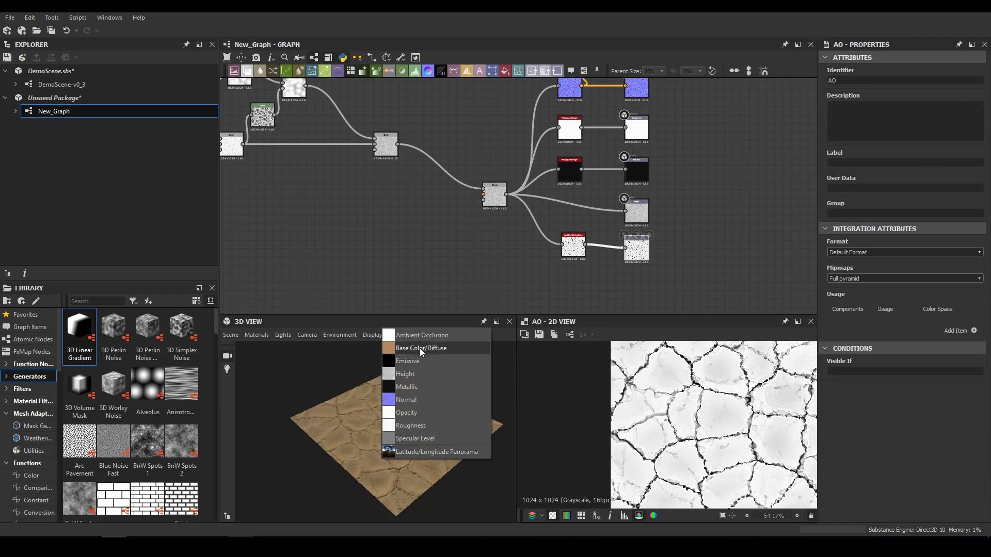
{"action": "left_click", "coordinate": [420, 348]}
{"action": "scroll", "coordinate": [359, 417], "scroll_direction": "up", "scroll_amount": 5}
{"action": "left_click_drag", "start_coordinate": [382, 413], "coordinate": [407, 399]}
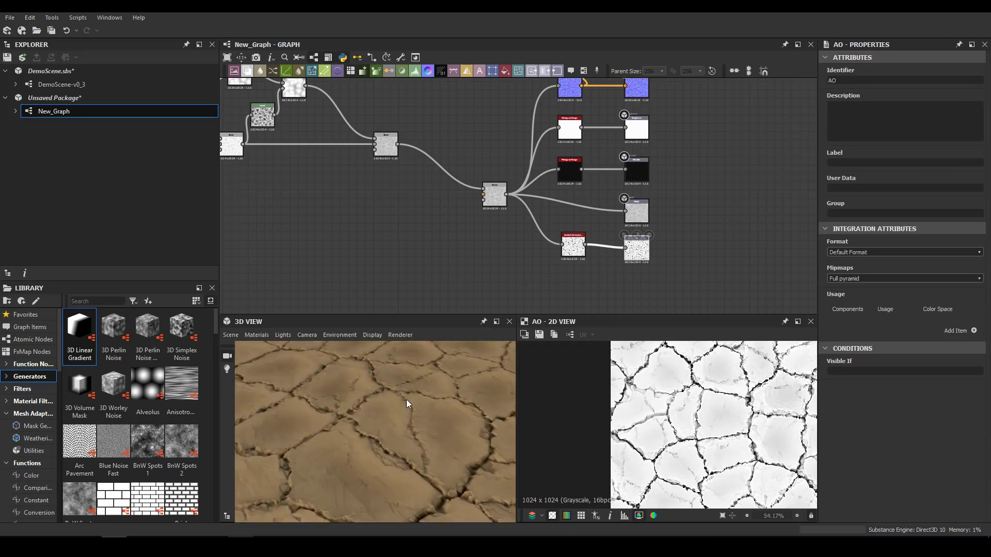
- Select the BnW Spots 2, Curvature Smooth, Blend and Gradient Map nodes and reposition them as a group
{"action": "middle_click_drag", "start_coordinate": [543, 120], "coordinate": [562, 193]}
{"action": "middle_click_drag", "start_coordinate": [550, 144], "coordinate": [637, 274]}
{"action": "scroll", "coordinate": [637, 274], "scroll_direction": "up", "scroll_amount": 2}
{"action": "middle_click_drag", "start_coordinate": [505, 168], "coordinate": [556, 267]}
{"action": "left_click_drag", "start_coordinate": [413, 145], "coordinate": [588, 228]}
{"action": "left_click_drag", "start_coordinate": [592, 225], "coordinate": [464, 242]}
{"action": "middle_click_drag", "start_coordinate": [489, 243], "coordinate": [556, 201]}
{"action": "left_click_drag", "start_coordinate": [555, 200], "coordinate": [604, 185]}
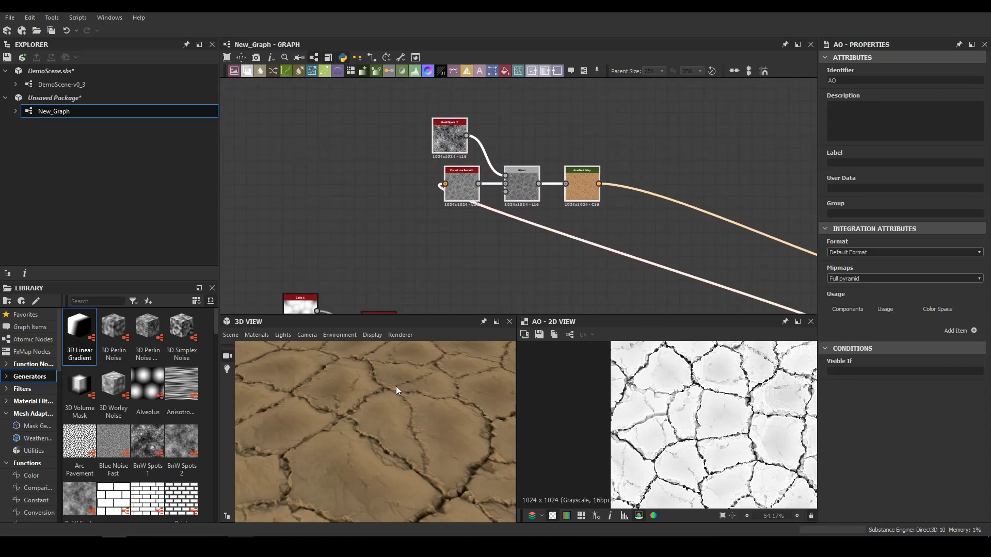
- Set the 3D material's height Scale to 10 and inspect the displaced cracks
{"action": "left_click", "coordinate": [256, 335]}
{"action": "mouse_move", "coordinate": [266, 349]}
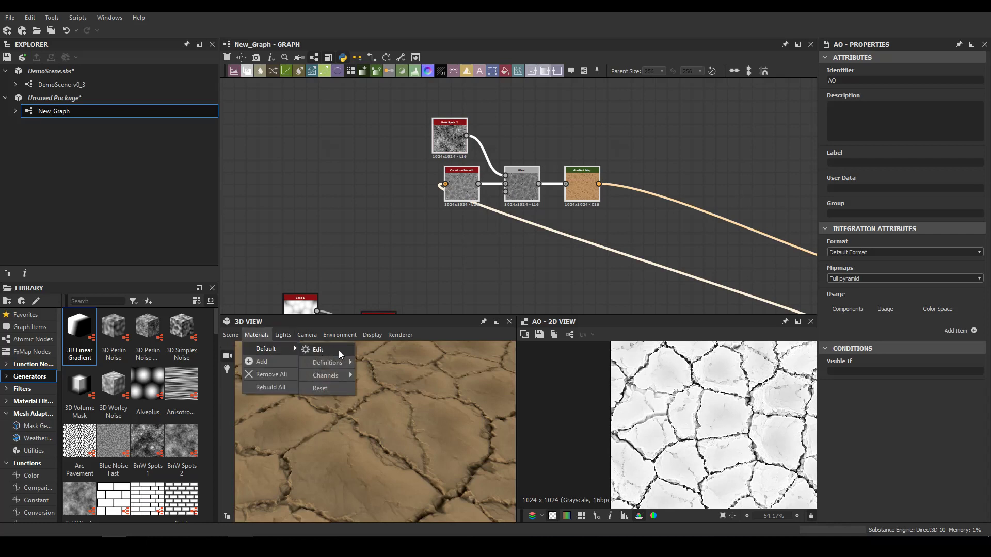
{"action": "mouse_move", "coordinate": [327, 363]}
{"action": "mouse_move", "coordinate": [421, 401]}
{"action": "left_click", "coordinate": [565, 416]}
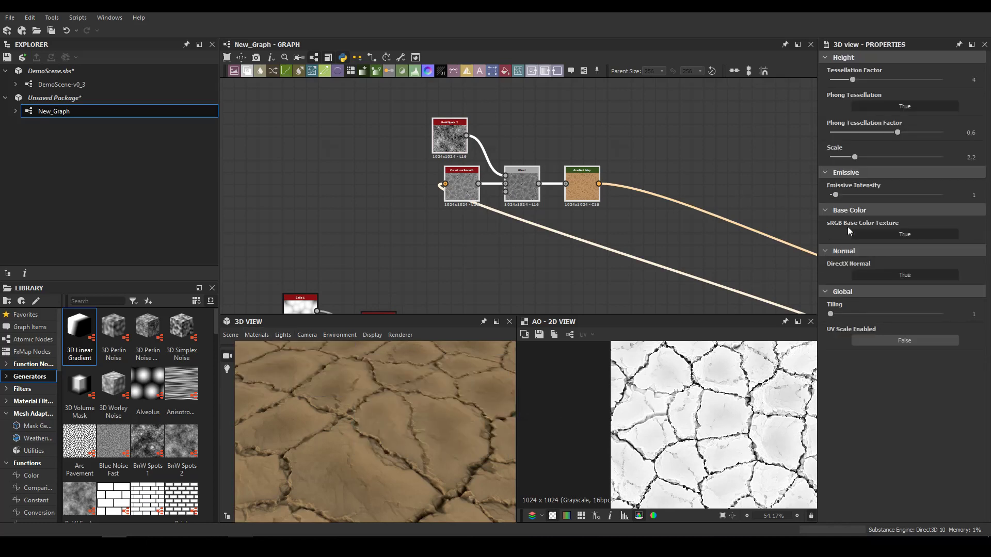
{"action": "left_click_drag", "start_coordinate": [846, 159], "coordinate": [948, 147]}
{"action": "left_click_drag", "start_coordinate": [415, 381], "coordinate": [440, 400]}
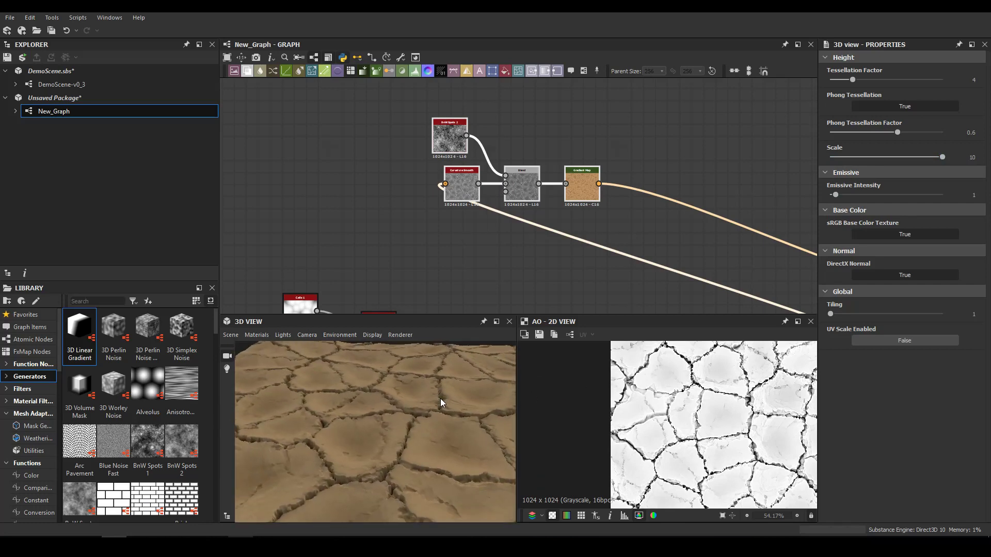
- Insert an HSL node between the Gradient Map and the Base Color output, and place it beside the Gradient Map
{"action": "middle_click_drag", "start_coordinate": [595, 221], "coordinate": [334, 222]}
{"action": "key", "text": "space"}
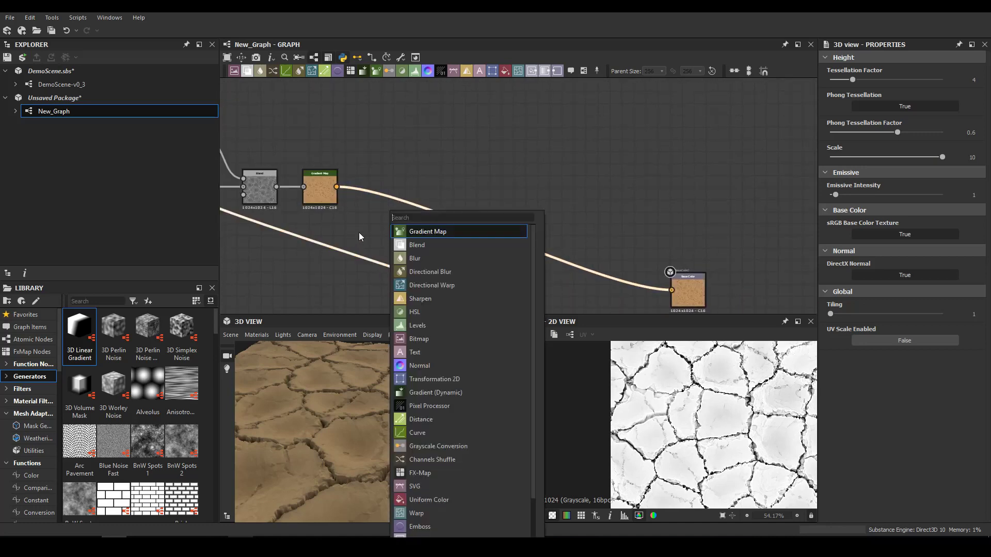
{"action": "left_click", "coordinate": [372, 192]}
{"action": "key", "text": "space"}
{"action": "type", "text": "he"}
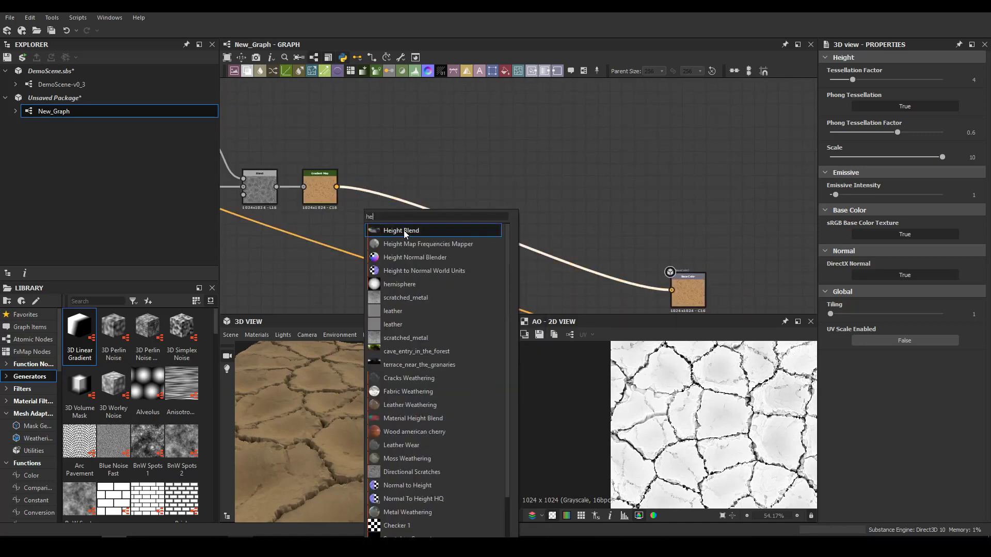
{"action": "key", "text": "BackSpace"}
{"action": "left_click", "coordinate": [398, 227]}
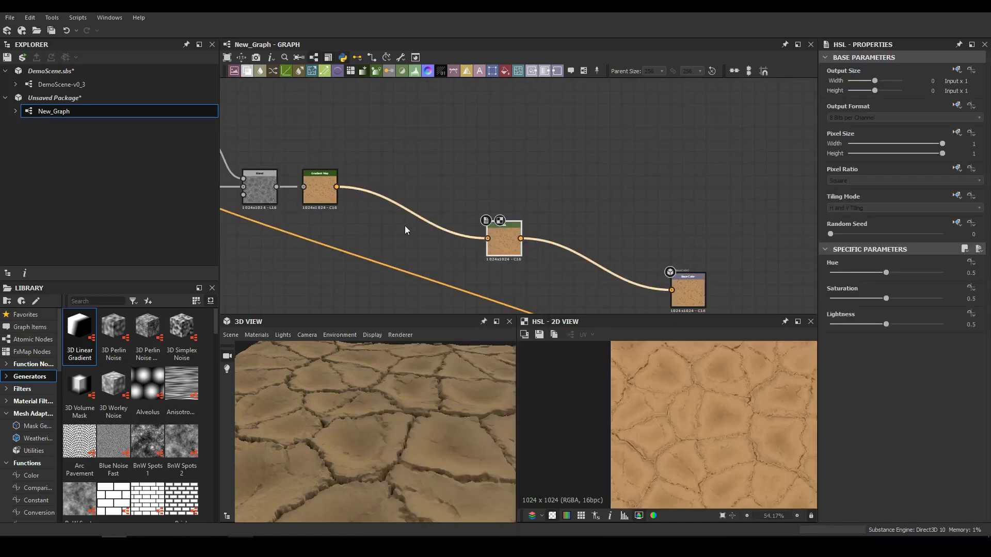
{"action": "left_click_drag", "start_coordinate": [488, 238], "coordinate": [371, 170]}
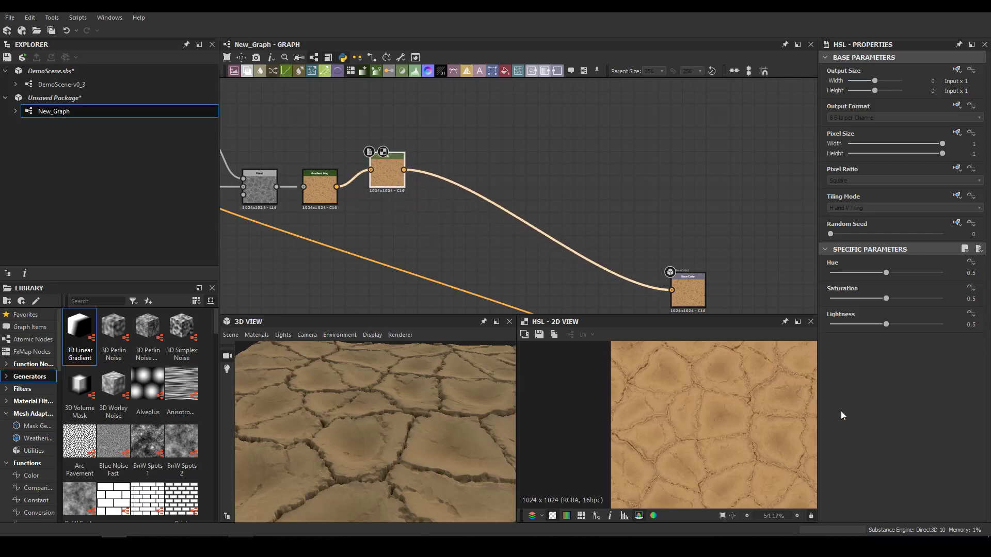
- Adjust the HSL node to a hue of 0.49 and a lightness of 0.49, and lower its saturation slightly below 0.5
{"action": "left_click", "coordinate": [904, 299]}
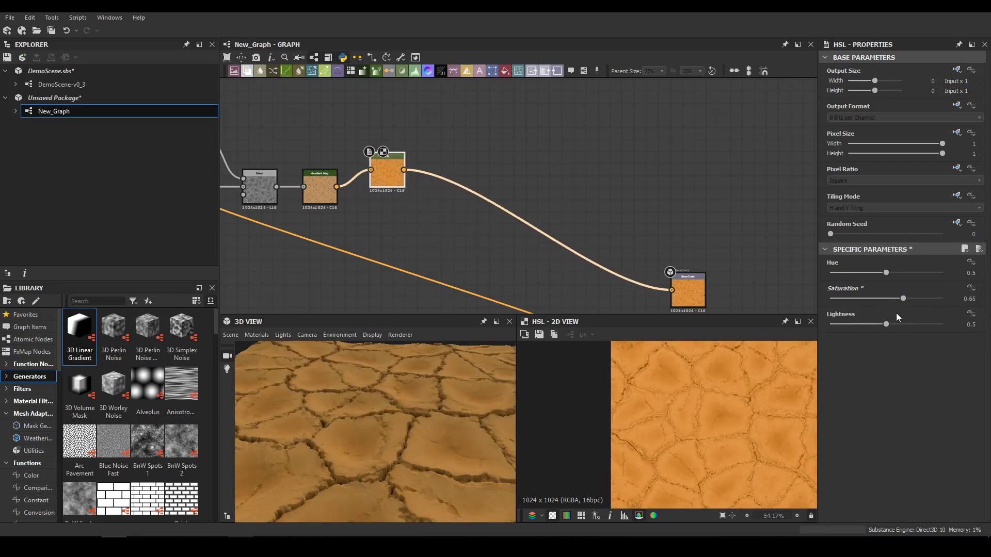
{"action": "left_click_drag", "start_coordinate": [886, 324], "coordinate": [893, 324]}
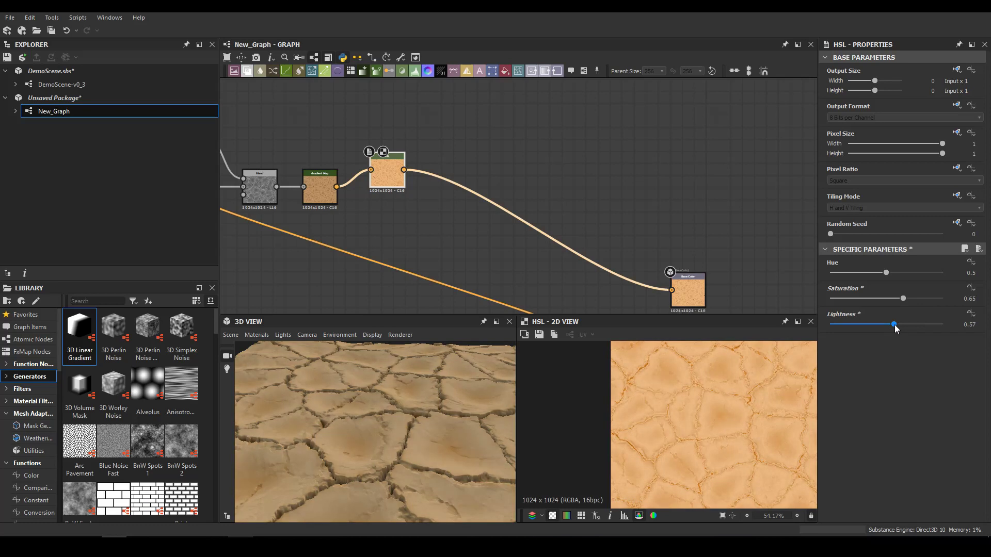
{"action": "left_click_drag", "start_coordinate": [889, 273], "coordinate": [885, 274]}
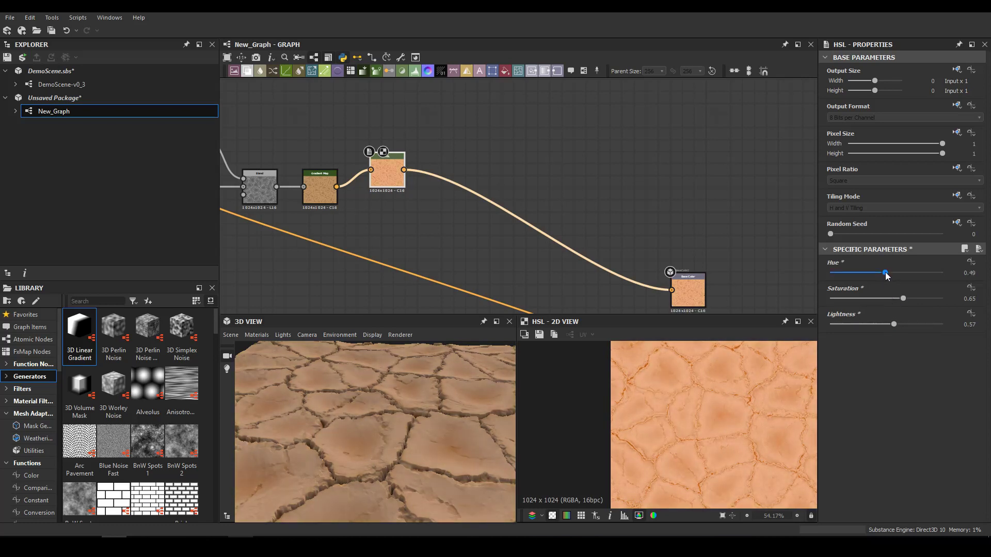
{"action": "left_click_drag", "start_coordinate": [903, 298], "coordinate": [885, 320]}
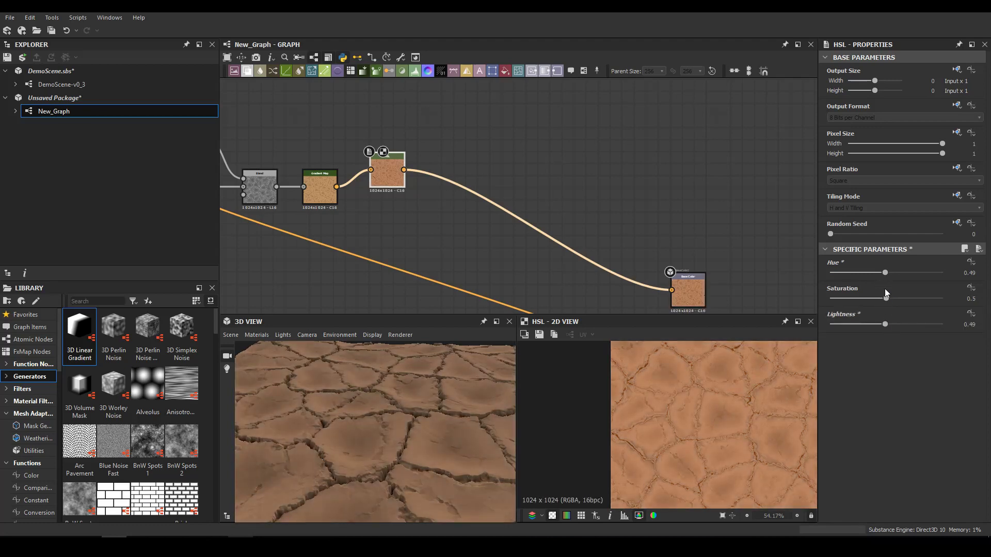
{"action": "left_click", "coordinate": [887, 298]}
{"action": "left_click_drag", "start_coordinate": [888, 297], "coordinate": [881, 297]}
{"action": "left_click_drag", "start_coordinate": [392, 413], "coordinate": [413, 437]}
- Shift the Gradient Map's middle brown key towards the light end of the gradient and inspect the result on the 3D surface
{"action": "middle_click_drag", "start_coordinate": [361, 202], "coordinate": [409, 170]}
{"action": "double_click", "coordinate": [373, 155]}
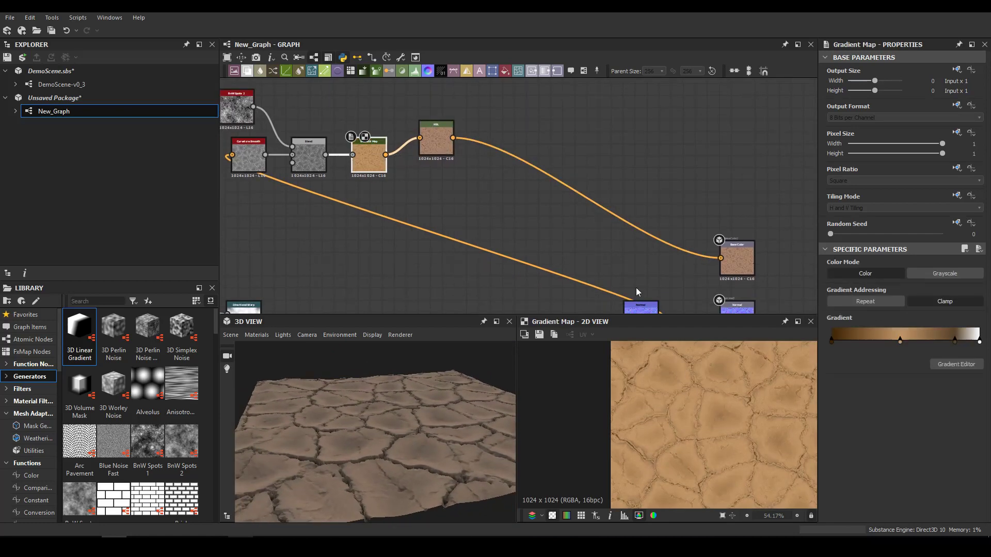
{"action": "mouse_move", "coordinate": [901, 341]}
{"action": "left_mouse_down"}
{"action": "mouse_move", "coordinate": [877, 339]}
{"action": "mouse_move", "coordinate": [919, 342]}
{"action": "left_mouse_up"}
{"action": "right_click_drag", "start_coordinate": [450, 429], "coordinate": [326, 436]}
{"action": "left_click_drag", "start_coordinate": [327, 435], "coordinate": [423, 356]}
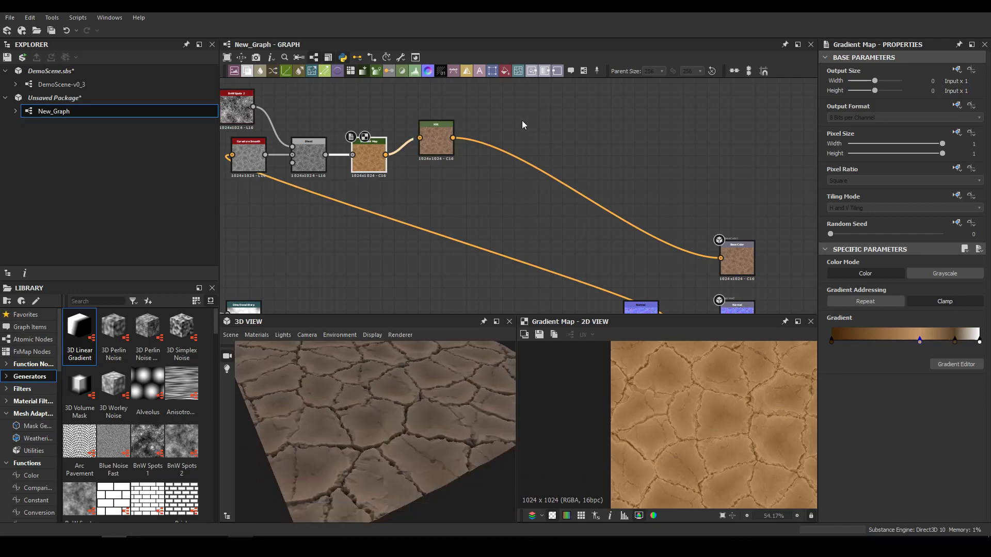
- Insert a Blend node between the HSL node and the Base Color output
{"action": "key", "text": "space"}
{"action": "type", "text": "bl"}
{"action": "key", "text": "Return"}
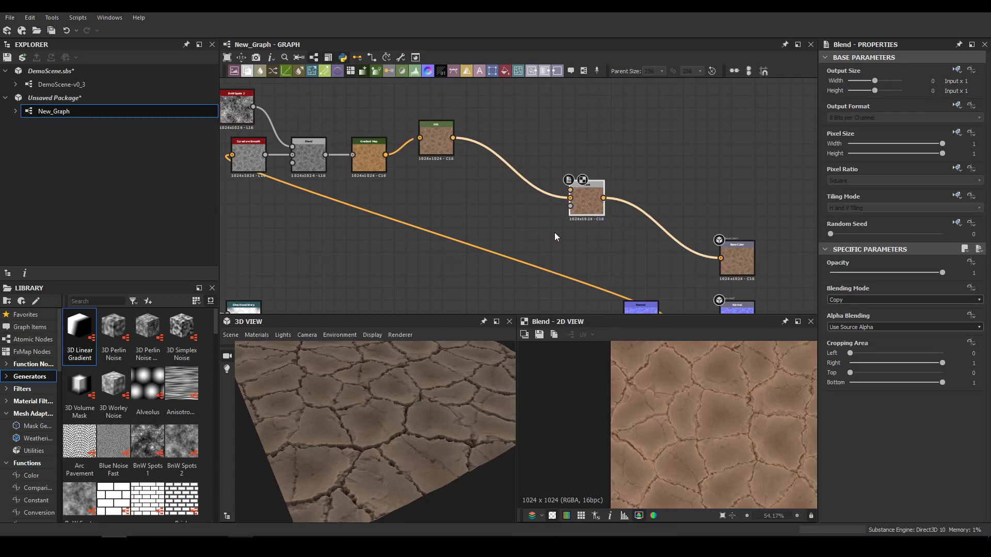
- Add a Levels node fed by the ambient occlusion node, place it below the HSL node and invert its output
{"action": "middle_click_drag", "start_coordinate": [554, 232], "coordinate": [568, 147]}
{"action": "scroll", "coordinate": [567, 147], "scroll_direction": "down", "scroll_amount": 4}
{"action": "left_click", "coordinate": [610, 298]}
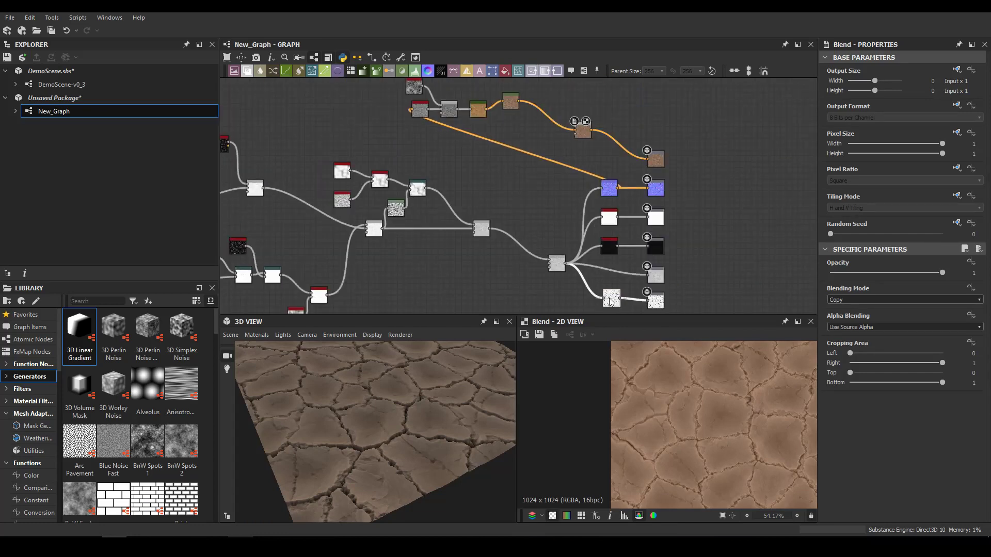
{"action": "key", "text": "space"}
{"action": "key", "text": "Escape"}
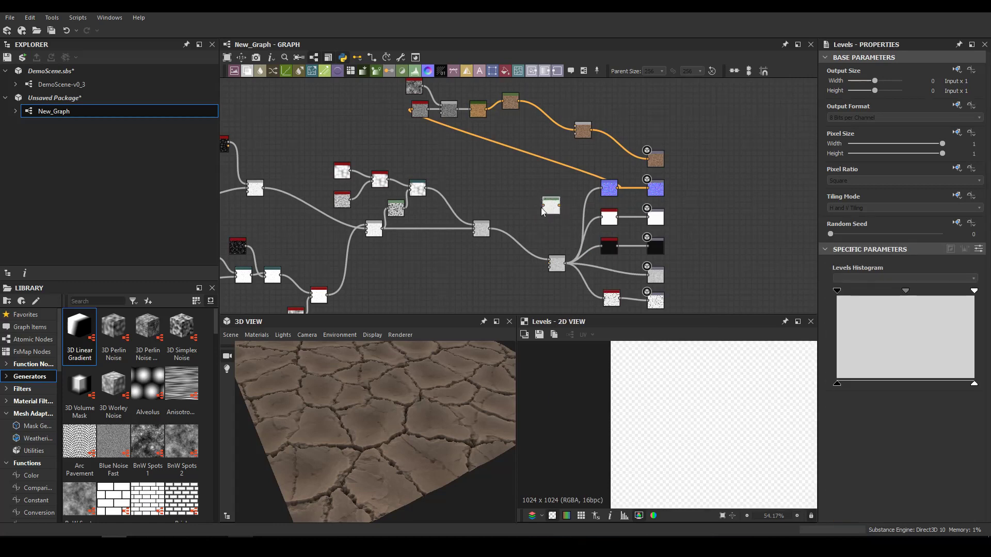
{"action": "left_click_drag", "start_coordinate": [543, 205], "coordinate": [567, 262]}
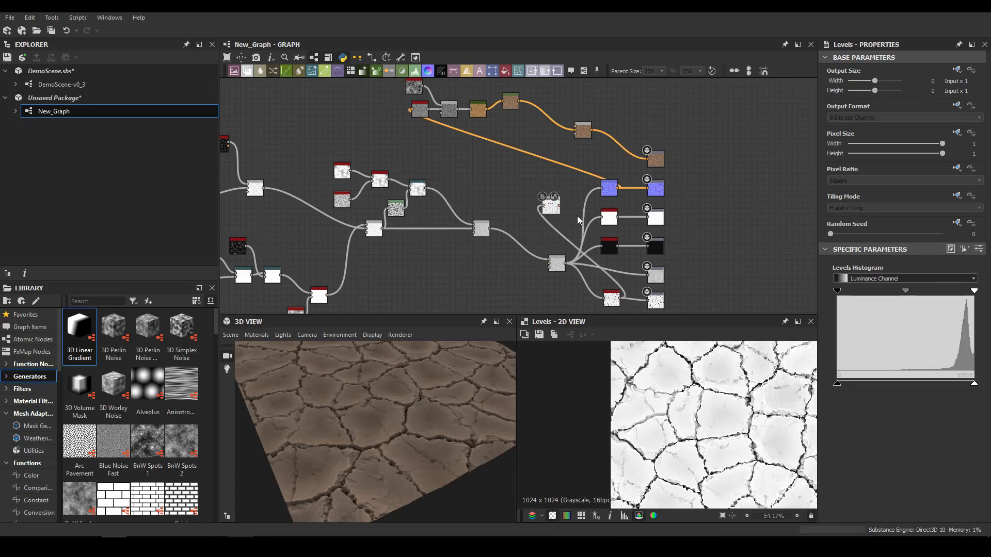
{"action": "left_click_drag", "start_coordinate": [552, 210], "coordinate": [511, 186]}
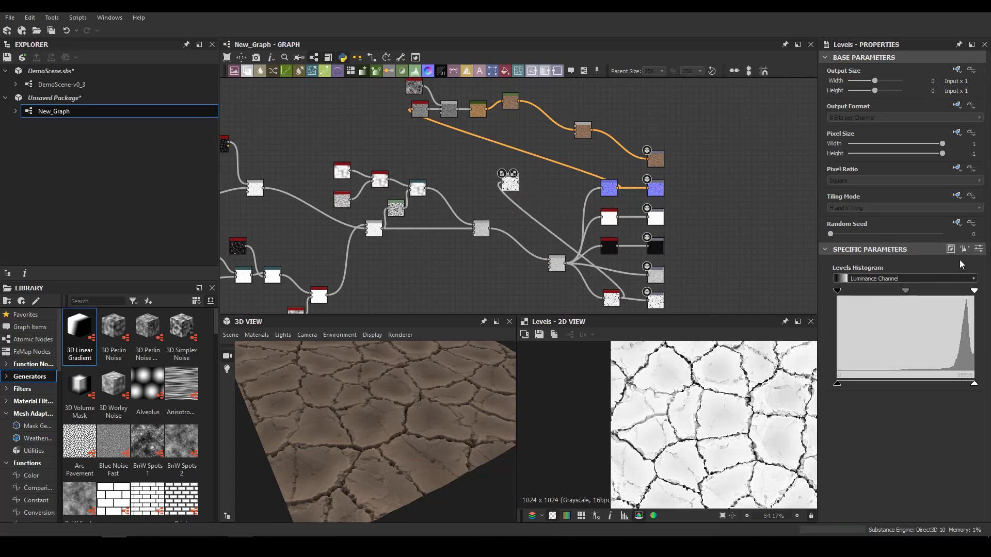
{"action": "left_click", "coordinate": [950, 250]}
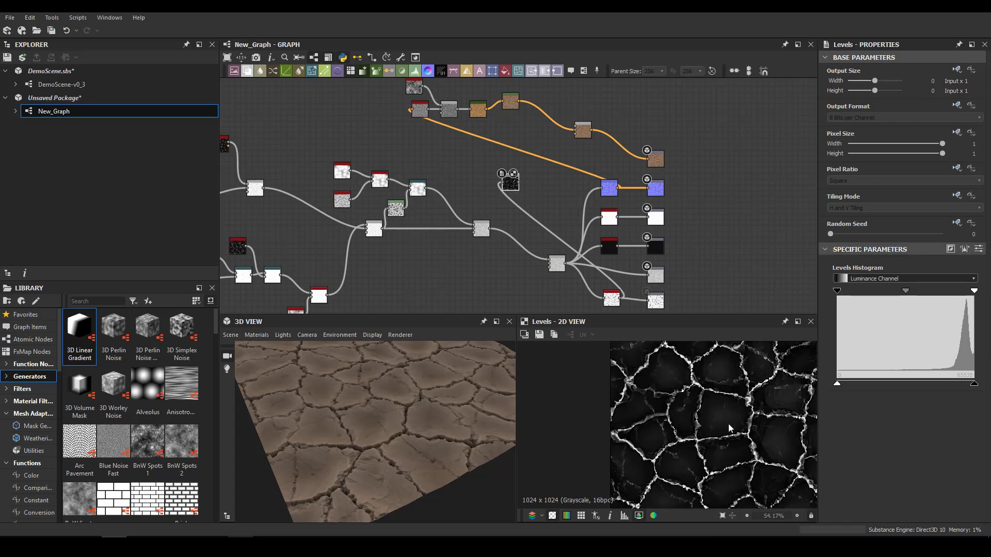
- Connect the inverted Levels mask to the new Blend node's opacity input and reposition the Blend
{"action": "scroll", "coordinate": [580, 176], "scroll_direction": "up", "scroll_amount": 3}
{"action": "middle_click_drag", "start_coordinate": [580, 171], "coordinate": [595, 237]}
{"action": "left_click_drag", "start_coordinate": [485, 237], "coordinate": [583, 157]}
{"action": "middle_click_drag", "start_coordinate": [576, 194], "coordinate": [569, 290]}
{"action": "left_click_drag", "start_coordinate": [588, 247], "coordinate": [594, 221]}
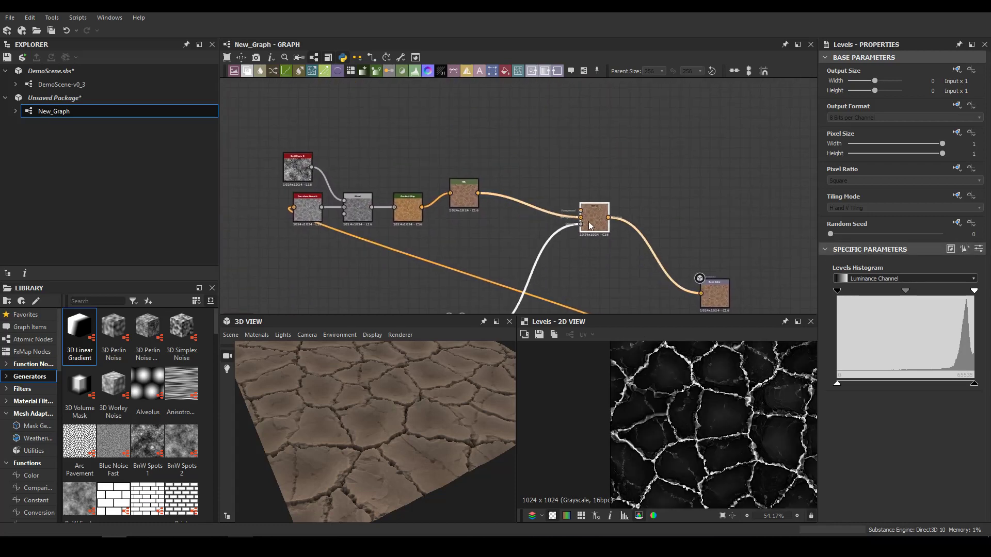
- Add a Uniform Color node, connect it to the Blend's foreground input and set it to a saturated orange
{"action": "left_click", "coordinate": [504, 71]}
{"action": "left_click_drag", "start_coordinate": [526, 201], "coordinate": [519, 140]}
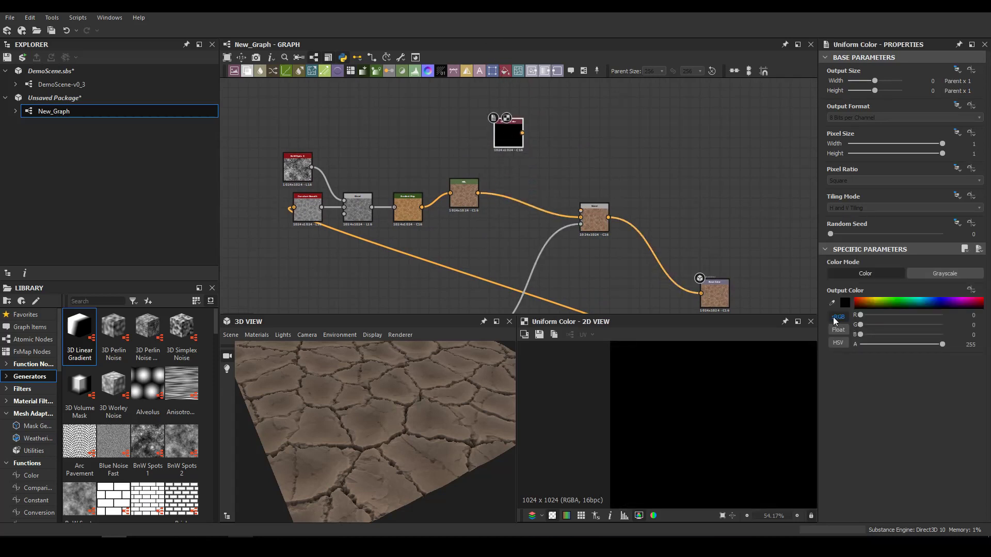
{"action": "left_click", "coordinate": [921, 303]}
{"action": "left_click_drag", "start_coordinate": [580, 210], "coordinate": [522, 133]}
{"action": "left_click_drag", "start_coordinate": [477, 408], "coordinate": [485, 325]}
{"action": "left_click", "coordinate": [846, 303]}
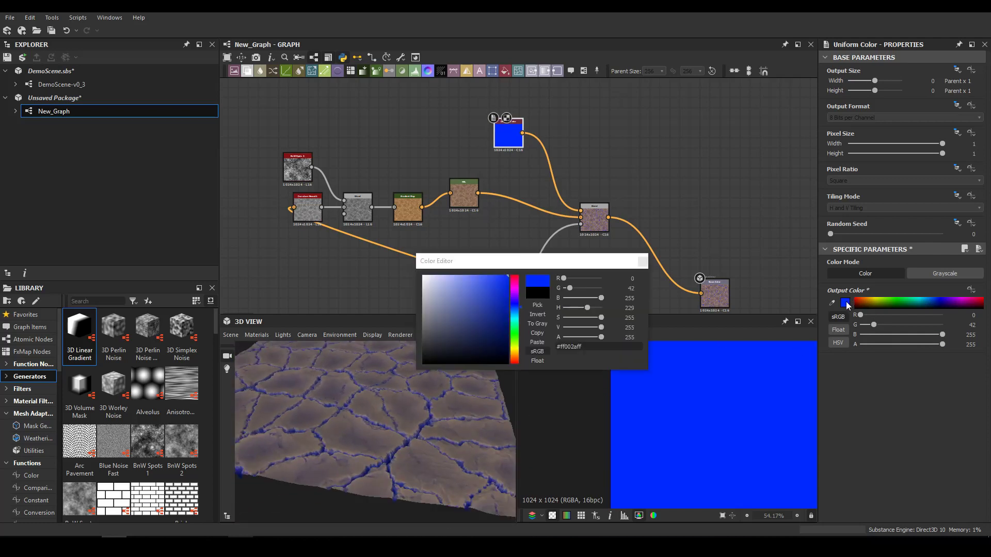
{"action": "left_click_drag", "start_coordinate": [514, 353], "coordinate": [519, 359]}
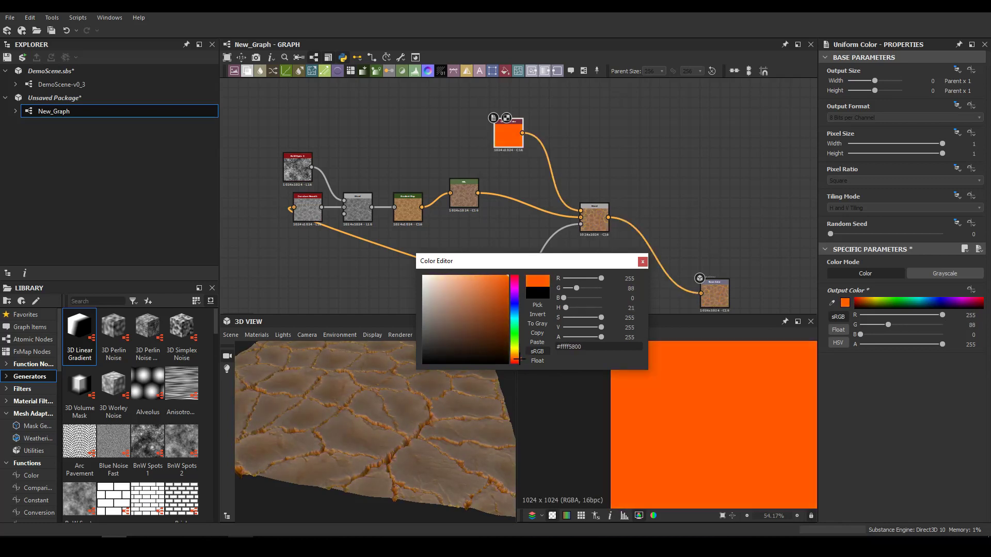
{"action": "left_click", "coordinate": [642, 262]}
- Change the crack-color Blend's blending mode, comparing Multiply, Min (Darken) and Overlay on the 3D surface
{"action": "left_click", "coordinate": [593, 220]}
{"action": "left_click", "coordinate": [860, 299]}
{"action": "left_click", "coordinate": [860, 297]}
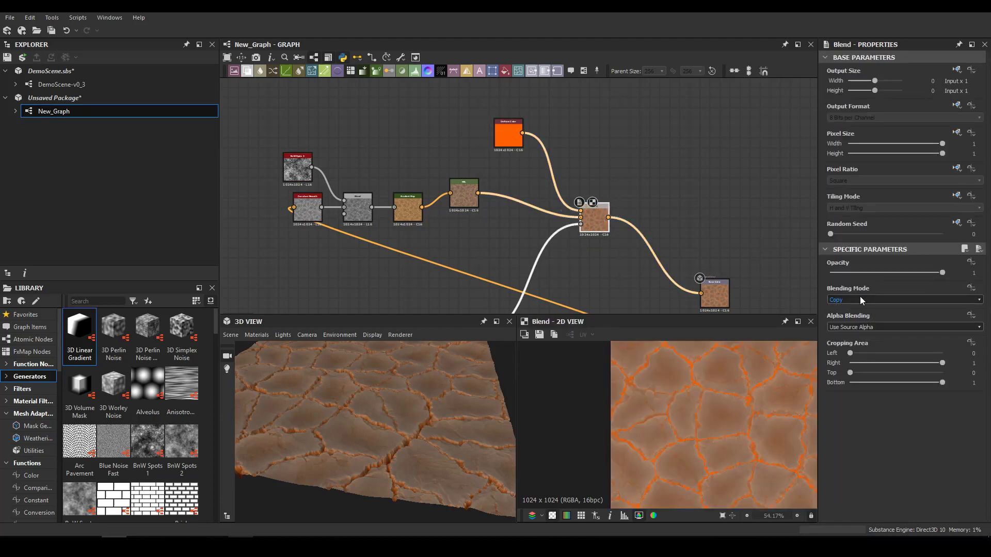
{"action": "scroll", "coordinate": [859, 296], "scroll_direction": "down", "scroll_amount": 3}
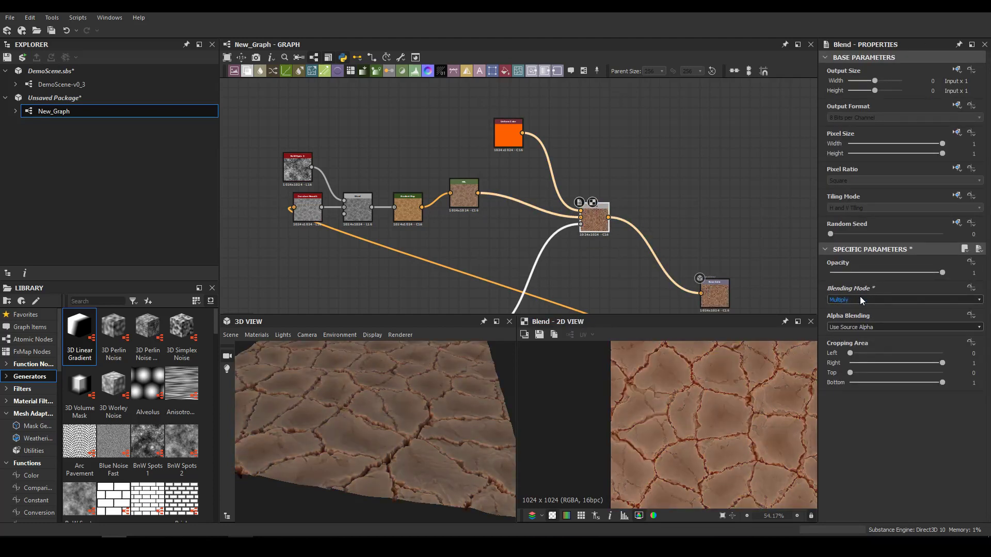
{"action": "scroll", "coordinate": [860, 296], "scroll_direction": "down", "scroll_amount": 3}
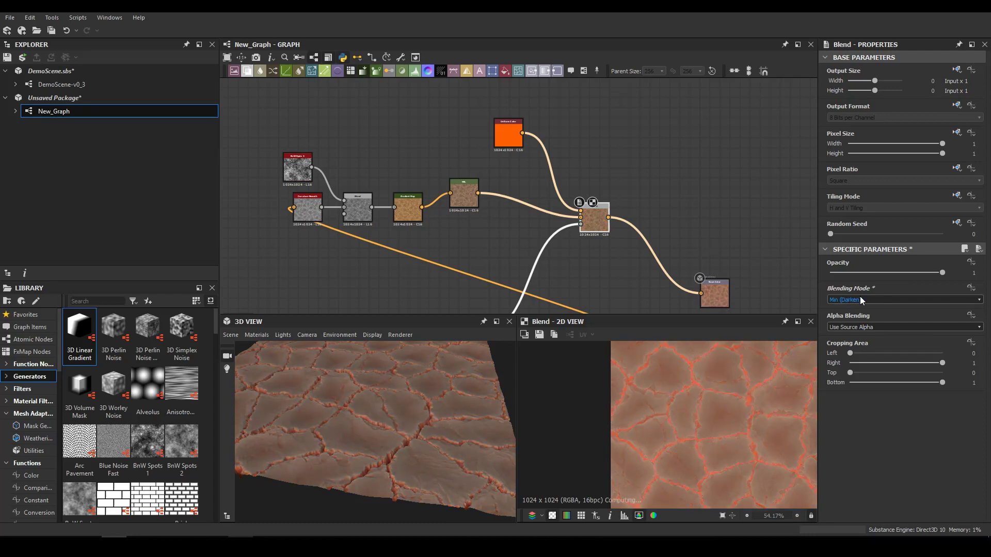
{"action": "scroll", "coordinate": [860, 297], "scroll_direction": "down", "scroll_amount": 1}
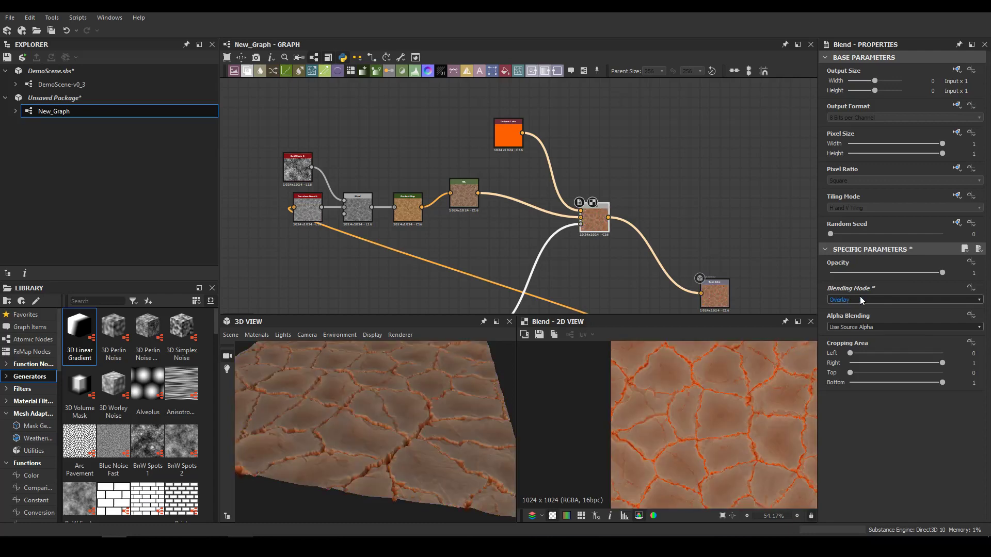
{"action": "scroll", "coordinate": [859, 296], "scroll_direction": "down", "scroll_amount": 2}
{"action": "left_click_drag", "start_coordinate": [463, 432], "coordinate": [506, 212]}
- Set the Uniform Color to a muted orange-brown of about RGB 152, 90, 52
{"action": "left_click", "coordinate": [508, 143]}
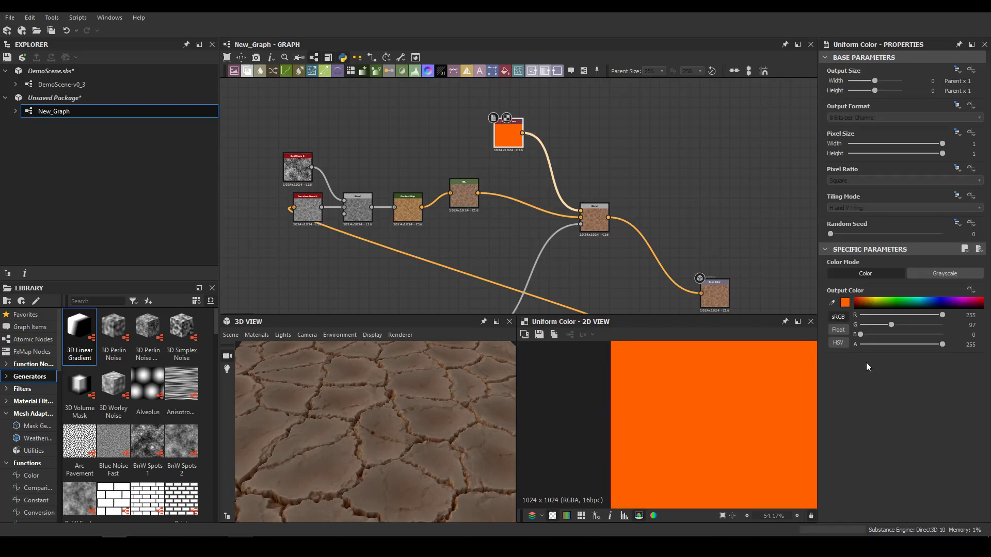
{"action": "left_click", "coordinate": [845, 303]}
{"action": "left_click_drag", "start_coordinate": [442, 331], "coordinate": [479, 310]}
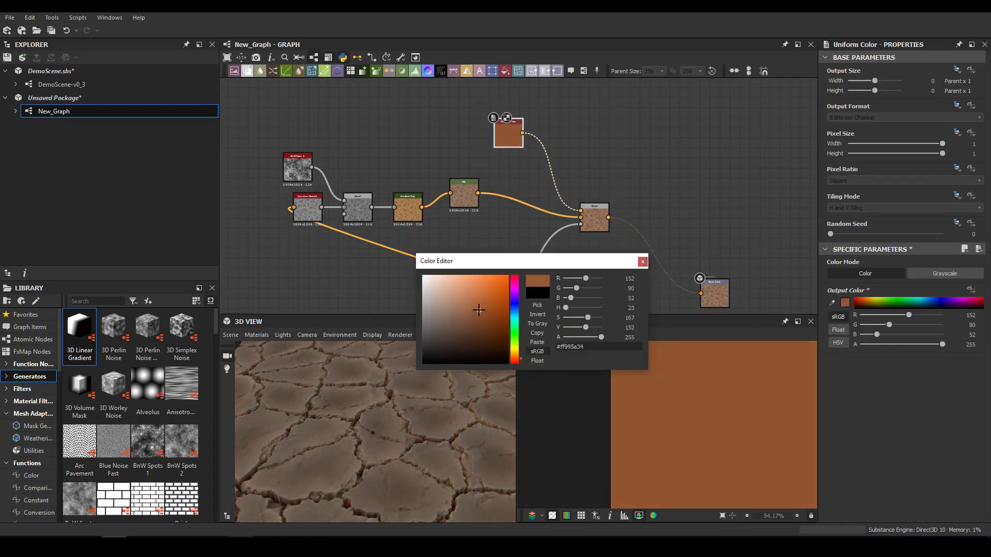
{"action": "left_click", "coordinate": [643, 262]}
- Check the inverted Levels node's settings and align the Base Color output with the crack-color Blend
{"action": "middle_click_drag", "start_coordinate": [474, 312], "coordinate": [510, 215]}
{"action": "left_click", "coordinate": [500, 231]}
{"action": "mouse_move", "coordinate": [837, 291]}
{"action": "left_mouse_down"}
{"action": "mouse_move", "coordinate": [970, 293]}
{"action": "mouse_move", "coordinate": [818, 301]}
{"action": "mouse_move", "coordinate": [888, 301]}
{"action": "mouse_move", "coordinate": [838, 307]}
{"action": "left_mouse_up"}
{"action": "middle_click_drag", "start_coordinate": [720, 209], "coordinate": [523, 242]}
{"action": "left_click_drag", "start_coordinate": [554, 229], "coordinate": [593, 154]}
{"action": "middle_click_drag", "start_coordinate": [582, 194], "coordinate": [759, 172]}
{"action": "scroll", "coordinate": [593, 226], "scroll_direction": "down", "scroll_amount": 2}
- Add a second Levels node, connect the Curvature Smooth output to it and preview the curvature map
{"action": "left_click", "coordinate": [547, 176]}
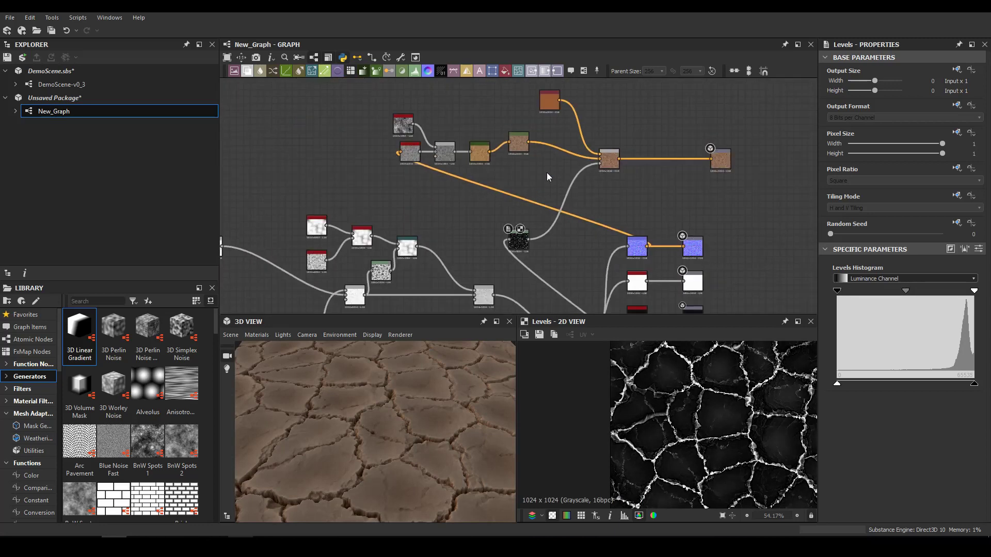
{"action": "key", "text": "space"}
{"action": "type", "text": "le"}
{"action": "key", "text": "Return"}
{"action": "left_click_drag", "start_coordinate": [602, 170], "coordinate": [420, 152]}
{"action": "double_click", "coordinate": [413, 158]}
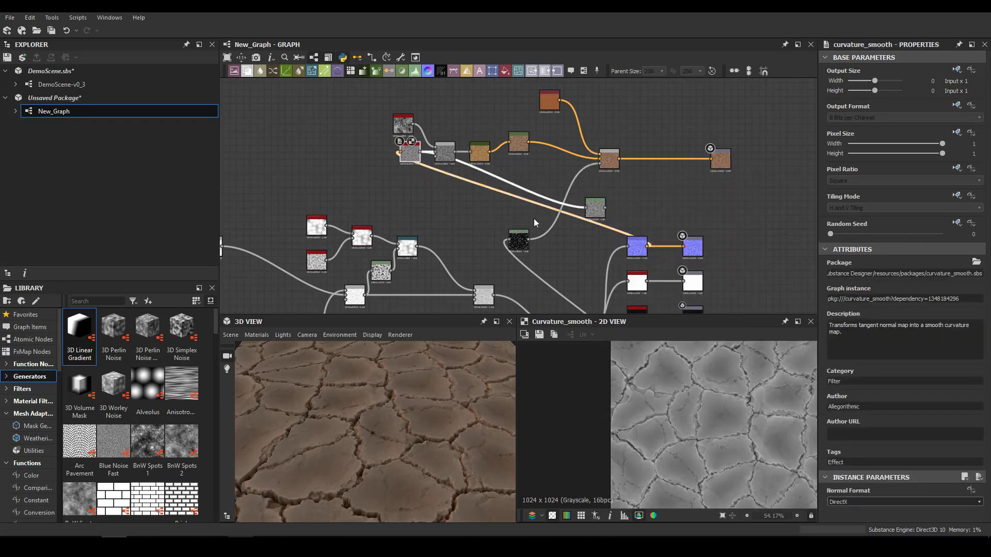
- Raise the curvature Levels' input black point to the histogram's peak so only the bright edges remain in the mask
{"action": "scroll", "coordinate": [679, 172], "scroll_direction": "up", "scroll_amount": 3}
{"action": "double_click", "coordinate": [505, 249]}
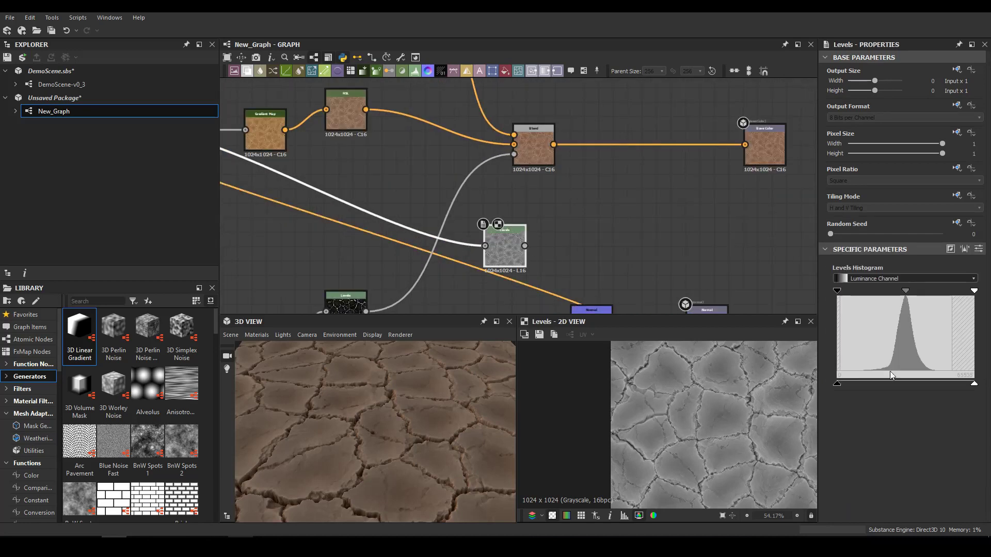
{"action": "mouse_move", "coordinate": [975, 291]}
{"action": "left_mouse_down"}
{"action": "mouse_move", "coordinate": [910, 291]}
{"action": "mouse_move", "coordinate": [974, 291]}
{"action": "left_mouse_up"}
{"action": "left_click_drag", "start_coordinate": [837, 292], "coordinate": [908, 289]}
{"action": "scroll", "coordinate": [655, 416], "scroll_direction": "up", "scroll_amount": 6}
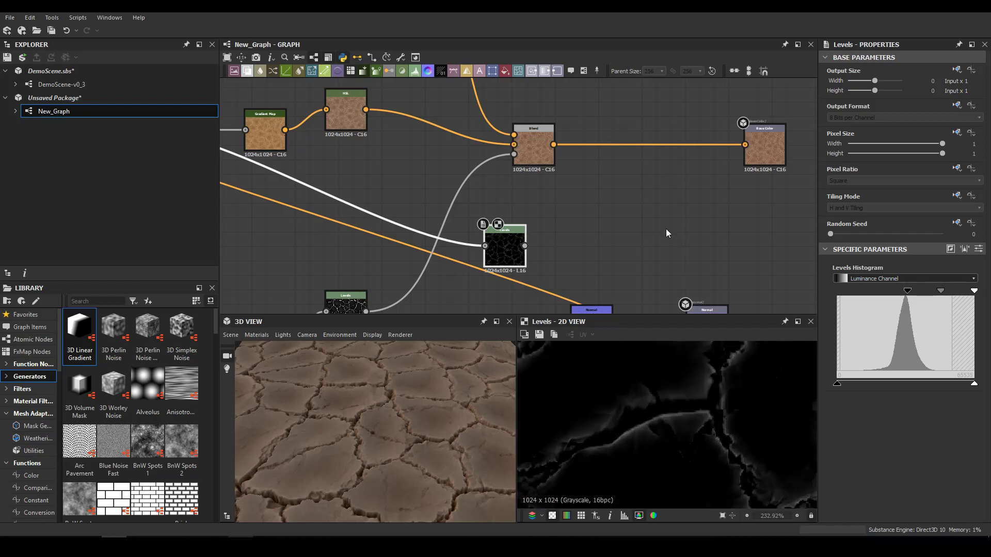
- Insert a second Blend before the Base Color output and connect the curvature Levels to its opacity input
{"action": "middle_click_drag", "start_coordinate": [636, 136], "coordinate": [629, 177]}
{"action": "left_click", "coordinate": [630, 185]}
{"action": "key", "text": "space"}
{"action": "key", "text": "Escape"}
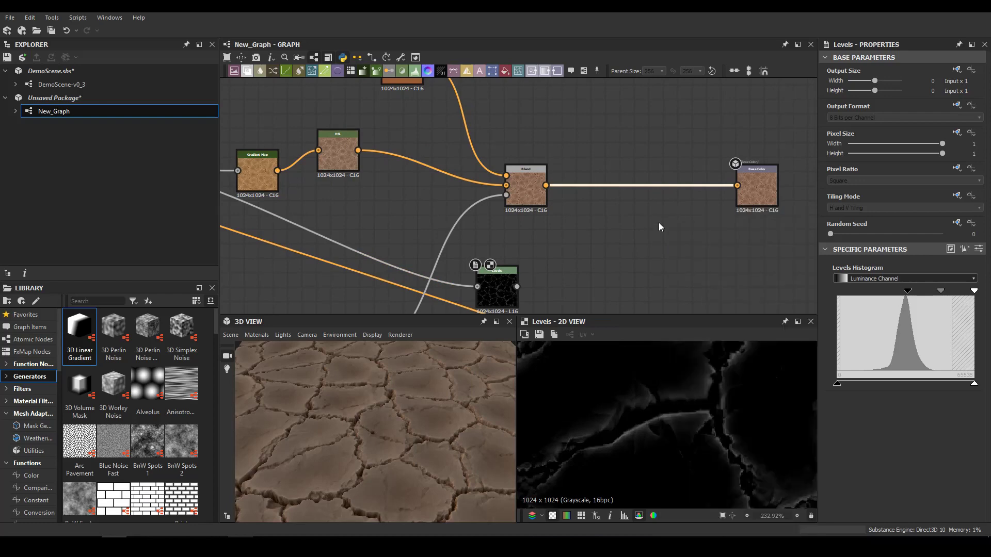
{"action": "key", "text": "b"}
{"action": "left_click_drag", "start_coordinate": [579, 245], "coordinate": [530, 249]}
{"action": "middle_click_drag", "start_coordinate": [639, 190], "coordinate": [605, 265]}
{"action": "left_click", "coordinate": [606, 268]}
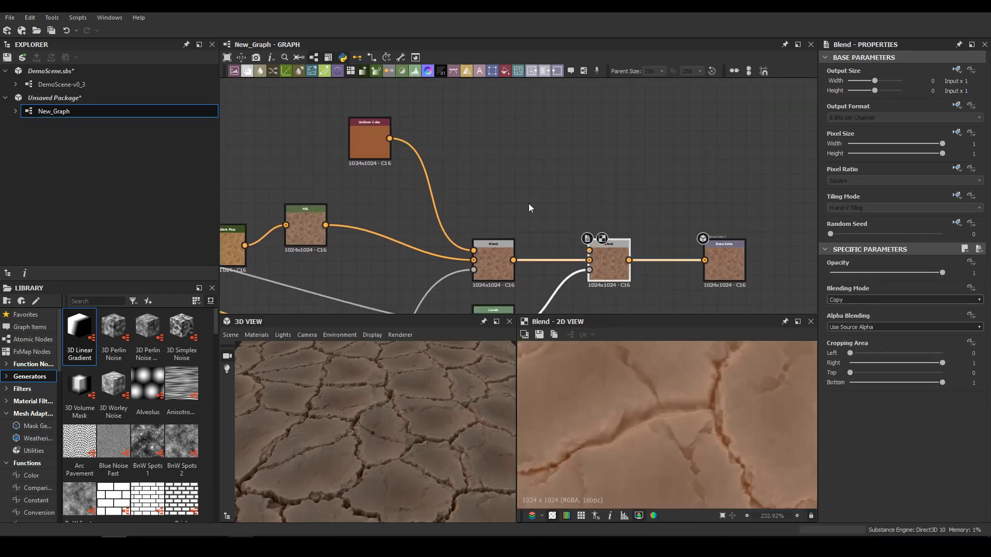
- Add a second Uniform Color node, set it to white and connect it to the second Blend's foreground input
{"action": "left_click", "coordinate": [503, 71]}
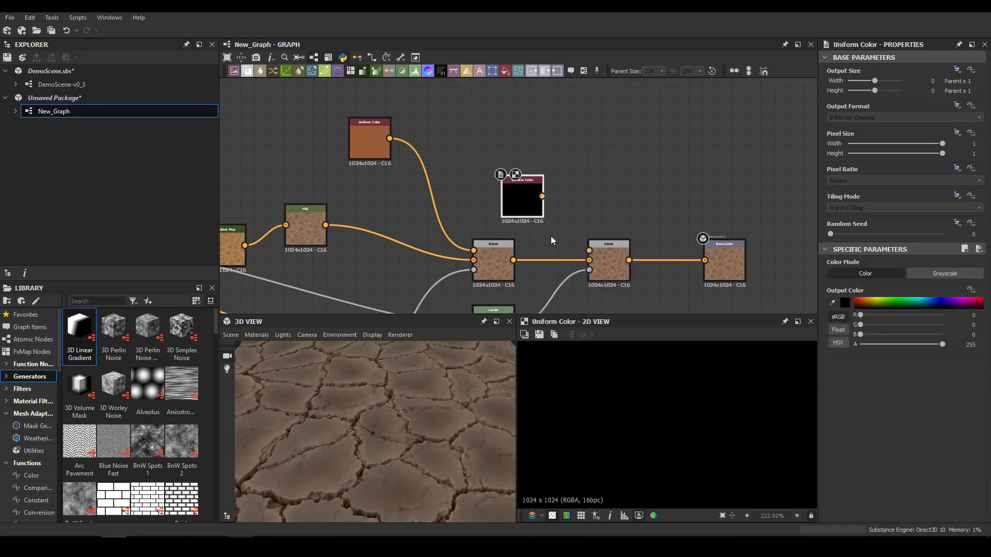
{"action": "left_click", "coordinate": [844, 304]}
{"action": "left_click_drag", "start_coordinate": [451, 291], "coordinate": [359, 221]}
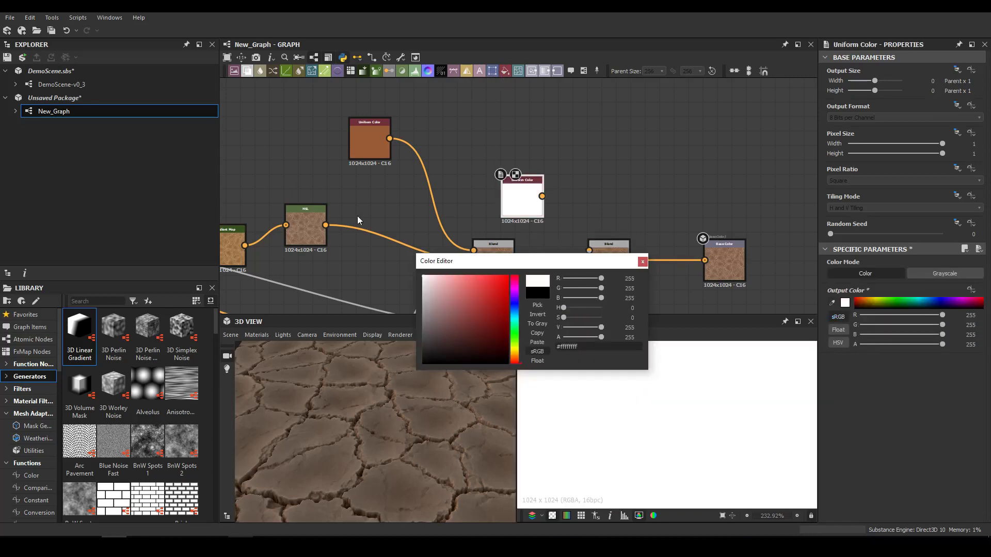
{"action": "left_click", "coordinate": [643, 263]}
{"action": "left_click_drag", "start_coordinate": [588, 250], "coordinate": [478, 176]}
{"action": "left_click_drag", "start_coordinate": [461, 356], "coordinate": [454, 379]}
- Set the Roughness Histogram Range node's Range to 1 and Position to 0.71, and inspect the surface in 3D
{"action": "middle_click_drag", "start_coordinate": [608, 307], "coordinate": [604, 67]}
{"action": "scroll", "coordinate": [585, 209], "scroll_direction": "down", "scroll_amount": 5}
{"action": "double_click", "coordinate": [580, 225]}
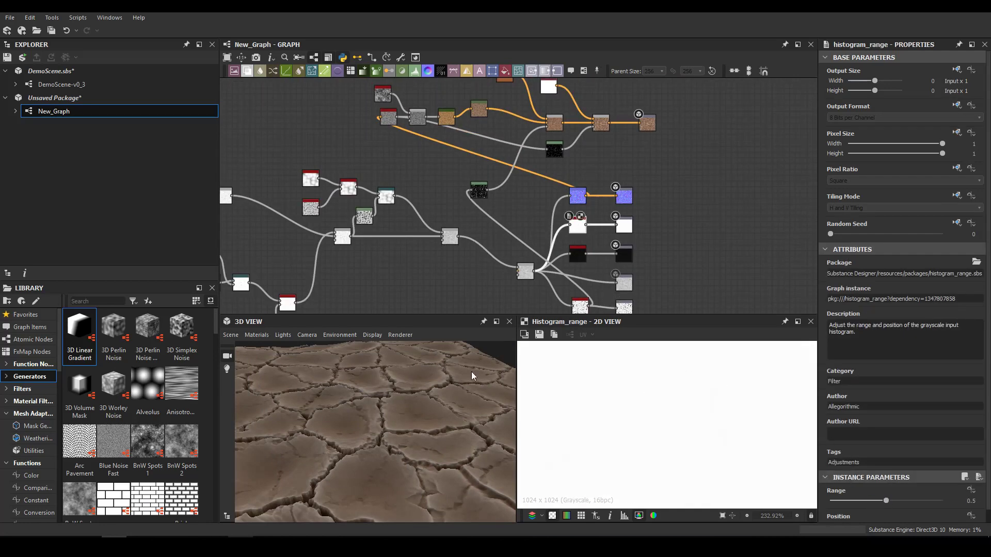
{"action": "left_click_drag", "start_coordinate": [471, 375], "coordinate": [474, 420]}
{"action": "scroll", "coordinate": [728, 440], "scroll_direction": "down", "scroll_amount": 5}
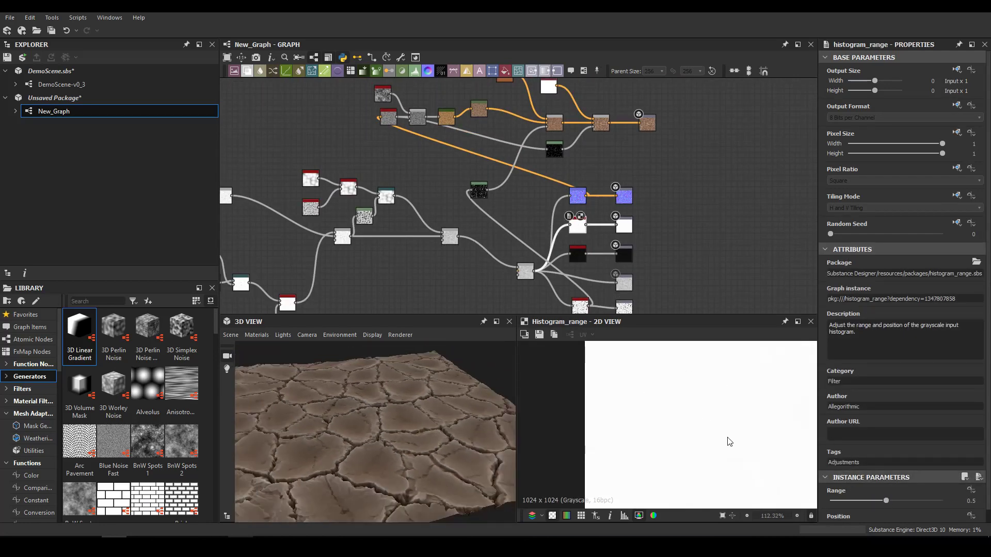
{"action": "left_click_drag", "start_coordinate": [886, 501], "coordinate": [973, 498]}
{"action": "scroll", "coordinate": [584, 222], "scroll_direction": "up", "scroll_amount": 5}
{"action": "scroll", "coordinate": [917, 429], "scroll_direction": "down", "scroll_amount": 1}
{"action": "left_click_drag", "start_coordinate": [883, 514], "coordinate": [908, 514]}
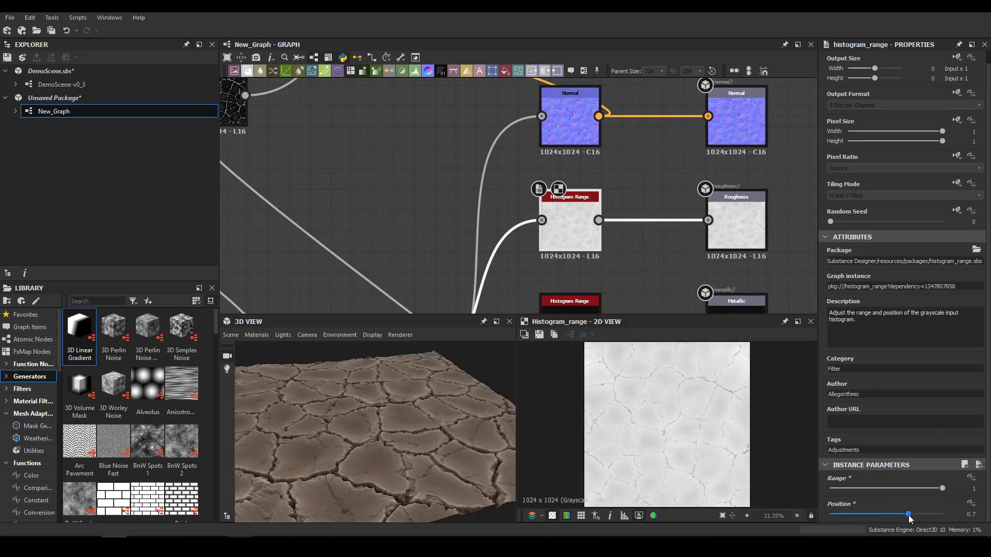
{"action": "left_click_drag", "start_coordinate": [295, 432], "coordinate": [432, 417]}
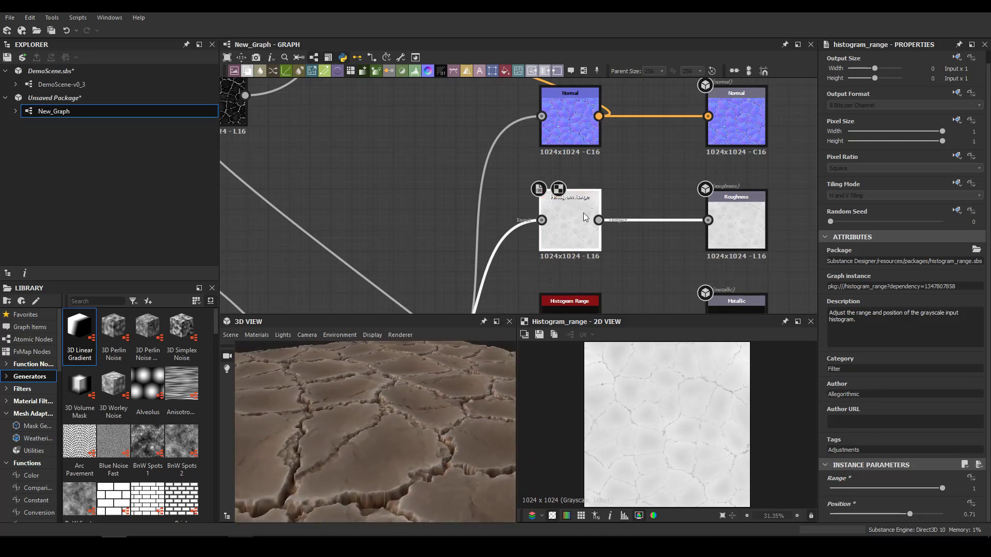
{"action": "middle_click_drag", "start_coordinate": [582, 214], "coordinate": [692, 171]}
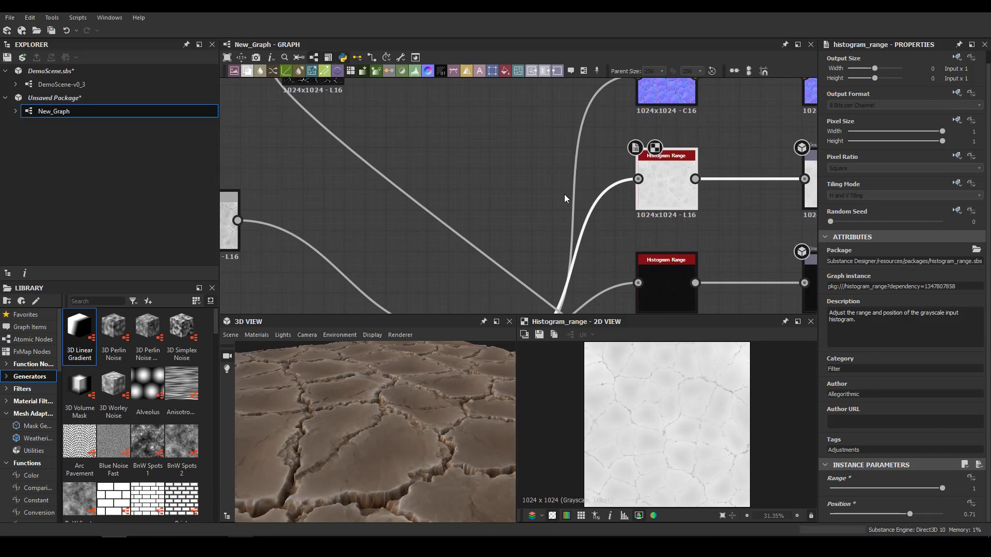
- Move all the upstream height nodes away from the final Blend to free space for a new branch
{"action": "scroll", "coordinate": [350, 373], "scroll_direction": "down", "scroll_amount": 3}
{"action": "scroll", "coordinate": [474, 185], "scroll_direction": "down", "scroll_amount": 10}
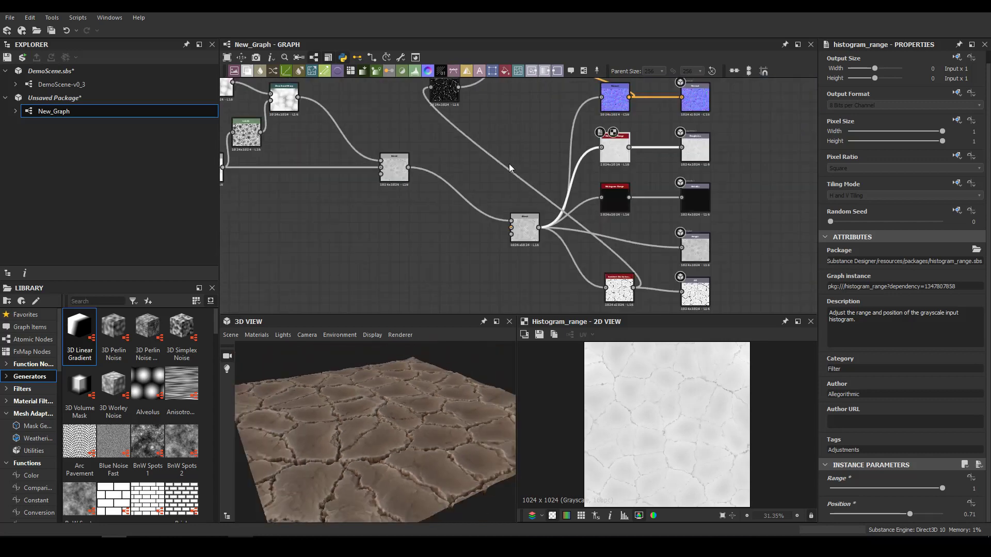
{"action": "middle_click_drag", "start_coordinate": [443, 251], "coordinate": [577, 213]}
{"action": "left_click_drag", "start_coordinate": [342, 166], "coordinate": [553, 256]}
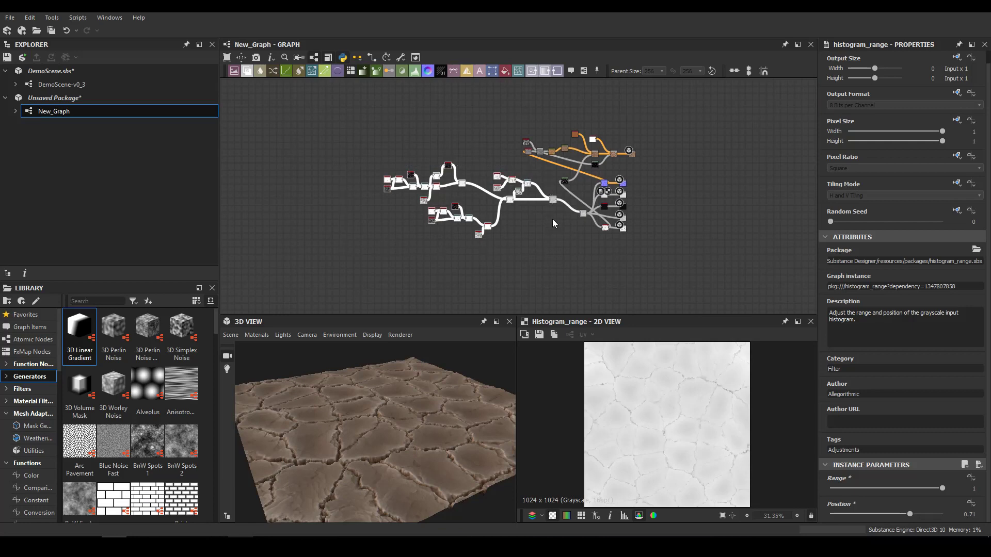
{"action": "scroll", "coordinate": [552, 207], "scroll_direction": "up", "scroll_amount": 7}
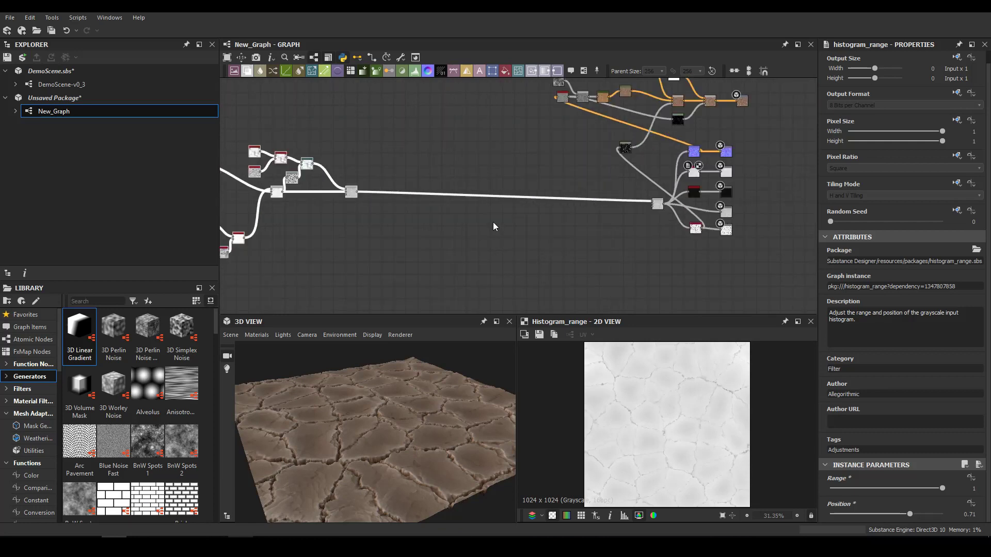
{"action": "scroll", "coordinate": [417, 237], "scroll_direction": "up", "scroll_amount": 1}
{"action": "left_click_drag", "start_coordinate": [353, 494], "coordinate": [400, 490]}
{"action": "middle_click_drag", "start_coordinate": [398, 239], "coordinate": [405, 214]}
- Add a Plasma noise node below the height chain and set its Scale to 13
{"action": "key", "text": "space"}
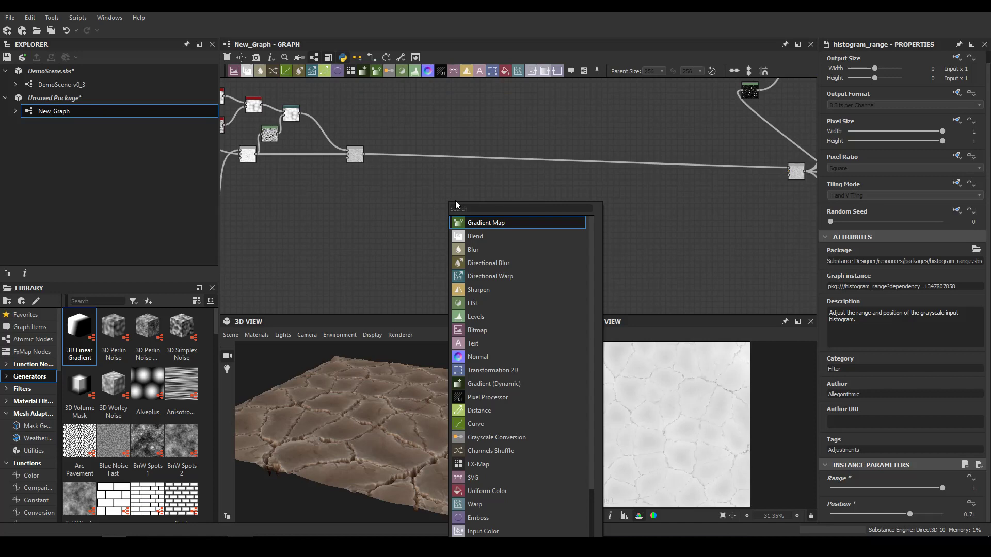
{"action": "type", "text": "pla"}
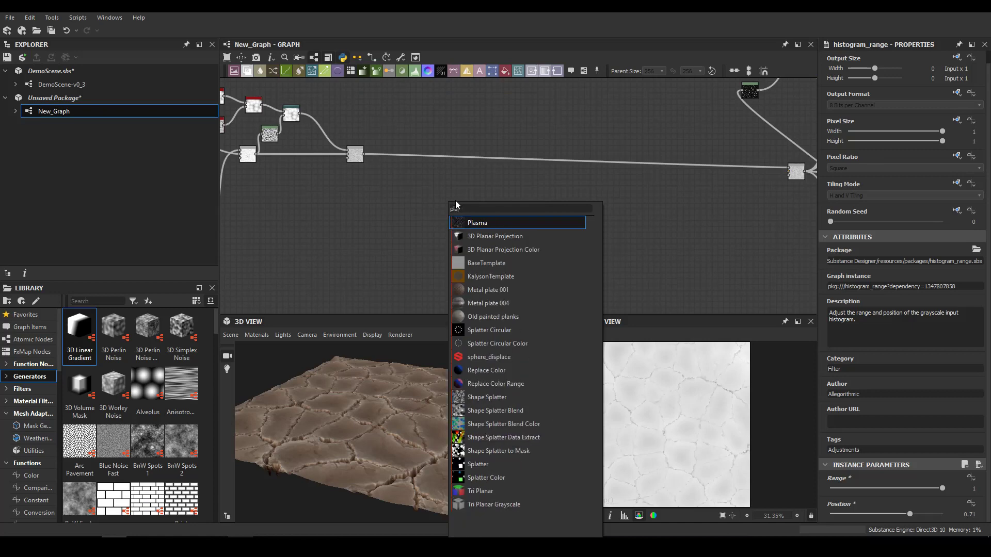
{"action": "key", "text": "Return"}
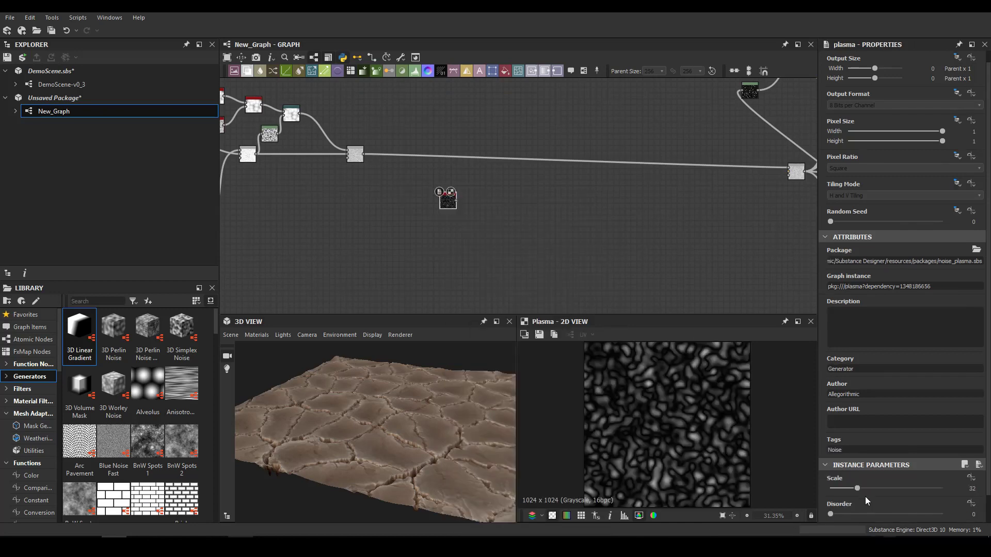
{"action": "left_click_drag", "start_coordinate": [857, 488], "coordinate": [840, 488]}
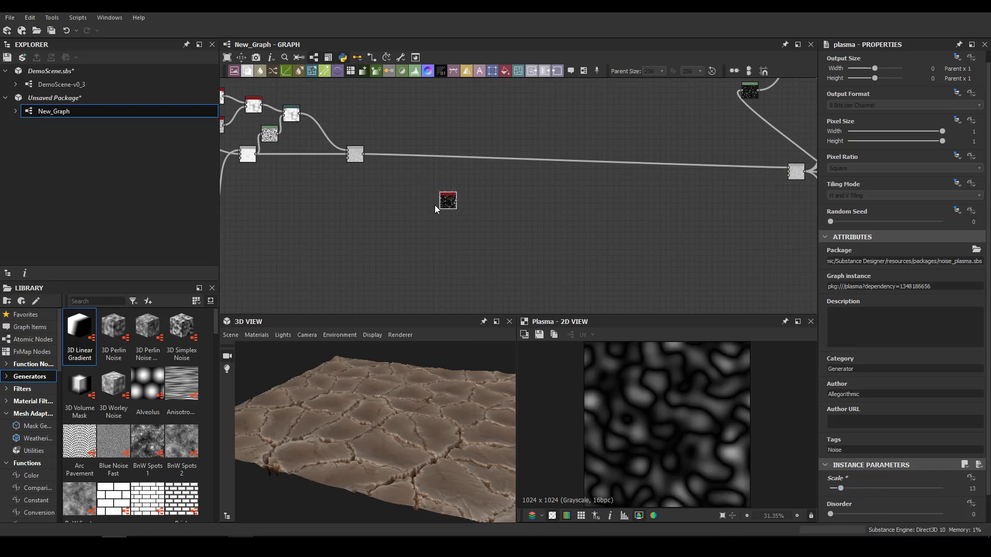
- Add a Levels node after the Plasma and invert its output
{"action": "key", "text": "space"}
{"action": "type", "text": "inv"}
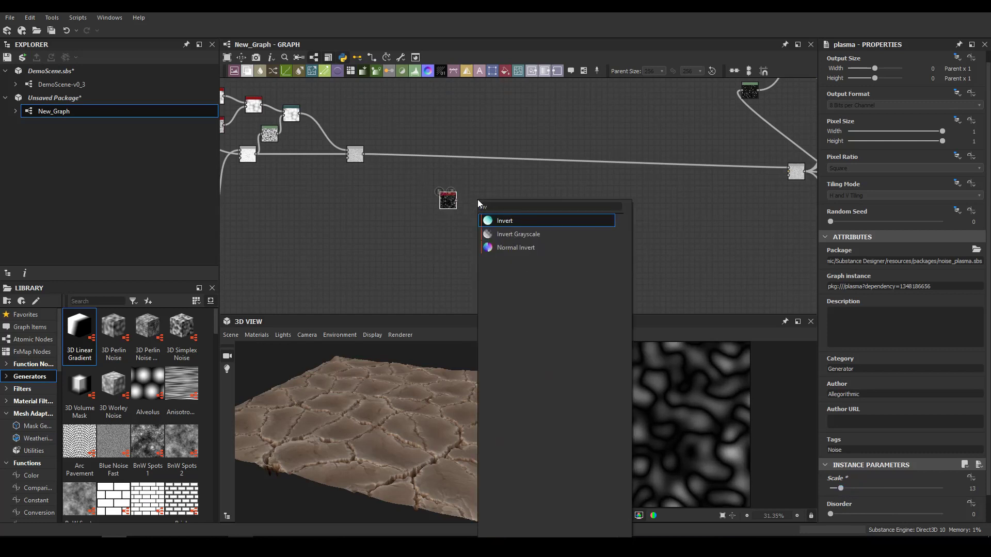
{"action": "key", "text": "BackSpace"}
{"action": "key", "text": "BackSpace"}
{"action": "key", "text": "BackSpace"}
{"action": "type", "text": "le"}
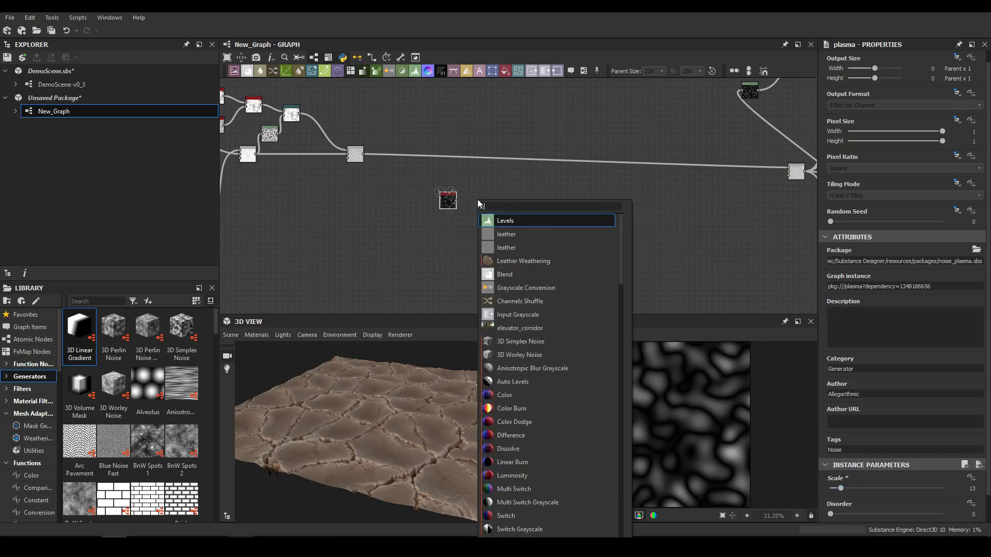
{"action": "key", "text": "Return"}
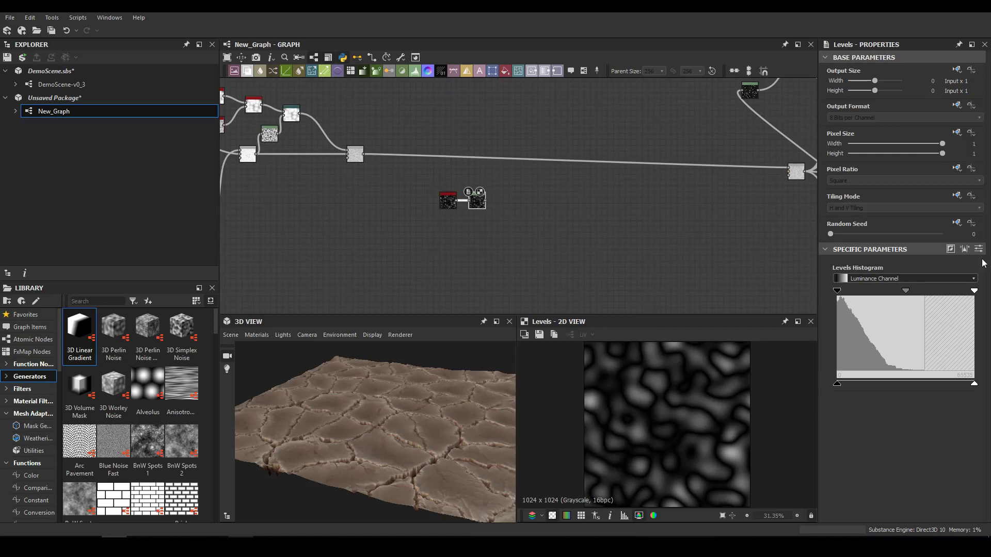
{"action": "left_click", "coordinate": [951, 250]}
- Add a Transformation 2D after the Levels, then squash the noise vertically and rotate it slightly into slanted streaks
{"action": "key", "text": "space"}
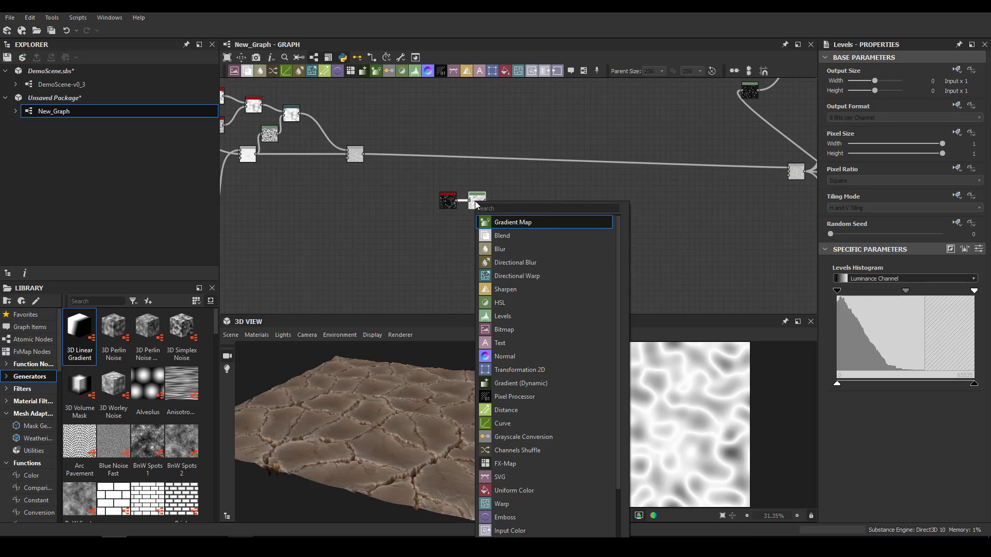
{"action": "type", "text": "trans"}
{"action": "key", "text": "Return"}
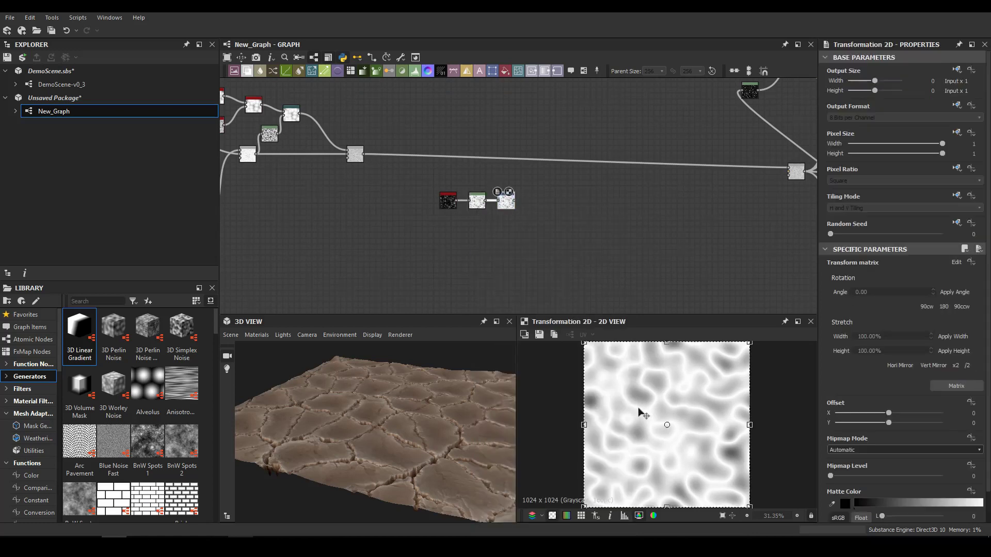
{"action": "scroll", "coordinate": [640, 413], "scroll_direction": "down", "scroll_amount": 3}
{"action": "left_click_drag", "start_coordinate": [667, 375], "coordinate": [760, 425]}
{"action": "scroll", "coordinate": [676, 434], "scroll_direction": "up", "scroll_amount": 3}
{"action": "scroll", "coordinate": [665, 395], "scroll_direction": "down", "scroll_amount": 4}
{"action": "left_click_drag", "start_coordinate": [751, 404], "coordinate": [764, 431]}
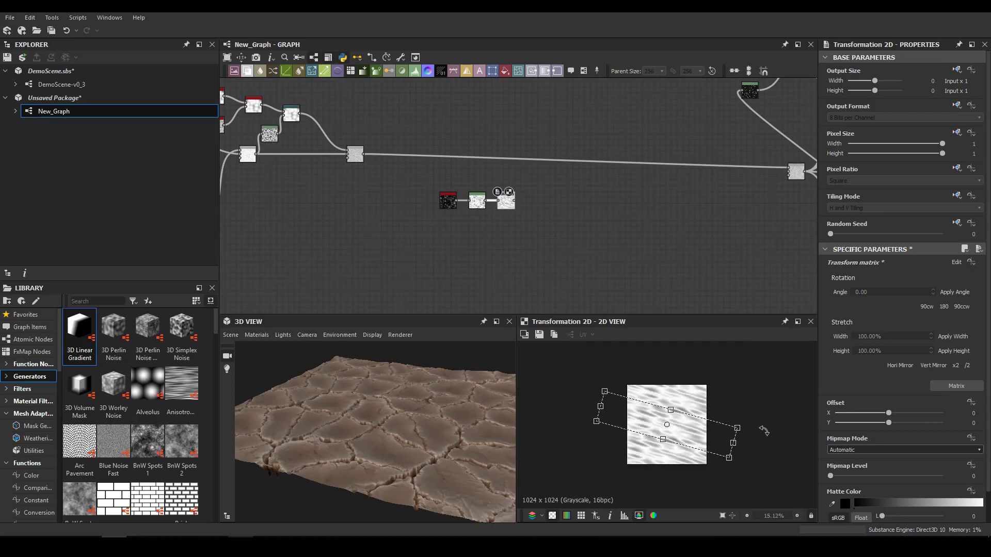
{"action": "scroll", "coordinate": [548, 283], "scroll_direction": "up", "scroll_amount": 4}
- Add a Make It Tile Photo Grayscale node after the Transformation 2D
{"action": "key", "text": "space"}
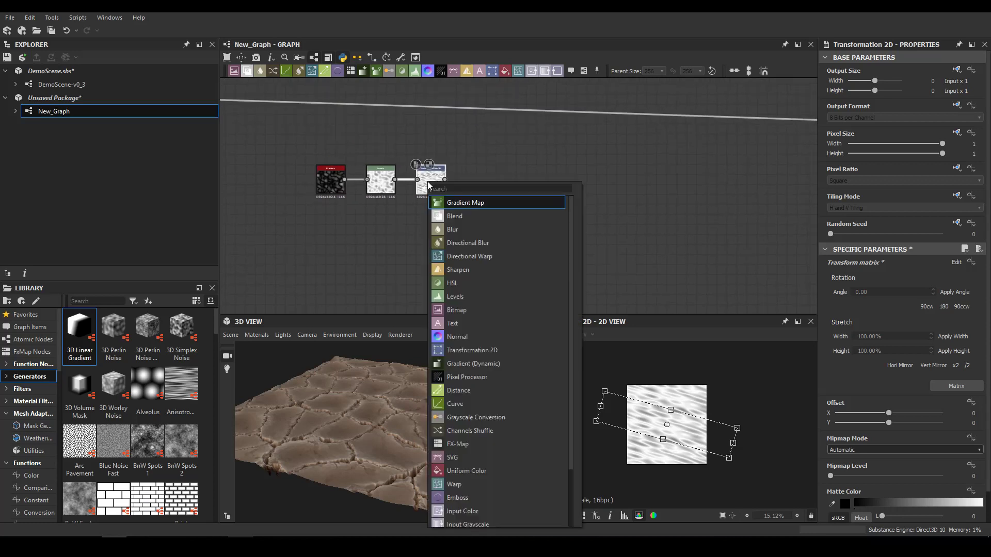
{"action": "type", "text": "mak"}
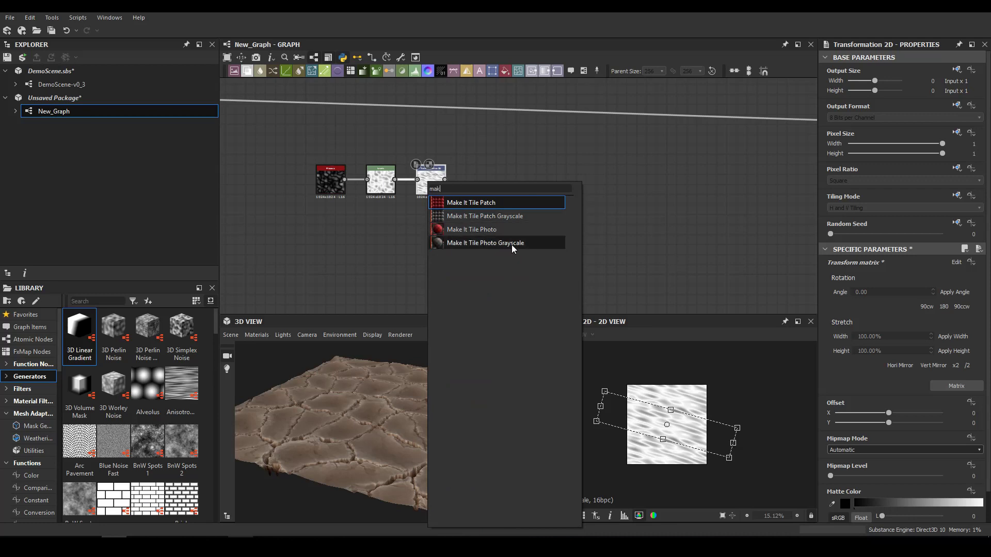
{"action": "left_click", "coordinate": [509, 244]}
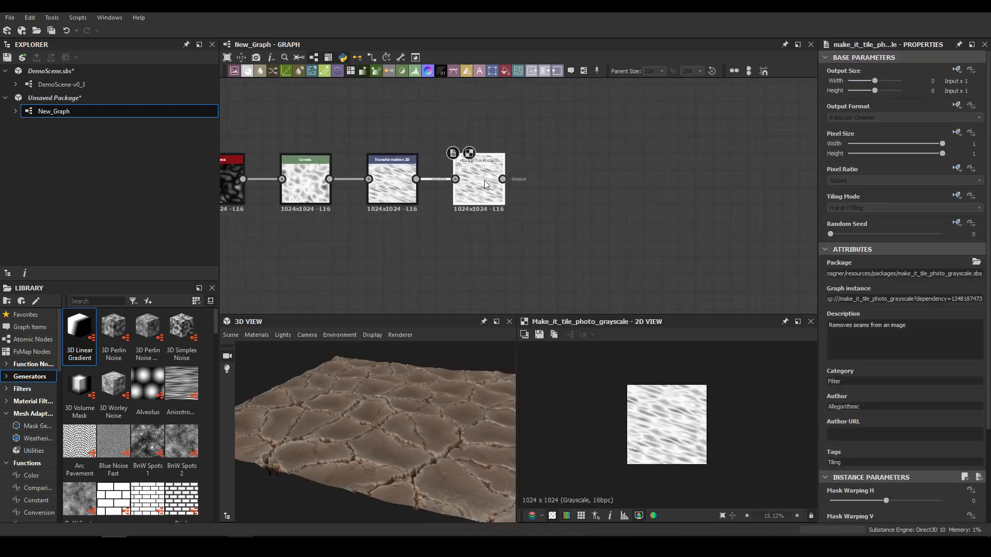
{"action": "scroll", "coordinate": [659, 434], "scroll_direction": "up", "scroll_amount": 6}
{"action": "scroll", "coordinate": [651, 431], "scroll_direction": "down", "scroll_amount": 5}
- Insert a Height Blend on the main height link, connect the Make It Tile output to Height Top, and inspect the surface in 3D
{"action": "middle_click_drag", "start_coordinate": [604, 153], "coordinate": [498, 257]}
{"action": "scroll", "coordinate": [502, 197], "scroll_direction": "down", "scroll_amount": 6}
{"action": "left_click_drag", "start_coordinate": [553, 173], "coordinate": [576, 207]}
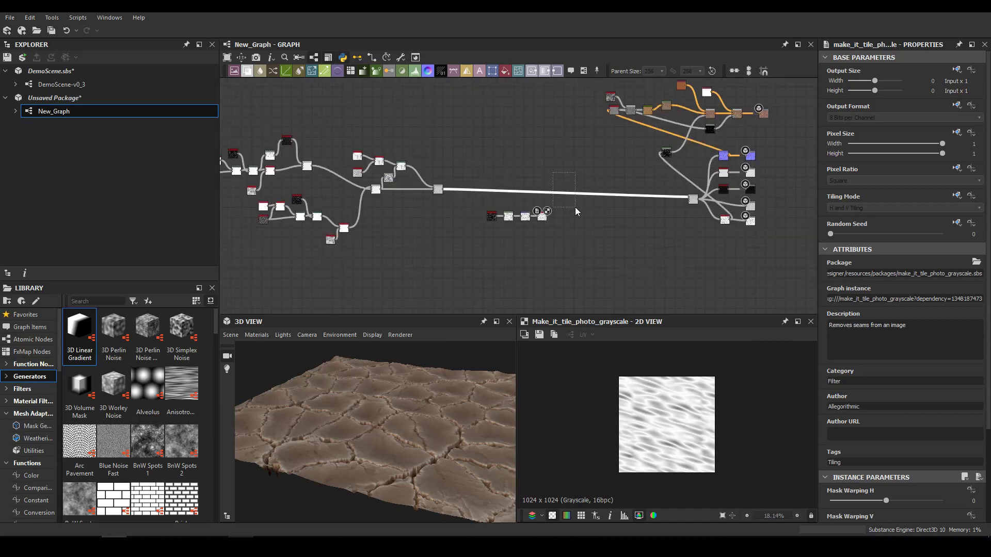
{"action": "key", "text": "space"}
{"action": "type", "text": "he"}
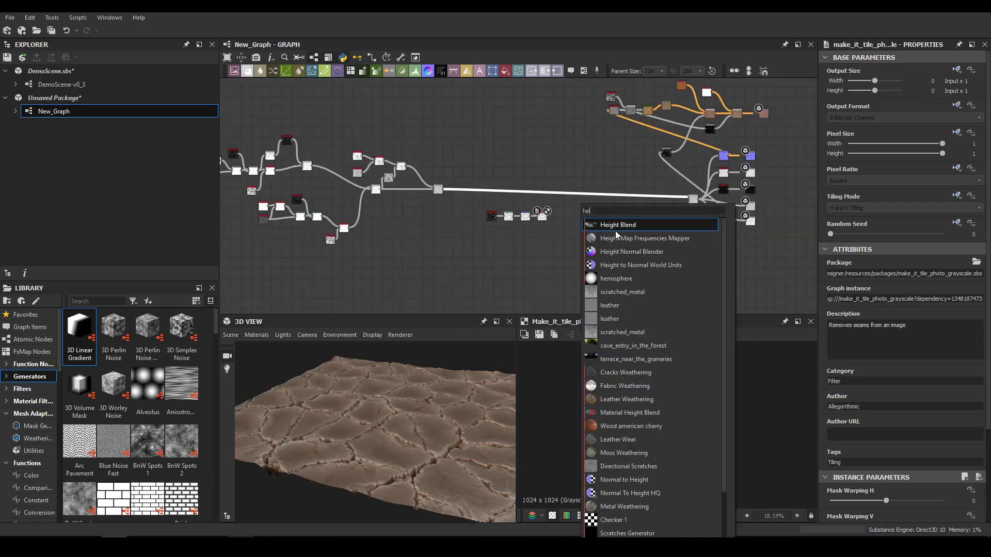
{"action": "left_click", "coordinate": [616, 230]}
{"action": "scroll", "coordinate": [571, 221], "scroll_direction": "up", "scroll_amount": 6}
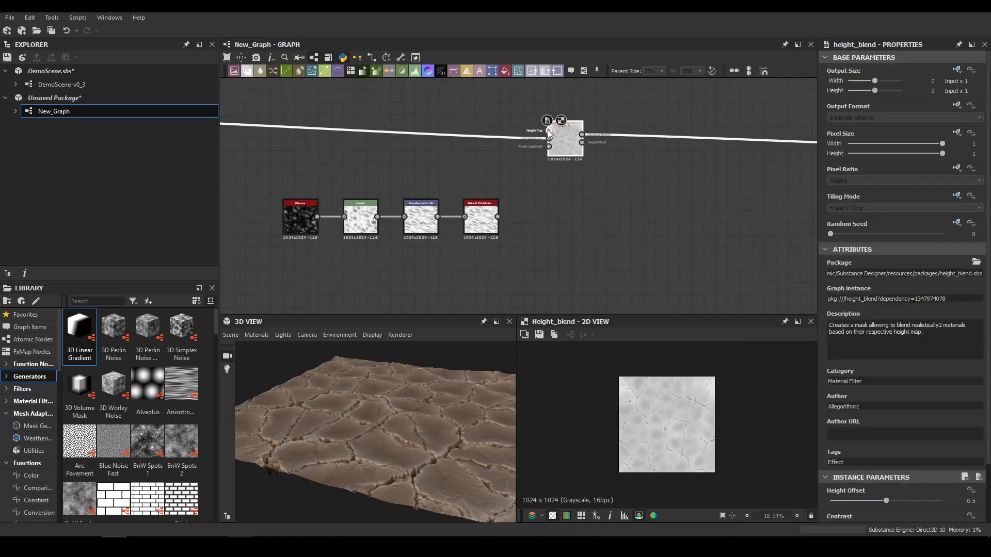
{"action": "left_click_drag", "start_coordinate": [498, 213], "coordinate": [497, 216]}
{"action": "left_click_drag", "start_coordinate": [410, 399], "coordinate": [553, 428]}
{"action": "left_click_drag", "start_coordinate": [296, 410], "coordinate": [380, 392]}
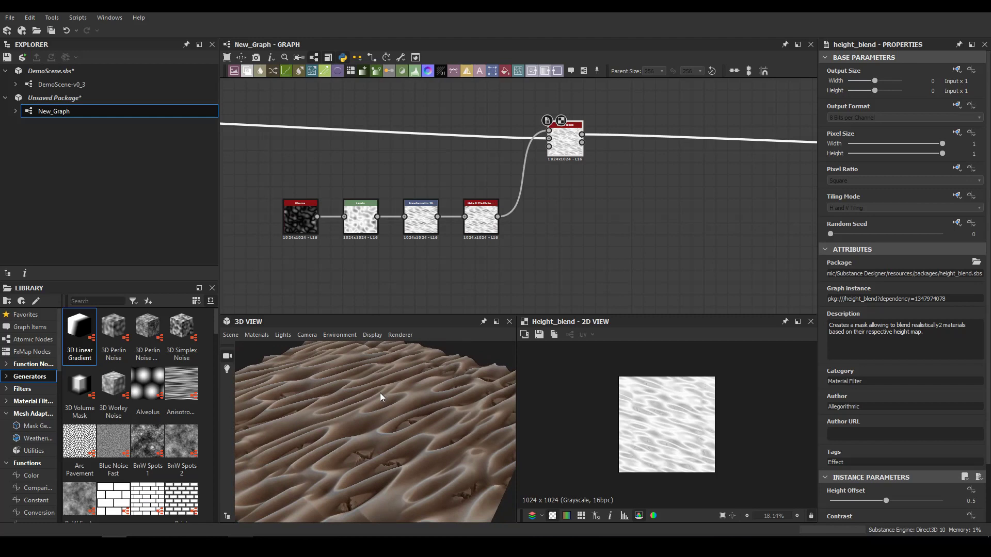
- Shift the midtone point of the Plasma's Levels slightly toward white to soften the ripples, checking the 3D surface
{"action": "middle_click_drag", "start_coordinate": [440, 282], "coordinate": [535, 264]}
{"action": "scroll", "coordinate": [485, 231], "scroll_direction": "up", "scroll_amount": 4}
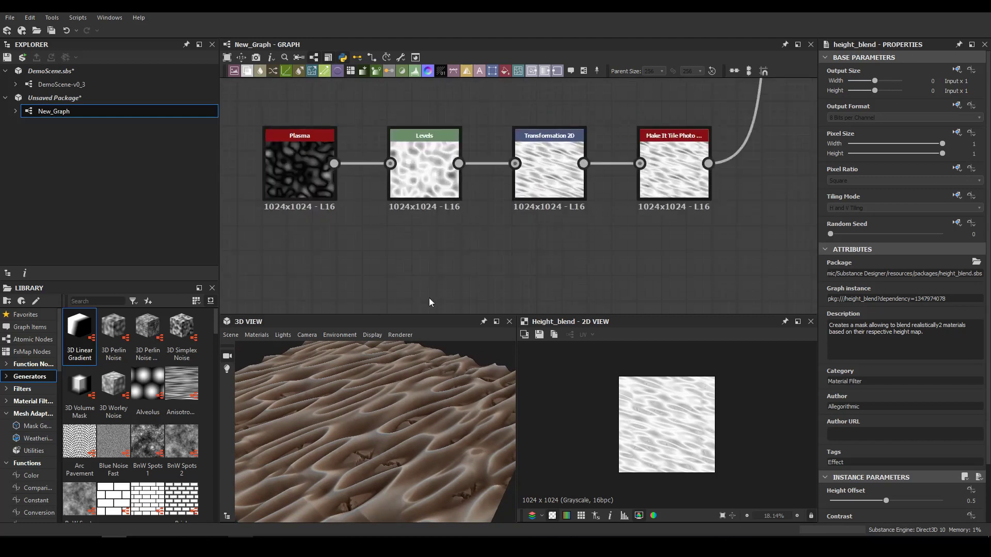
{"action": "scroll", "coordinate": [383, 455], "scroll_direction": "up", "scroll_amount": 3}
{"action": "middle_click_drag", "start_coordinate": [378, 460], "coordinate": [428, 433]}
{"action": "double_click", "coordinate": [424, 154]}
{"action": "scroll", "coordinate": [654, 431], "scroll_direction": "up", "scroll_amount": 5}
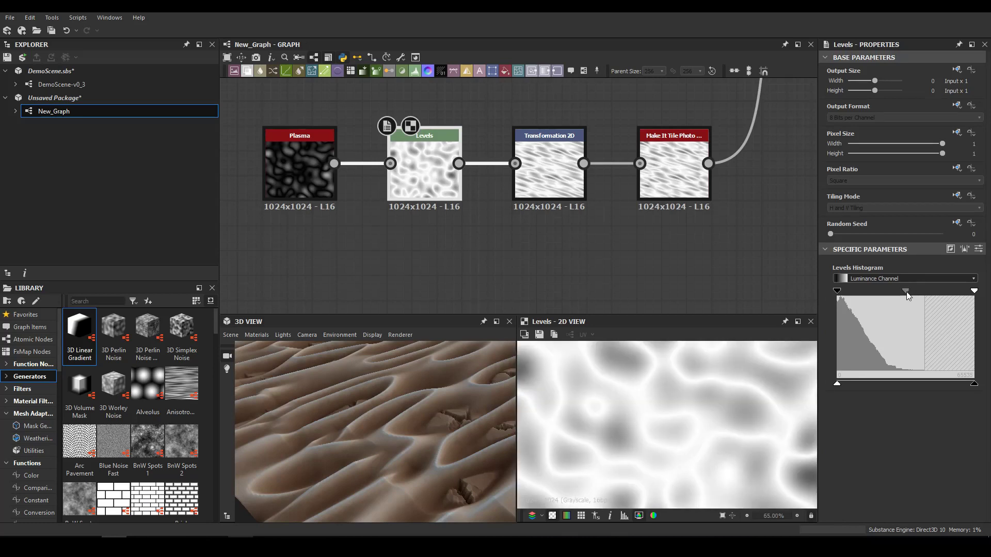
{"action": "left_click_drag", "start_coordinate": [904, 293], "coordinate": [913, 293]}
{"action": "left_click_drag", "start_coordinate": [368, 446], "coordinate": [487, 399]}
- Move the Height Blend up, add a Gradient Map beside it and connect the Make It Tile output to it
{"action": "middle_click_drag", "start_coordinate": [554, 225], "coordinate": [519, 274]}
{"action": "scroll", "coordinate": [519, 273], "scroll_direction": "down", "scroll_amount": 5}
{"action": "middle_click_drag", "start_coordinate": [559, 184], "coordinate": [464, 182]}
{"action": "middle_click_drag", "start_coordinate": [519, 228], "coordinate": [517, 177]}
{"action": "scroll", "coordinate": [517, 177], "scroll_direction": "up", "scroll_amount": 4}
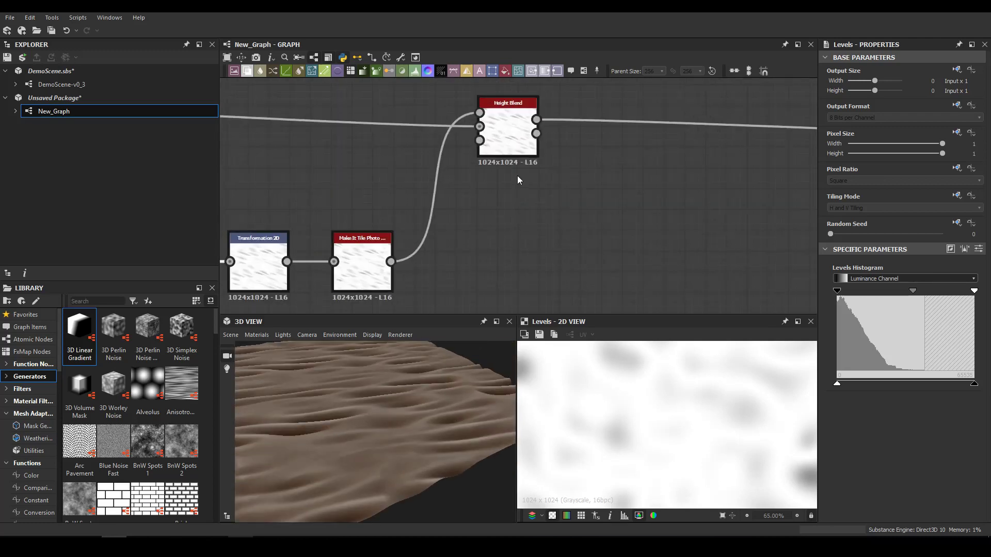
{"action": "left_click_drag", "start_coordinate": [519, 138], "coordinate": [549, 87]}
{"action": "key", "text": "space"}
{"action": "type", "text": "gra"}
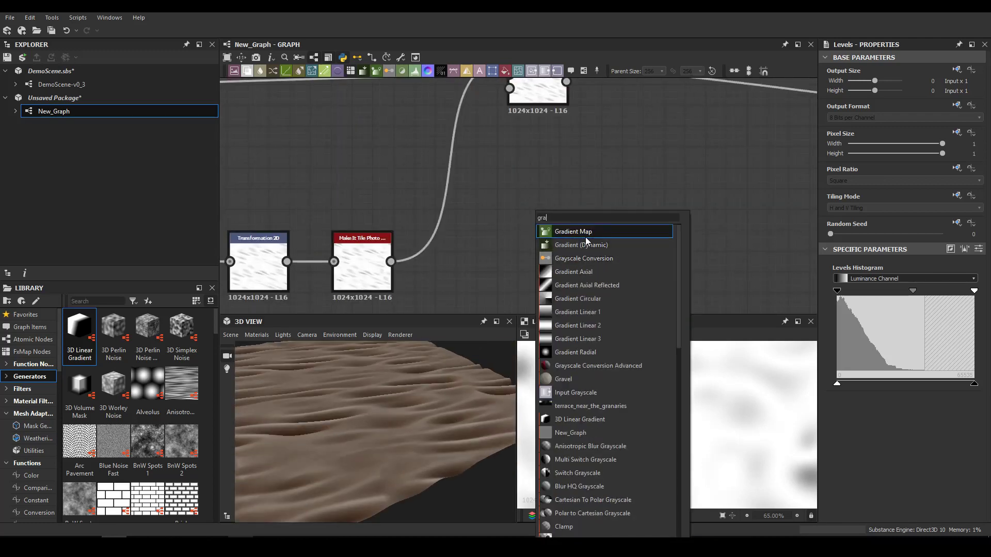
{"action": "left_click", "coordinate": [586, 235]}
{"action": "left_click_drag", "start_coordinate": [392, 261], "coordinate": [671, 222]}
- Insert a Blend node between the Make It Tile node and the Gradient Map
{"action": "key", "text": "space"}
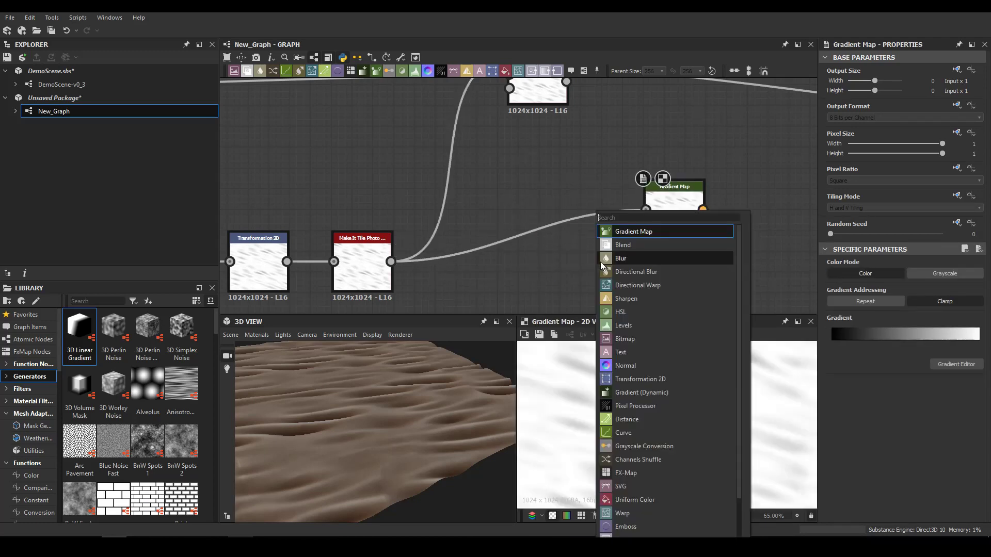
{"action": "middle_click_drag", "start_coordinate": [517, 213], "coordinate": [515, 146]}
{"action": "key", "text": "space"}
{"action": "type", "text": "b"}
{"action": "key", "text": "Return"}
- Add a Fractal Sum Base noise and connect it to the new Blend's foreground input
{"action": "key", "text": "space"}
{"action": "type", "text": "fra"}
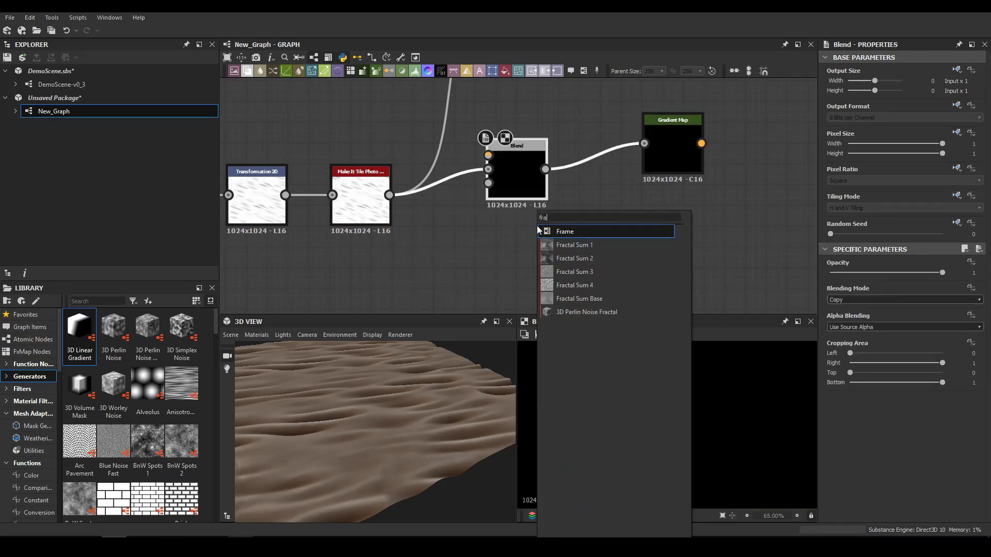
{"action": "left_click", "coordinate": [583, 299]}
{"action": "left_click_drag", "start_coordinate": [586, 171], "coordinate": [406, 280]}
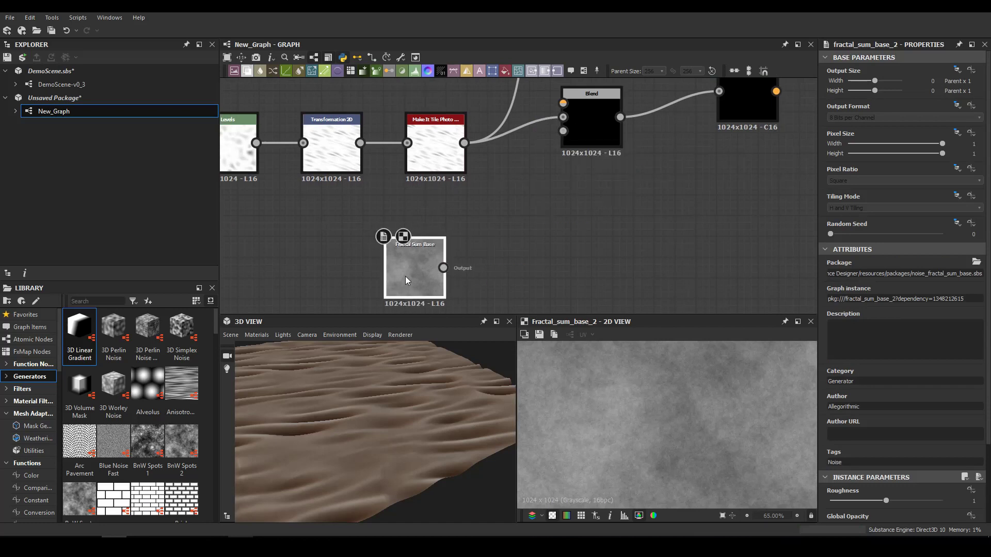
{"action": "left_click_drag", "start_coordinate": [587, 111], "coordinate": [443, 268]}
- Set the new Blend's blending mode to Subtract and reduce its opacity
{"action": "left_click", "coordinate": [598, 194]}
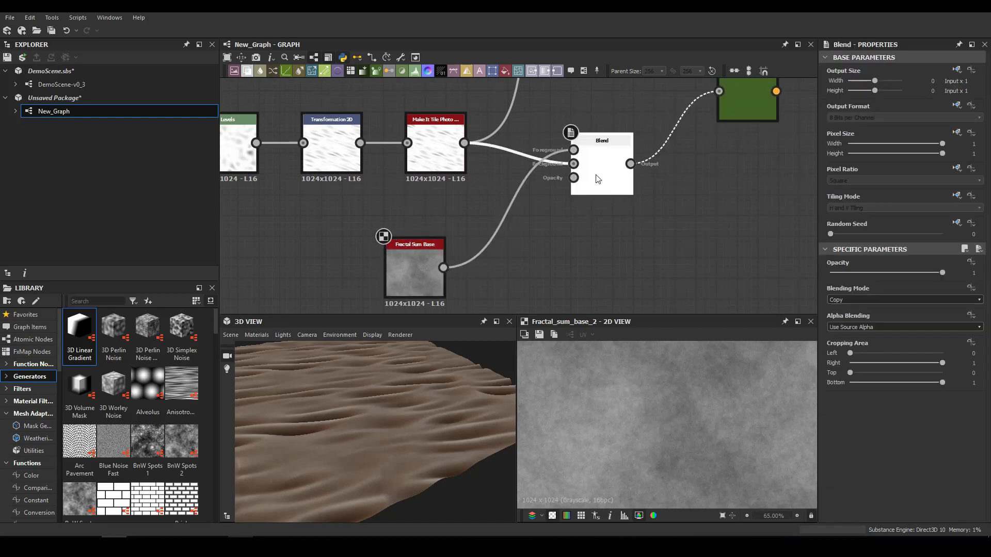
{"action": "double_click", "coordinate": [597, 178]}
{"action": "left_click", "coordinate": [847, 301]}
{"action": "left_click", "coordinate": [849, 324]}
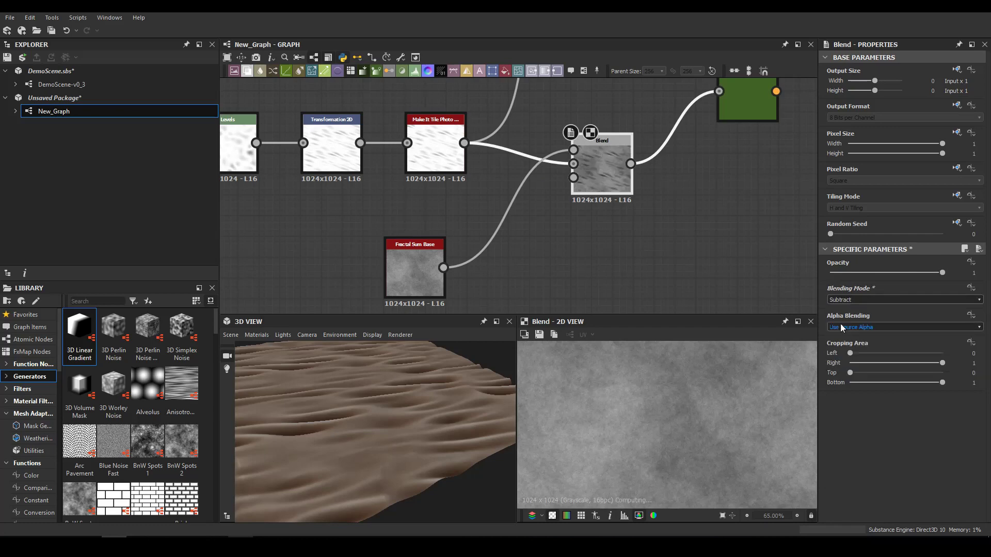
{"action": "mouse_move", "coordinate": [886, 273]}
{"action": "left_mouse_down"}
{"action": "mouse_move", "coordinate": [846, 273]}
{"action": "mouse_move", "coordinate": [887, 272]}
{"action": "left_mouse_up"}
- Recolor the Gradient Map's black key to orange-brown, leaving only that key and the white one in the gradient
{"action": "middle_click_drag", "start_coordinate": [774, 111], "coordinate": [624, 175]}
{"action": "double_click", "coordinate": [623, 175]}
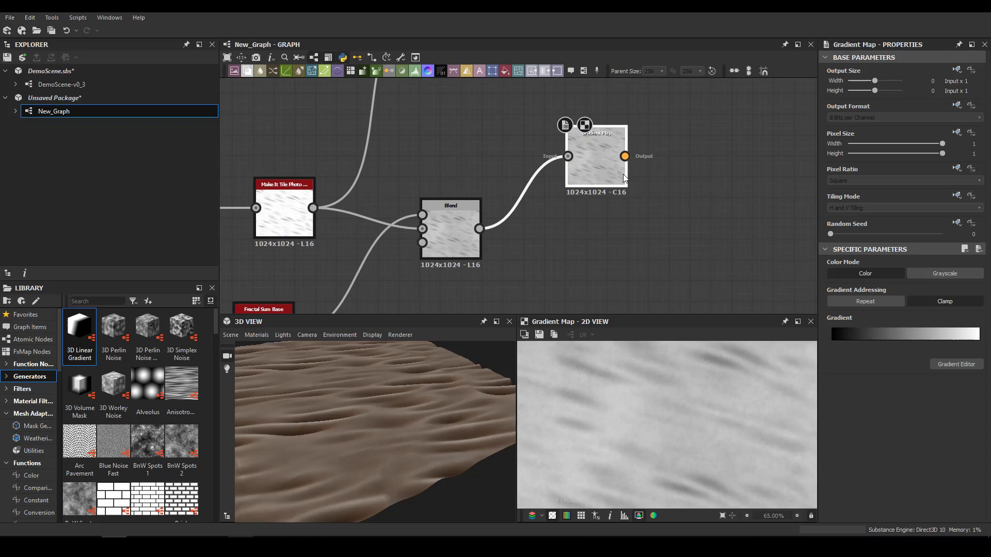
{"action": "left_click", "coordinate": [832, 339]}
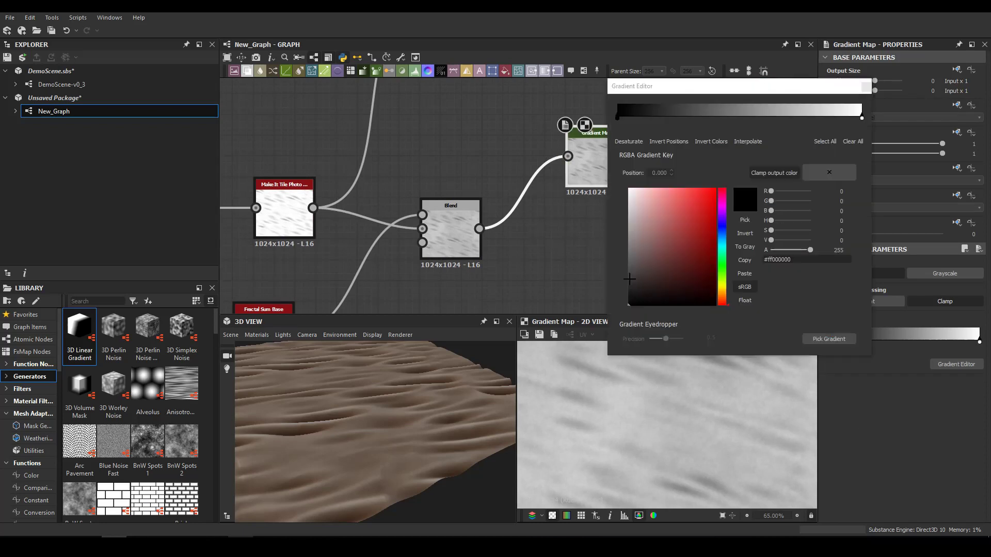
{"action": "left_click_drag", "start_coordinate": [677, 258], "coordinate": [689, 223]}
{"action": "left_click", "coordinate": [769, 117]}
{"action": "left_click_drag", "start_coordinate": [652, 261], "coordinate": [720, 253]}
{"action": "left_click", "coordinate": [709, 262]}
{"action": "left_click_drag", "start_coordinate": [767, 120], "coordinate": [608, 79]}
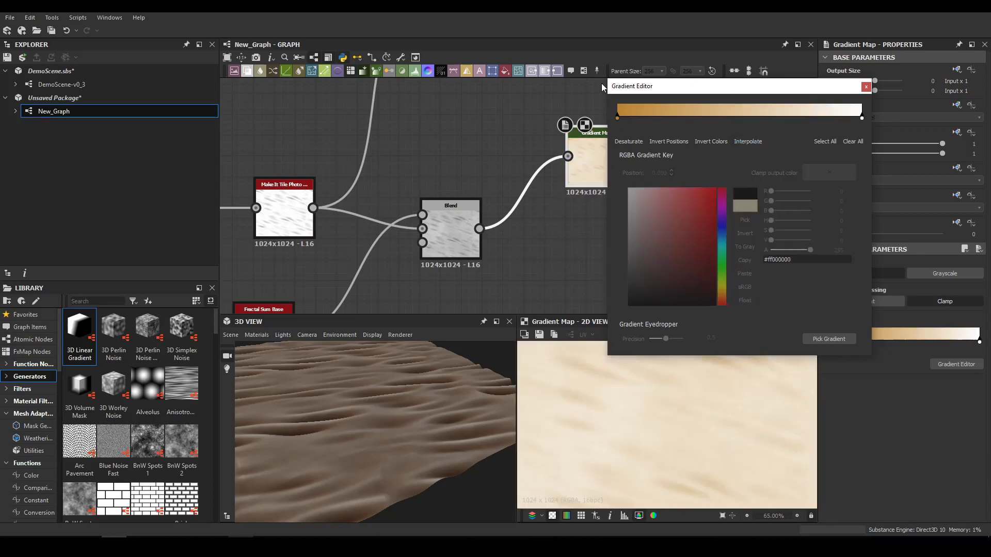
- Move the orange-brown key to about three quarters along the gradient and remove the extra lighter orange key
{"action": "left_click_drag", "start_coordinate": [618, 118], "coordinate": [770, 126]}
{"action": "left_click", "coordinate": [812, 117]}
{"action": "mouse_move", "coordinate": [690, 221]}
{"action": "left_mouse_down"}
{"action": "mouse_move", "coordinate": [661, 254]}
{"action": "mouse_move", "coordinate": [685, 235]}
{"action": "mouse_move", "coordinate": [633, 227]}
{"action": "mouse_move", "coordinate": [692, 224]}
{"action": "mouse_move", "coordinate": [695, 207]}
{"action": "left_mouse_up"}
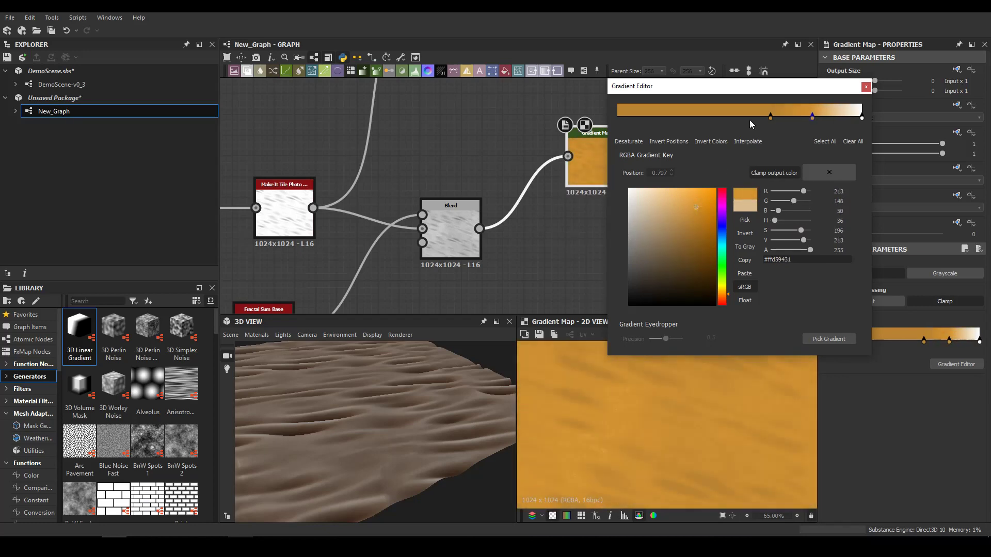
{"action": "left_click_drag", "start_coordinate": [770, 116], "coordinate": [837, 117]}
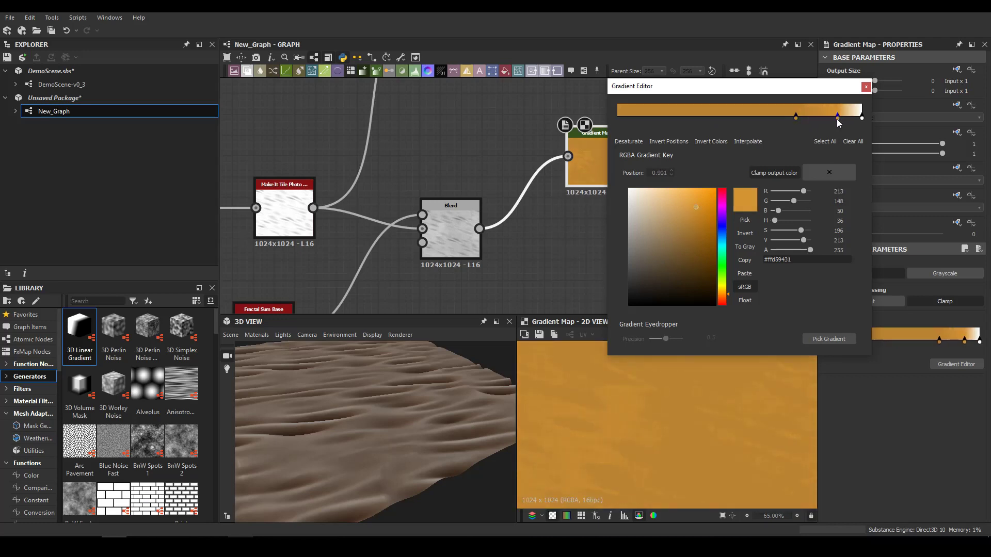
{"action": "key", "text": "Delete"}
{"action": "scroll", "coordinate": [614, 400], "scroll_direction": "down", "scroll_amount": 3}
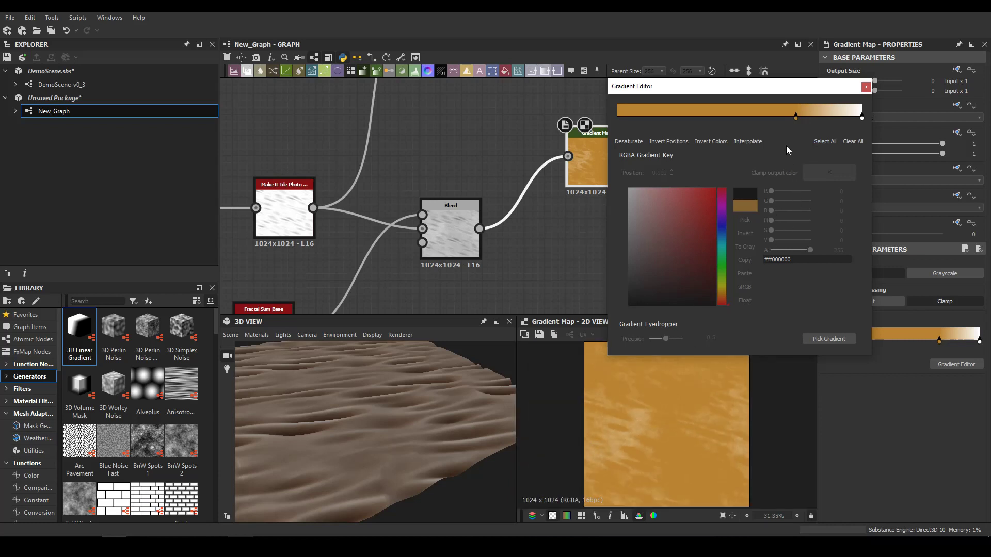
- Move the gradient's orange-brown key to about position 0.677 and close the Gradient Editor
{"action": "mouse_move", "coordinate": [796, 118]}
{"action": "left_mouse_down"}
{"action": "mouse_move", "coordinate": [776, 119]}
{"action": "mouse_move", "coordinate": [784, 122]}
{"action": "left_mouse_up"}
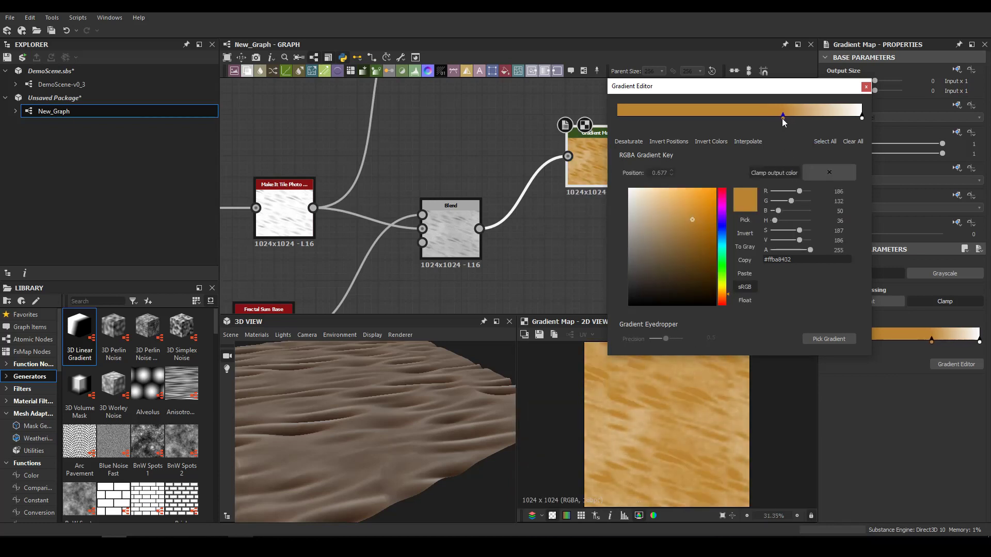
{"action": "left_click", "coordinate": [866, 87]}
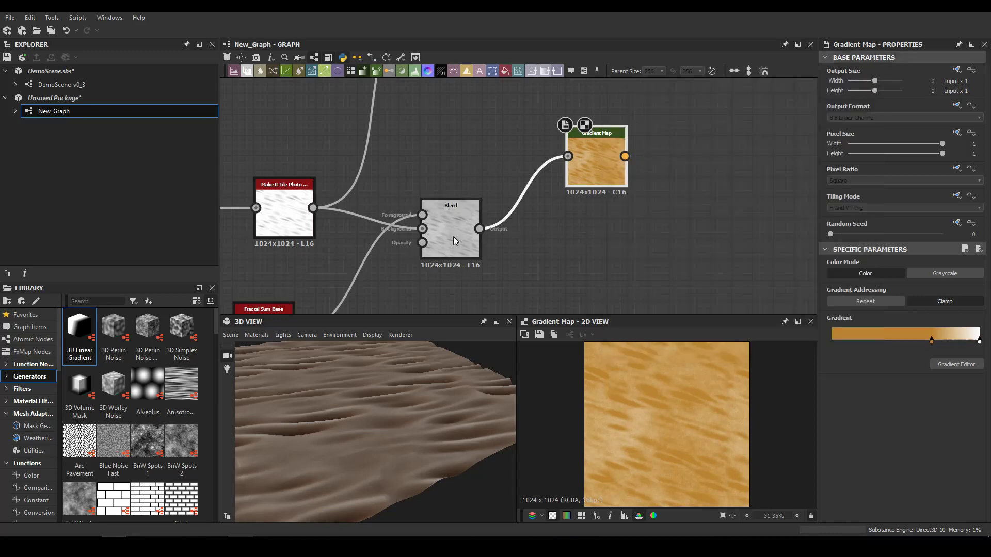
{"action": "scroll", "coordinate": [450, 202], "scroll_direction": "down", "scroll_amount": 7}
{"action": "scroll", "coordinate": [487, 173], "scroll_direction": "up", "scroll_amount": 2}
{"action": "middle_click_drag", "start_coordinate": [485, 178], "coordinate": [341, 279]}
{"action": "scroll", "coordinate": [469, 152], "scroll_direction": "down", "scroll_amount": 3}
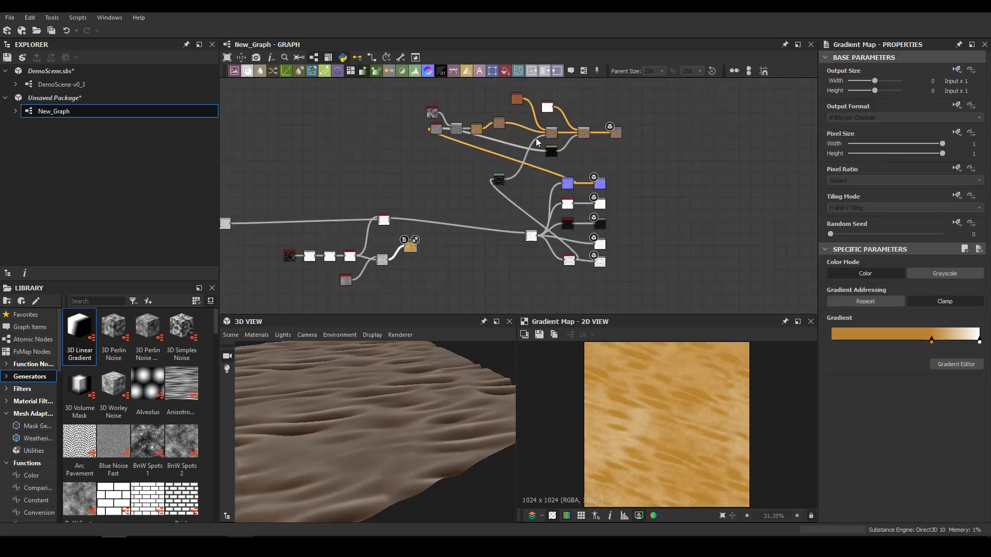
{"action": "key", "text": "space"}
{"action": "key", "text": "Return"}
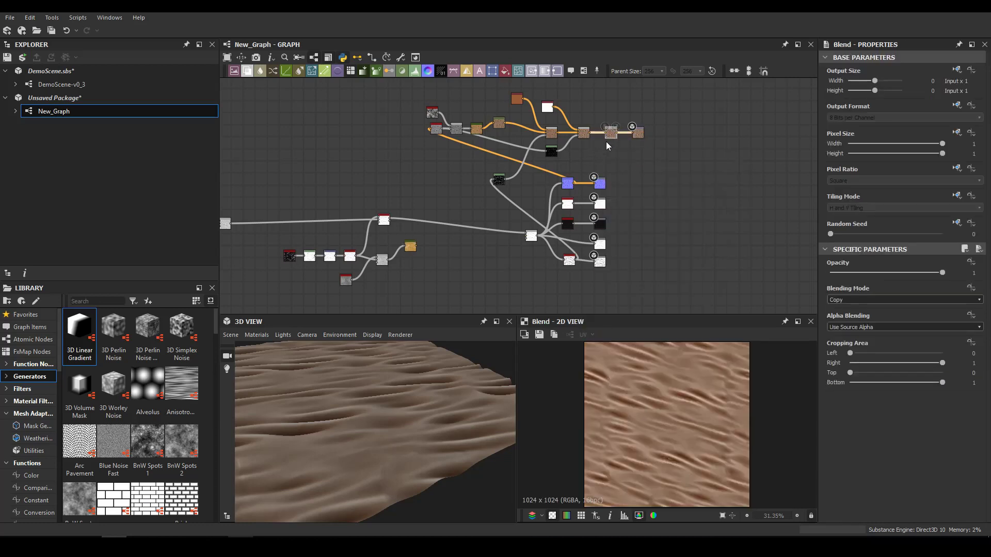
{"action": "key", "text": "ctrl+z"}
- Insert a Blend node directly after the HSL node in the ground's base color chain
{"action": "scroll", "coordinate": [507, 129], "scroll_direction": "up", "scroll_amount": 2}
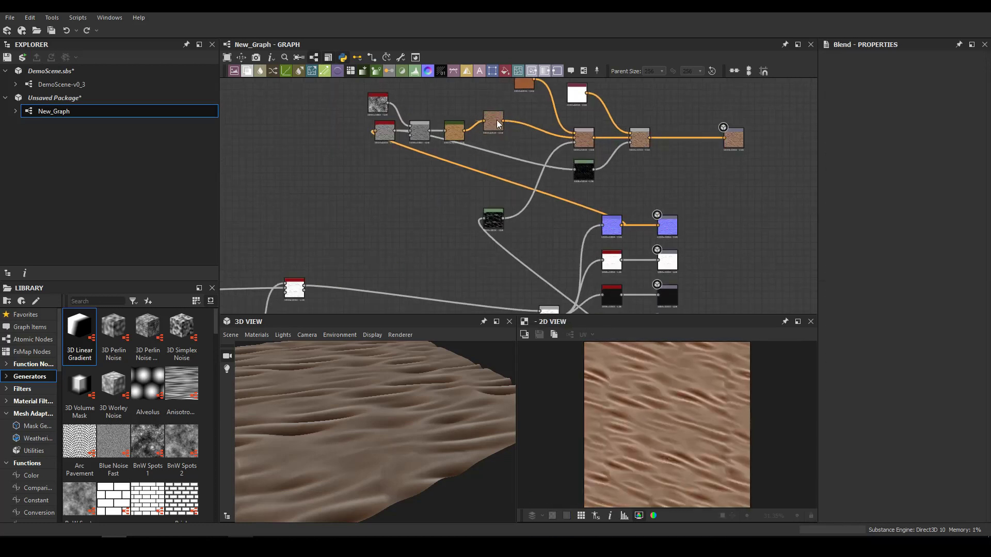
{"action": "left_click_drag", "start_coordinate": [493, 135], "coordinate": [502, 125]}
{"action": "left_click", "coordinate": [522, 137]}
{"action": "key", "text": "space"}
{"action": "key", "text": "Return"}
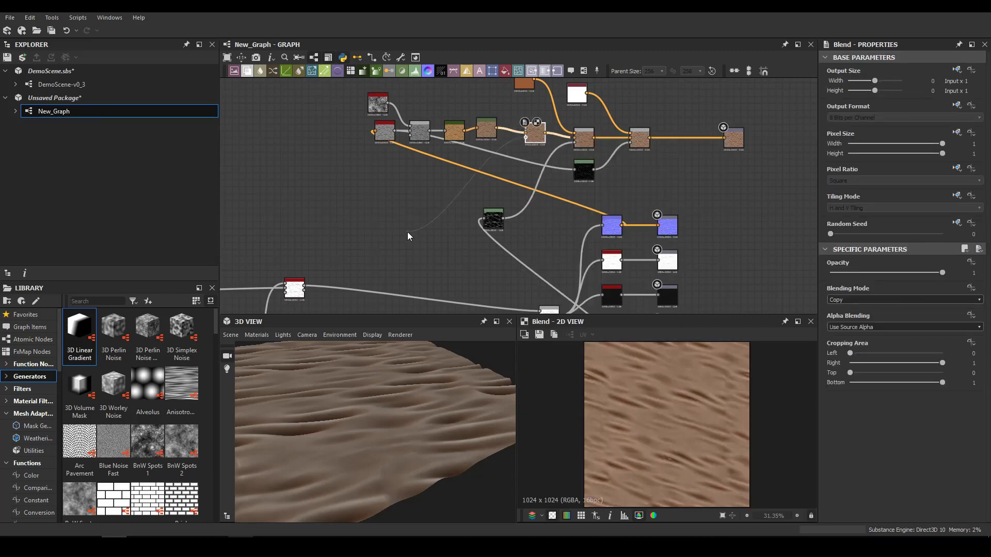
- Connect the Height Blend's Height Mask output to the opacity input of the new color Blend
{"action": "middle_click_drag", "start_coordinate": [408, 231], "coordinate": [453, 214]}
{"action": "left_click_drag", "start_coordinate": [361, 275], "coordinate": [351, 275]}
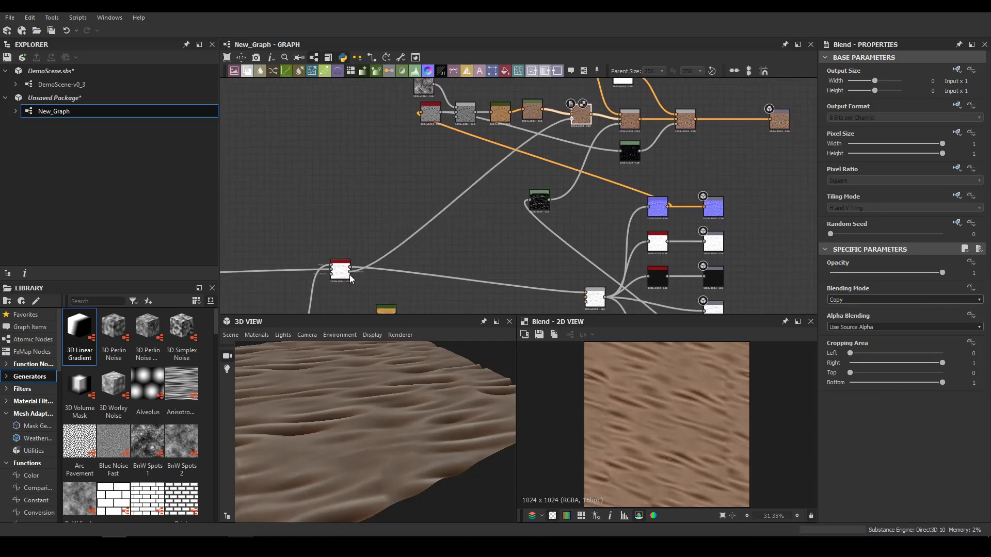
{"action": "scroll", "coordinate": [382, 258], "scroll_direction": "up", "scroll_amount": 4}
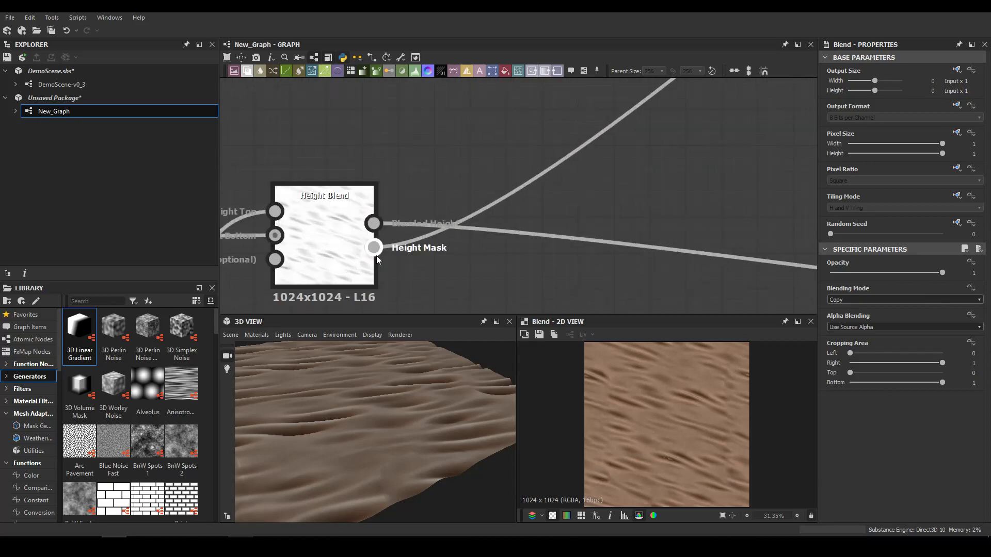
{"action": "scroll", "coordinate": [396, 240], "scroll_direction": "down", "scroll_amount": 2}
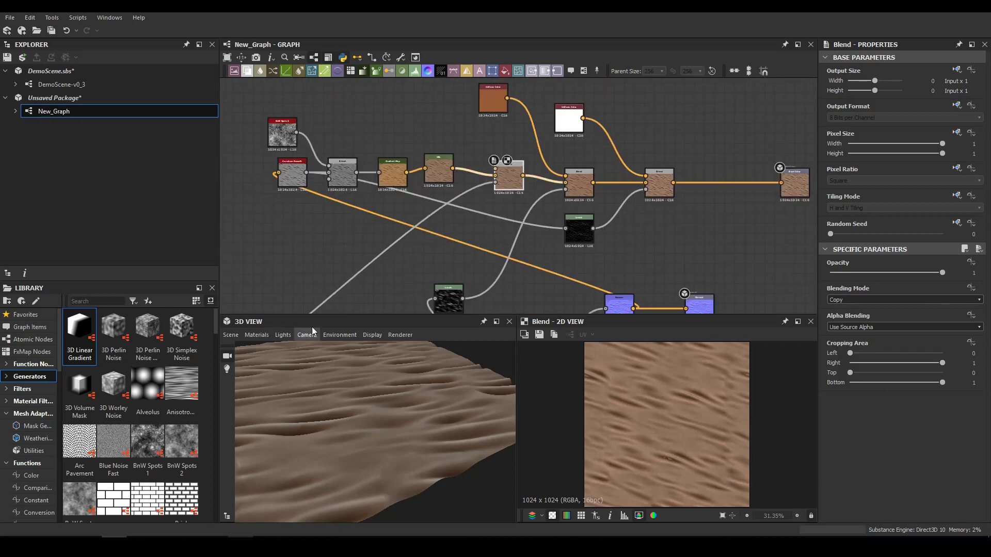
{"action": "scroll", "coordinate": [457, 175], "scroll_direction": "up", "scroll_amount": 4}
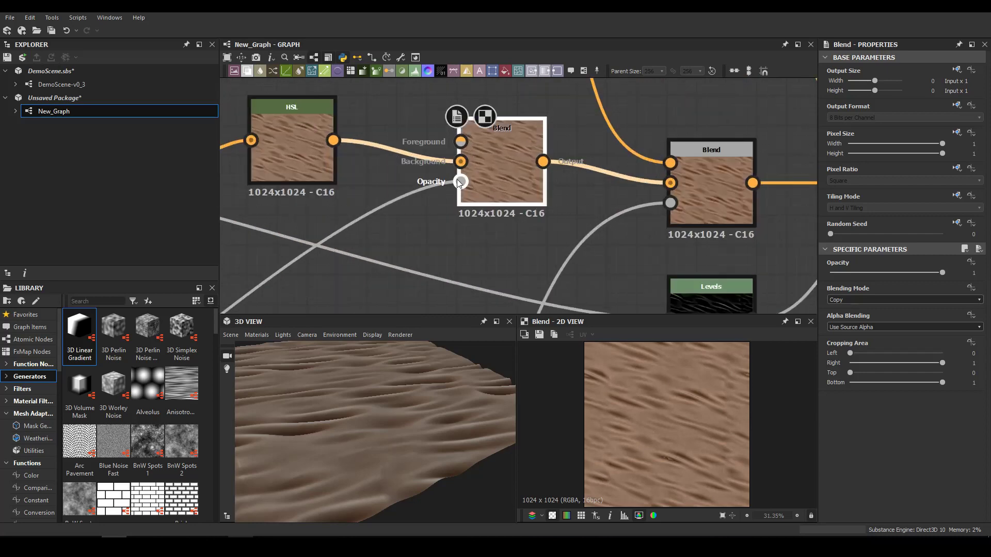
{"action": "scroll", "coordinate": [459, 180], "scroll_direction": "down", "scroll_amount": 4}
{"action": "scroll", "coordinate": [458, 178], "scroll_direction": "down", "scroll_amount": 3}
- Move the sand's Gradient Map closer to the color chain and connect it to the new Blend's foreground input
{"action": "middle_click_drag", "start_coordinate": [459, 178], "coordinate": [525, 77]}
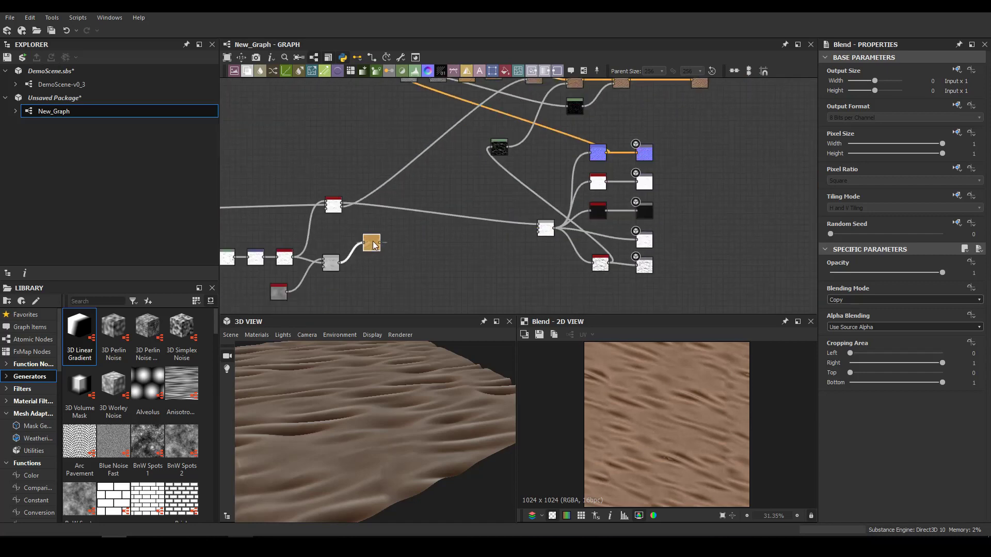
{"action": "scroll", "coordinate": [375, 196], "scroll_direction": "down", "scroll_amount": 2}
{"action": "scroll", "coordinate": [491, 158], "scroll_direction": "up", "scroll_amount": 4}
{"action": "left_click_drag", "start_coordinate": [413, 211], "coordinate": [315, 261]}
{"action": "left_click", "coordinate": [306, 262]}
- Set the Height Blend's height offset to 0.35 and its contrast to 1
{"action": "middle_click_drag", "start_coordinate": [520, 187], "coordinate": [762, 21]}
{"action": "double_click", "coordinate": [459, 176]}
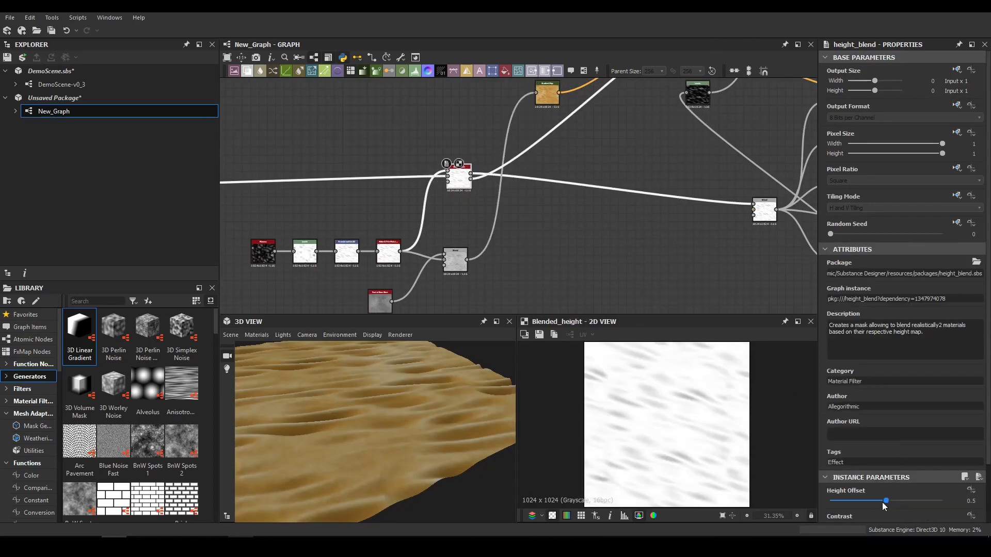
{"action": "left_click_drag", "start_coordinate": [885, 504], "coordinate": [871, 505]}
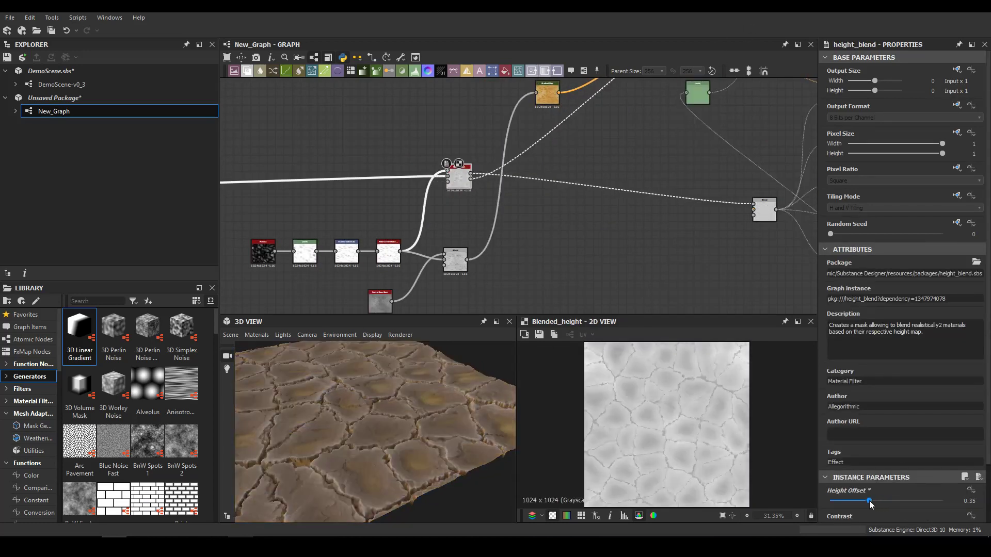
{"action": "scroll", "coordinate": [942, 505], "scroll_direction": "down", "scroll_amount": 2}
{"action": "left_click_drag", "start_coordinate": [931, 461], "coordinate": [944, 461]}
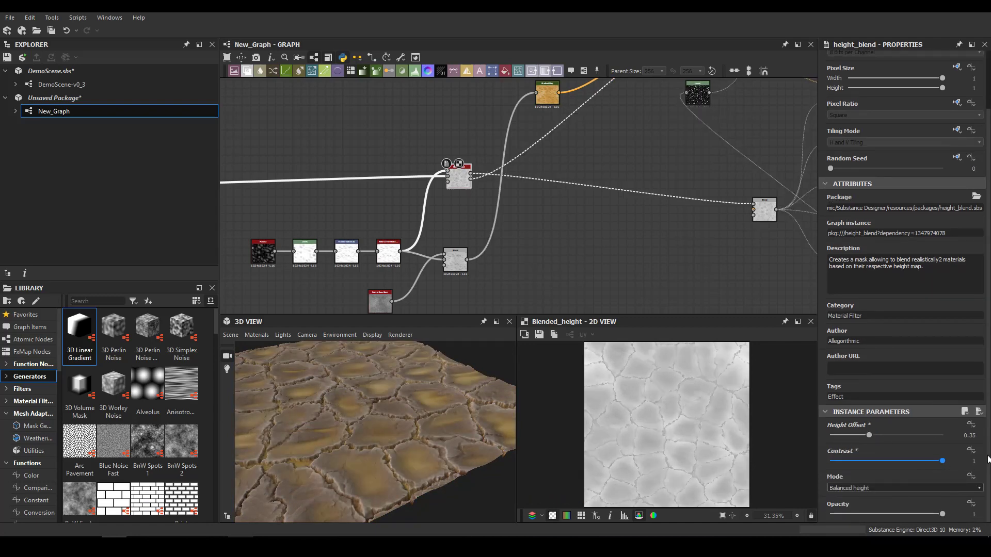
{"action": "left_click_drag", "start_coordinate": [320, 464], "coordinate": [361, 462]}
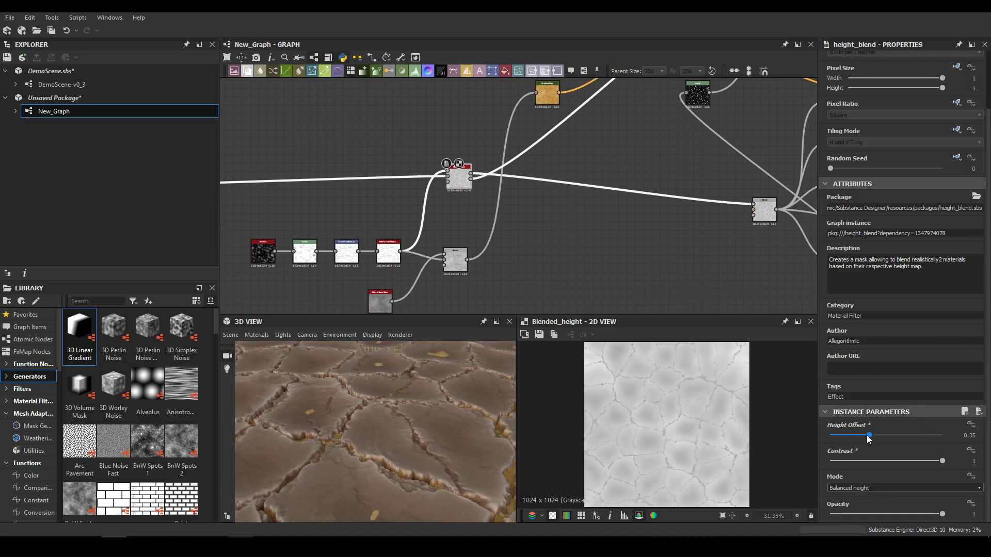
- Raise the Height Blend's height offset to 0.4 so sand covers more of the cracked ground
{"action": "left_click_drag", "start_coordinate": [868, 438], "coordinate": [873, 439]}
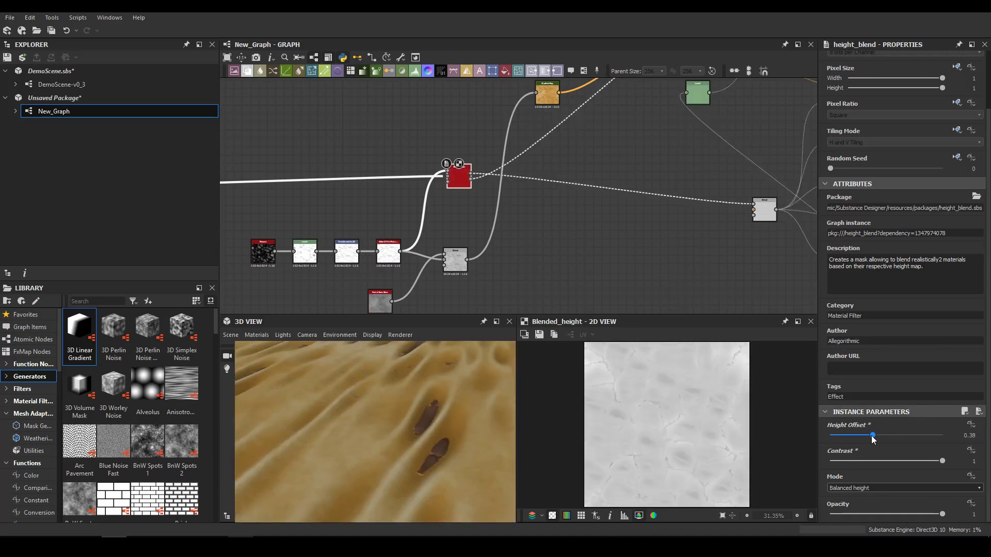
{"action": "left_click_drag", "start_coordinate": [873, 438], "coordinate": [875, 436]}
{"action": "mouse_move", "coordinate": [378, 389]}
{"action": "left_mouse_down"}
{"action": "mouse_move", "coordinate": [537, 417]}
{"action": "mouse_move", "coordinate": [358, 434]}
{"action": "mouse_move", "coordinate": [373, 419]}
{"action": "mouse_move", "coordinate": [502, 414]}
{"action": "mouse_move", "coordinate": [361, 413]}
{"action": "mouse_move", "coordinate": [392, 401]}
{"action": "left_mouse_up"}
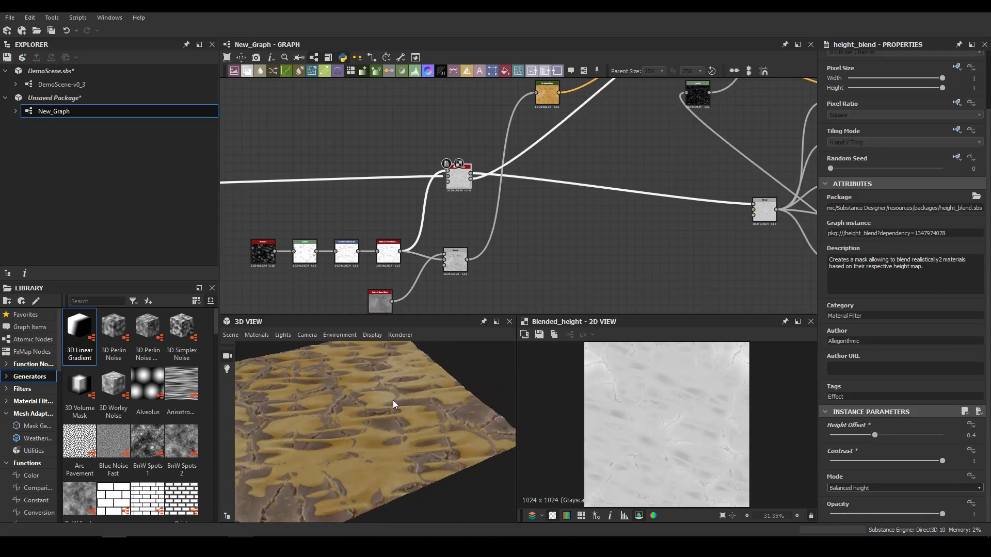
{"action": "scroll", "coordinate": [392, 400], "scroll_direction": "up", "scroll_amount": 3}
- Move the first sand nodes, including Transformation 2D, away from Make It Tile Photo to make room between them
{"action": "middle_click_drag", "start_coordinate": [467, 232], "coordinate": [636, 146]}
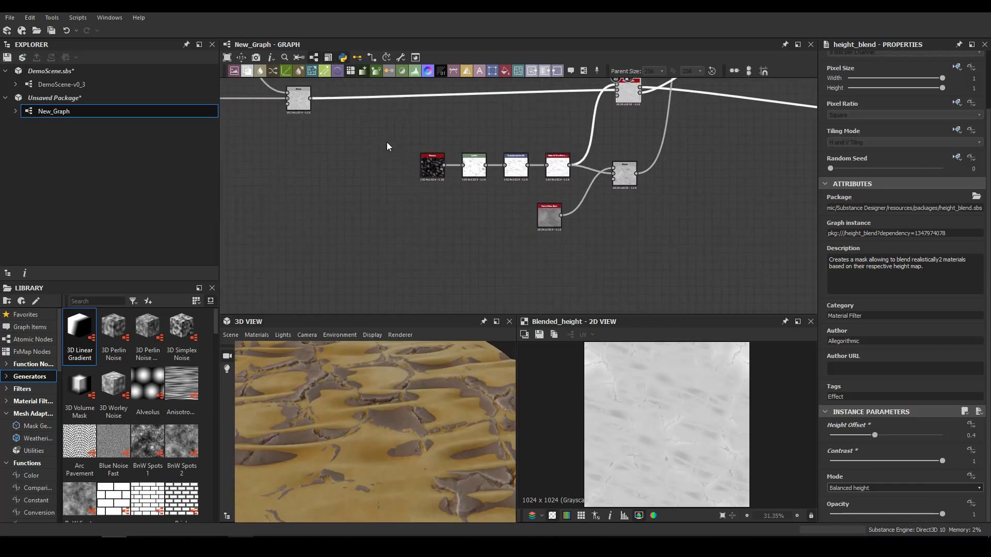
{"action": "left_click_drag", "start_coordinate": [375, 142], "coordinate": [331, 190]}
{"action": "scroll", "coordinate": [358, 190], "scroll_direction": "up", "scroll_amount": 4}
{"action": "middle_click_drag", "start_coordinate": [621, 152], "coordinate": [475, 154]}
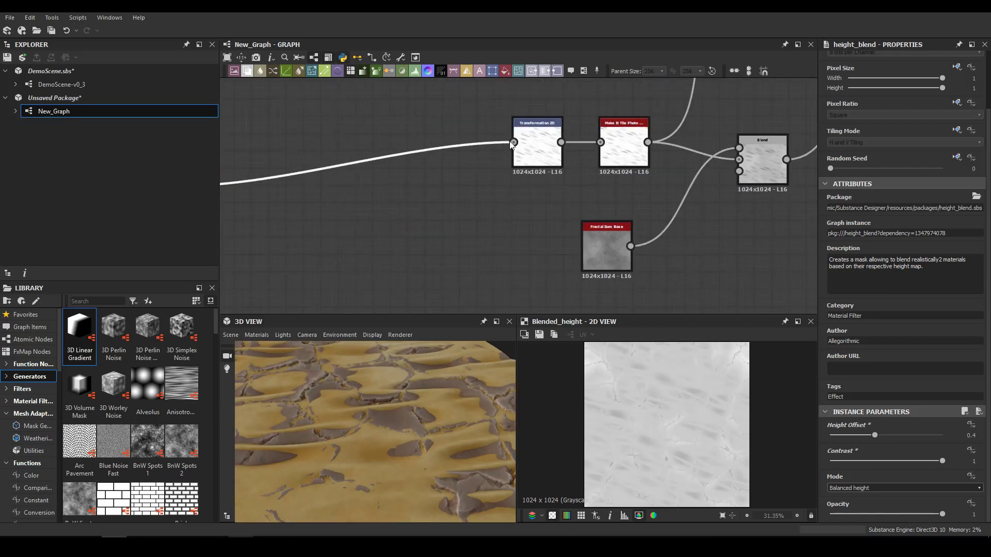
{"action": "left_click_drag", "start_coordinate": [543, 156], "coordinate": [327, 198]}
- Insert a Directional Warp node between Transformation 2D and Make It Tile Photo
{"action": "key", "text": "space"}
{"action": "type", "text": "s"}
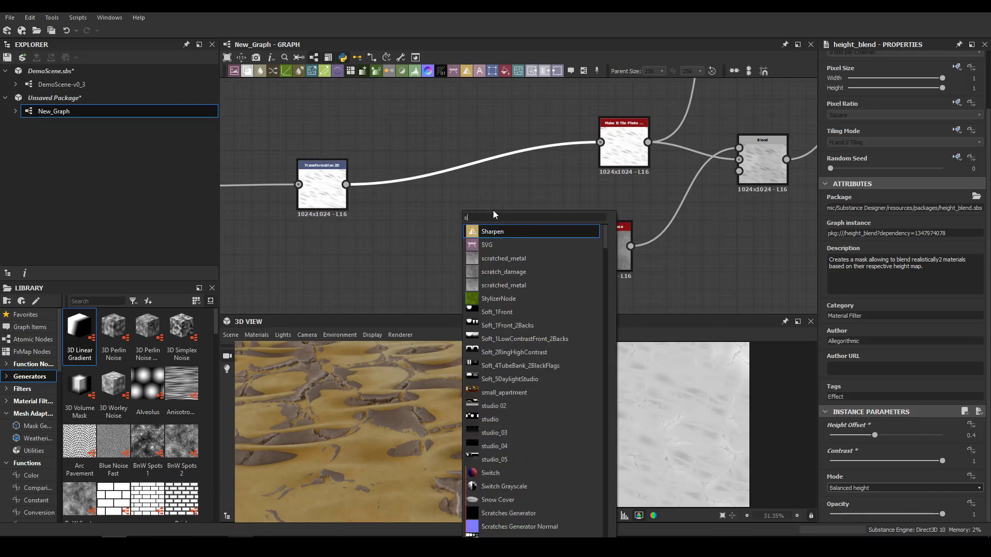
{"action": "key", "text": "BackSpace"}
{"action": "type", "text": "di"}
{"action": "key", "text": "Down"}
{"action": "key", "text": "Return"}
- Add a Perlin Noise with scale 8 and connect it to the Directional Warp's intensity input
{"action": "middle_click_drag", "start_coordinate": [378, 280], "coordinate": [419, 249]}
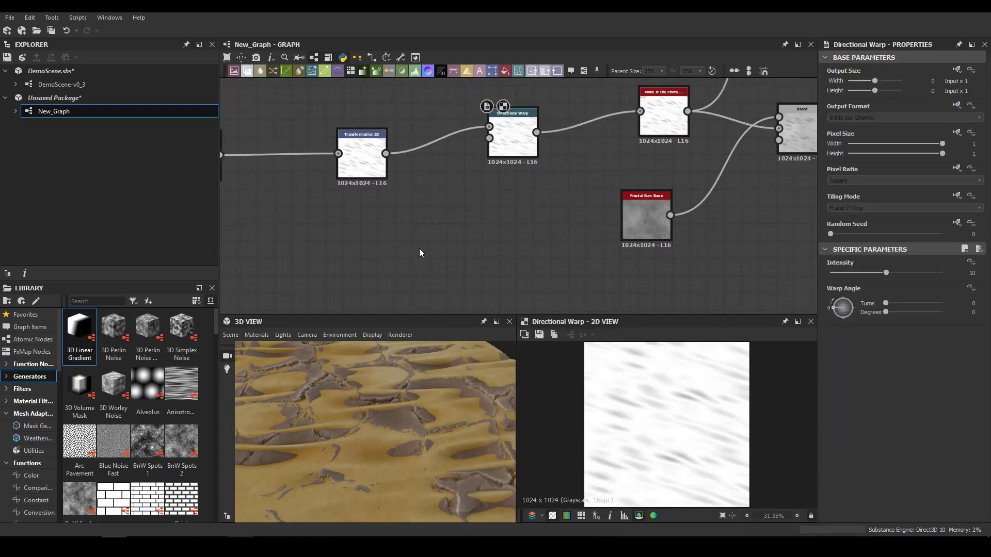
{"action": "key", "text": "space"}
{"action": "type", "text": "perlin"}
{"action": "key", "text": "Return"}
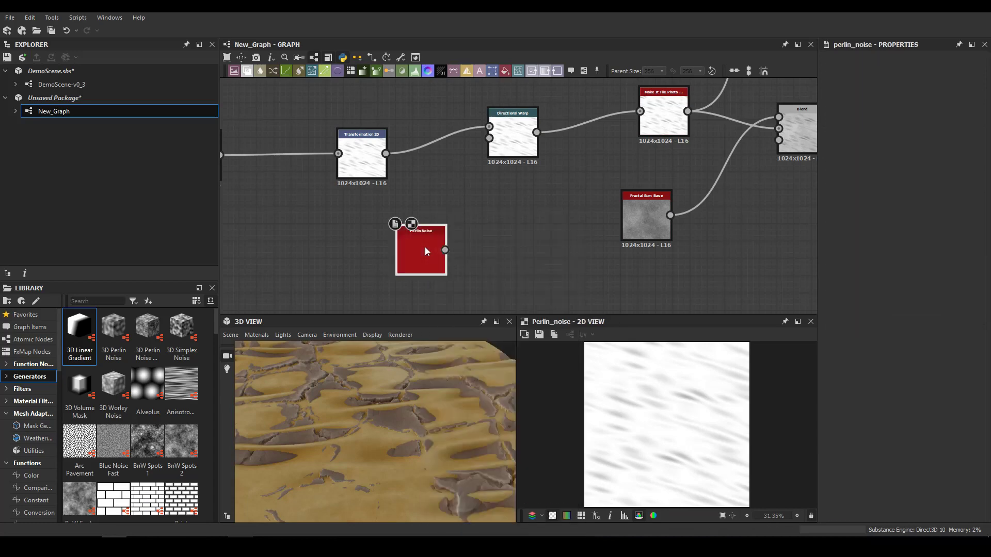
{"action": "left_click_drag", "start_coordinate": [885, 501], "coordinate": [843, 501]}
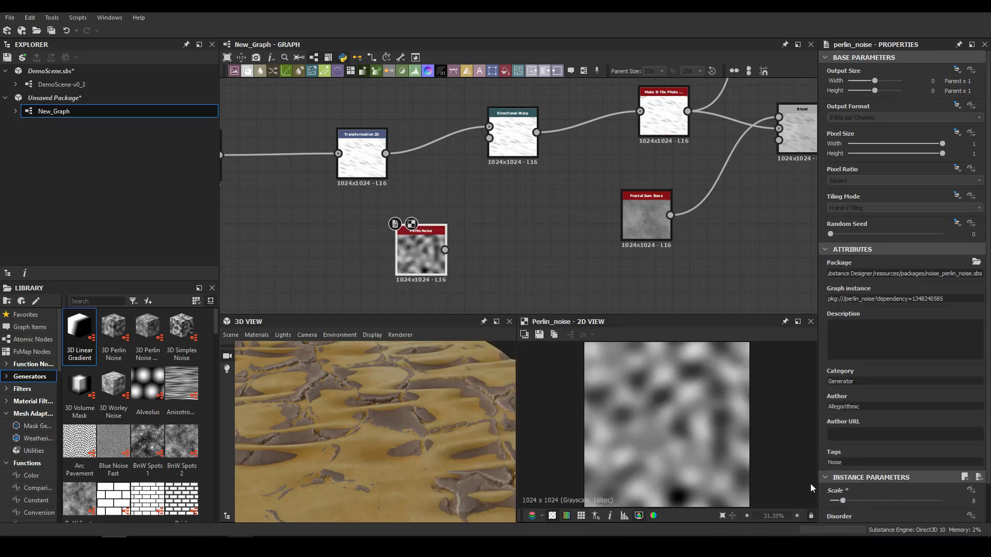
{"action": "left_click_drag", "start_coordinate": [445, 249], "coordinate": [489, 139]}
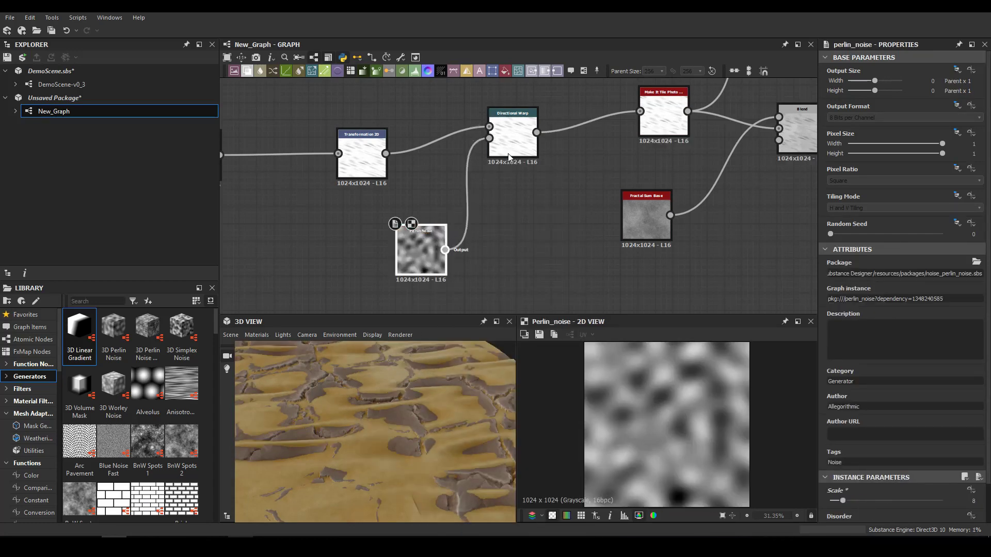
- Set the Directional Warp's intensity to 60
{"action": "double_click", "coordinate": [508, 154]}
{"action": "left_click_drag", "start_coordinate": [900, 271], "coordinate": [945, 272]}
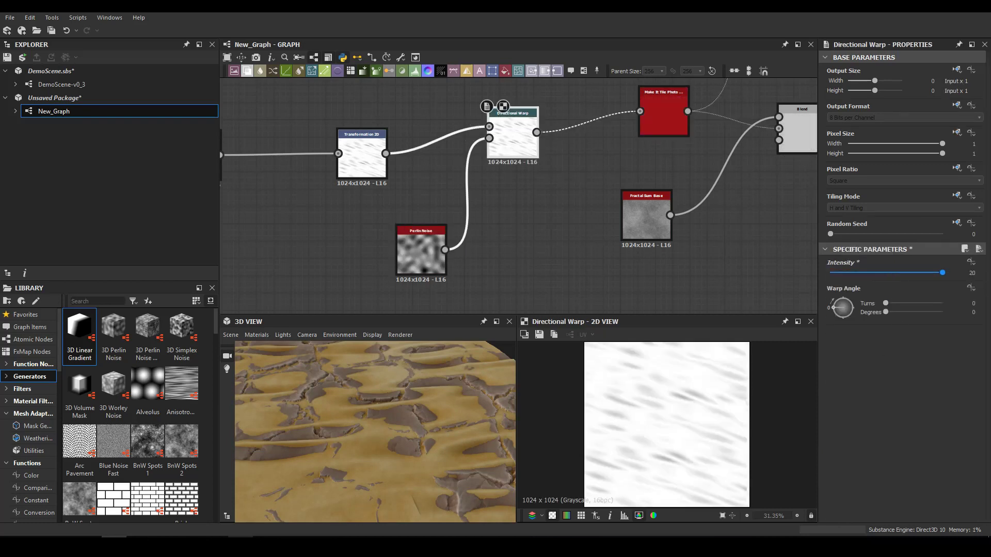
{"action": "left_click", "coordinate": [971, 272]}
{"action": "type", "text": "60"}
{"action": "key", "text": "Return"}
{"action": "mouse_move", "coordinate": [428, 457]}
{"action": "left_mouse_down"}
{"action": "mouse_move", "coordinate": [445, 444]}
{"action": "mouse_move", "coordinate": [448, 454]}
{"action": "mouse_move", "coordinate": [413, 452]}
{"action": "left_mouse_up"}
{"action": "left_click_drag", "start_coordinate": [427, 425], "coordinate": [359, 414]}
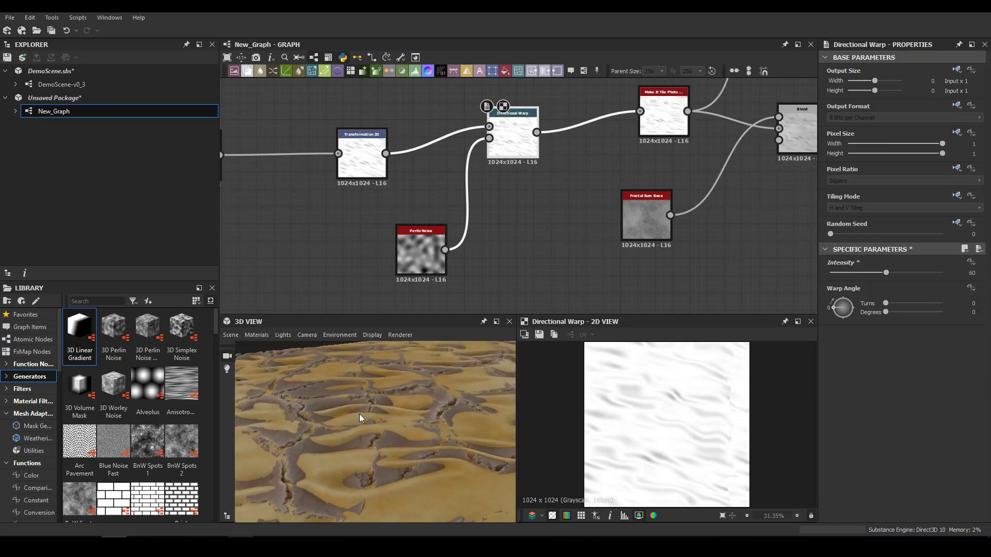
- Lower the Height Blend's height offset to 0.37 to leave only small sand patches on the ground
{"action": "scroll", "coordinate": [359, 414], "scroll_direction": "down", "scroll_amount": 5}
{"action": "middle_click_drag", "start_coordinate": [689, 165], "coordinate": [498, 264]}
{"action": "scroll", "coordinate": [529, 177], "scroll_direction": "down", "scroll_amount": 2}
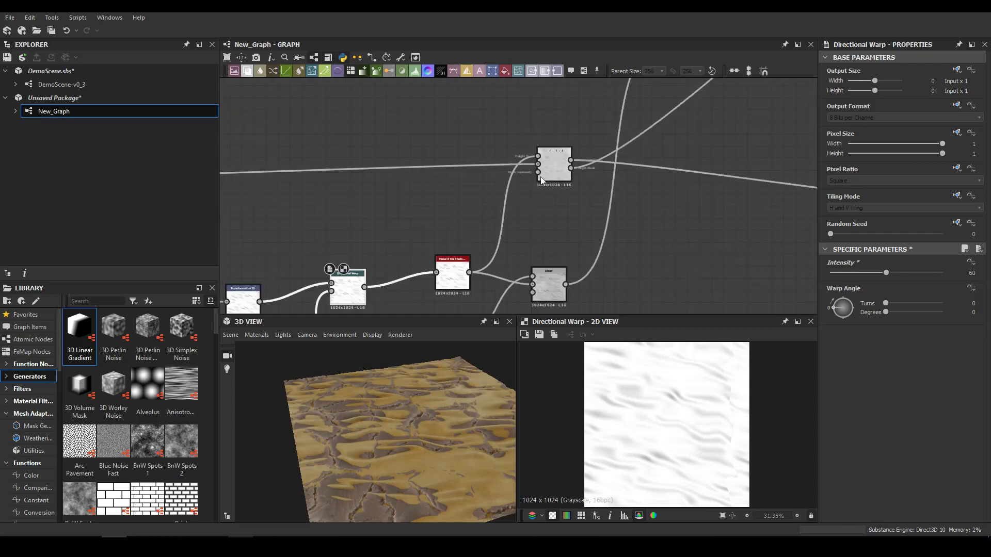
{"action": "double_click", "coordinate": [547, 170]}
{"action": "left_click_drag", "start_coordinate": [875, 501], "coordinate": [864, 502]}
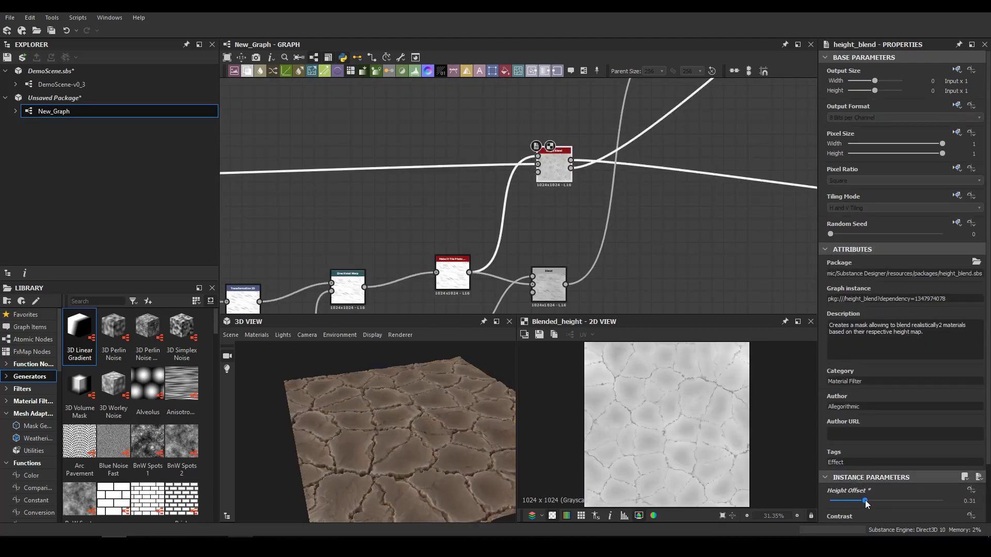
{"action": "left_click_drag", "start_coordinate": [866, 501], "coordinate": [872, 501]}
- Examine the sand patches on the cracked ground in the 3D view from several angles and distances
{"action": "left_click_drag", "start_coordinate": [353, 450], "coordinate": [286, 455]}
{"action": "scroll", "coordinate": [427, 445], "scroll_direction": "down", "scroll_amount": 3}
{"action": "scroll", "coordinate": [337, 438], "scroll_direction": "up", "scroll_amount": 4}
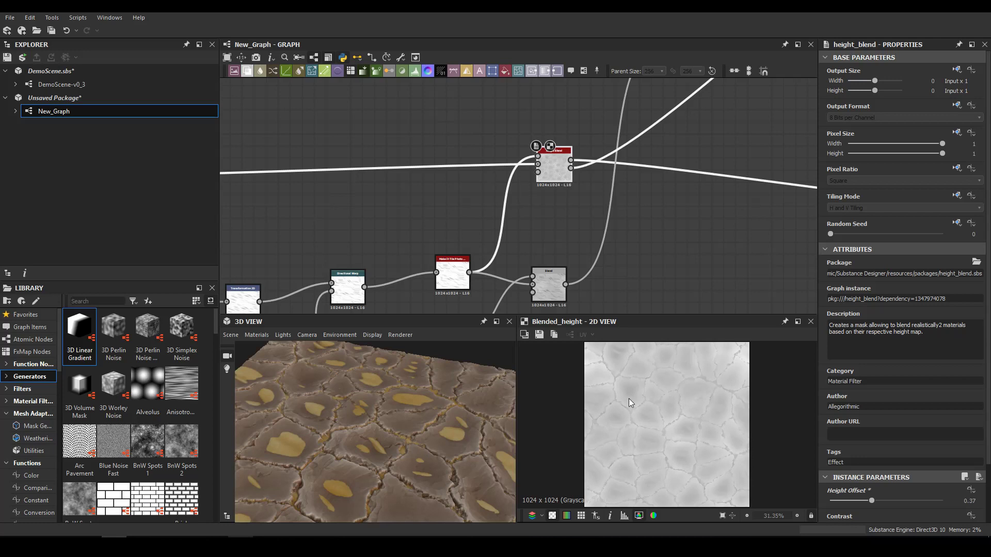
{"action": "scroll", "coordinate": [286, 423], "scroll_direction": "down", "scroll_amount": 5}
{"action": "left_click_drag", "start_coordinate": [432, 423], "coordinate": [509, 420]}
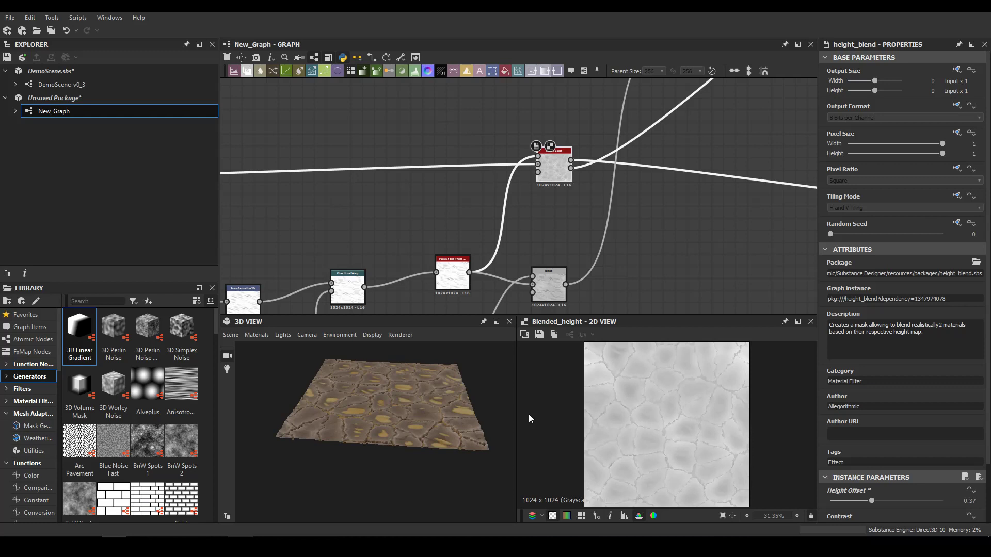
{"action": "left_click_drag", "start_coordinate": [413, 438], "coordinate": [483, 441]}
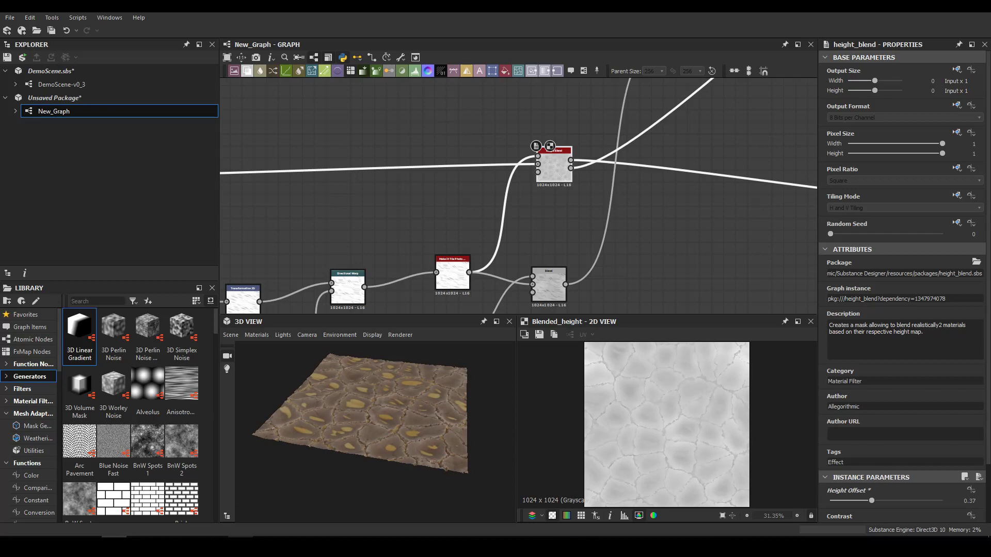